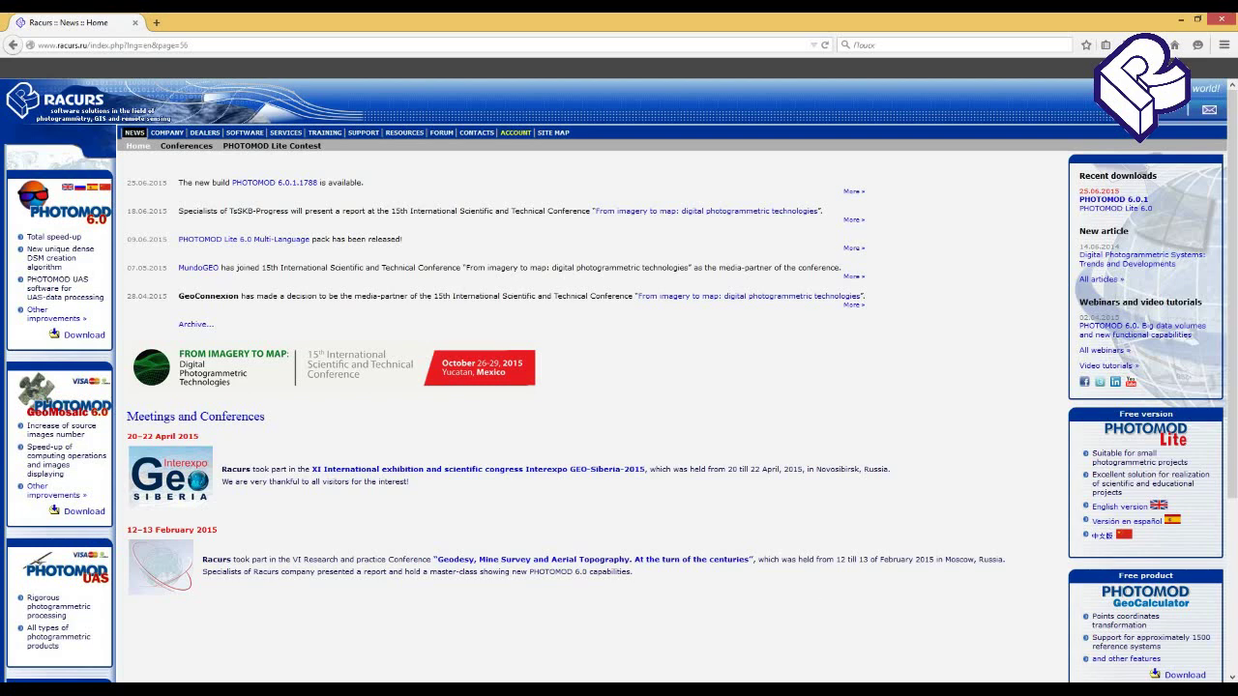
# - Launch PHOTOMOD GeoMosaic from the PHOTOMOD tray icon menu
pyautogui.rightClick(1046, 689)
pyautogui.click(1112, 557)
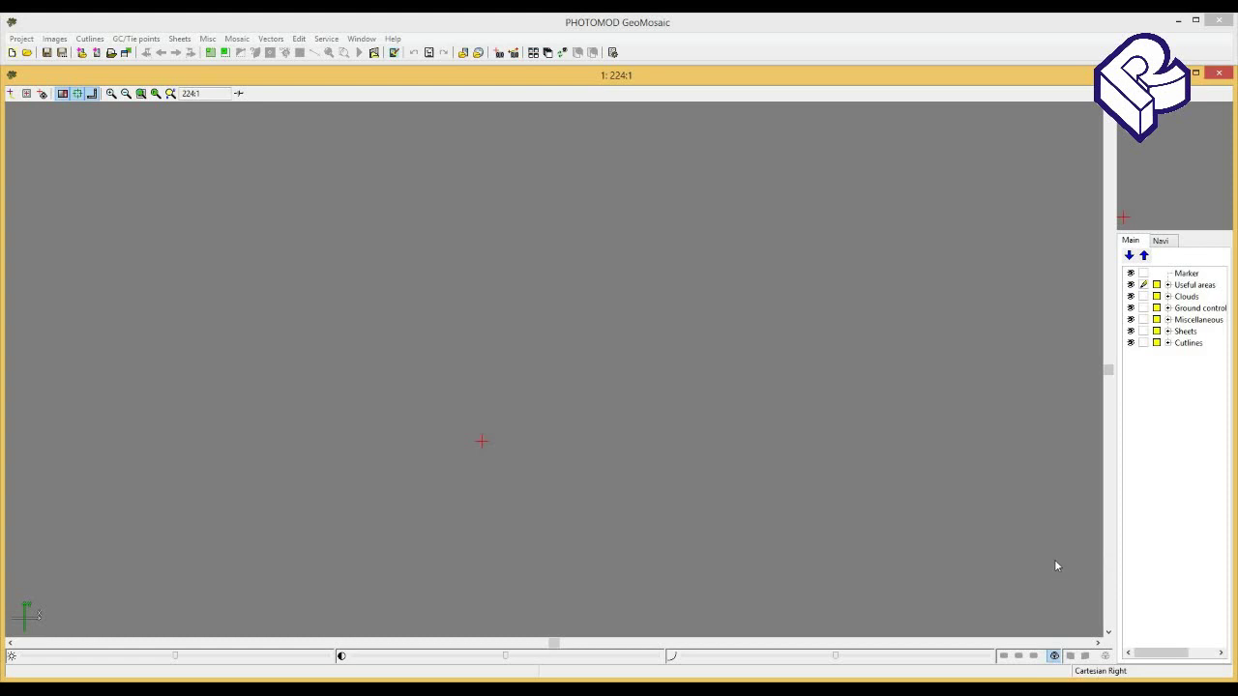
# - Load the ten orthoimages Aalen_04-0112 through Aalen_05-0050 from files and dismiss the report
pyautogui.click(54, 38)
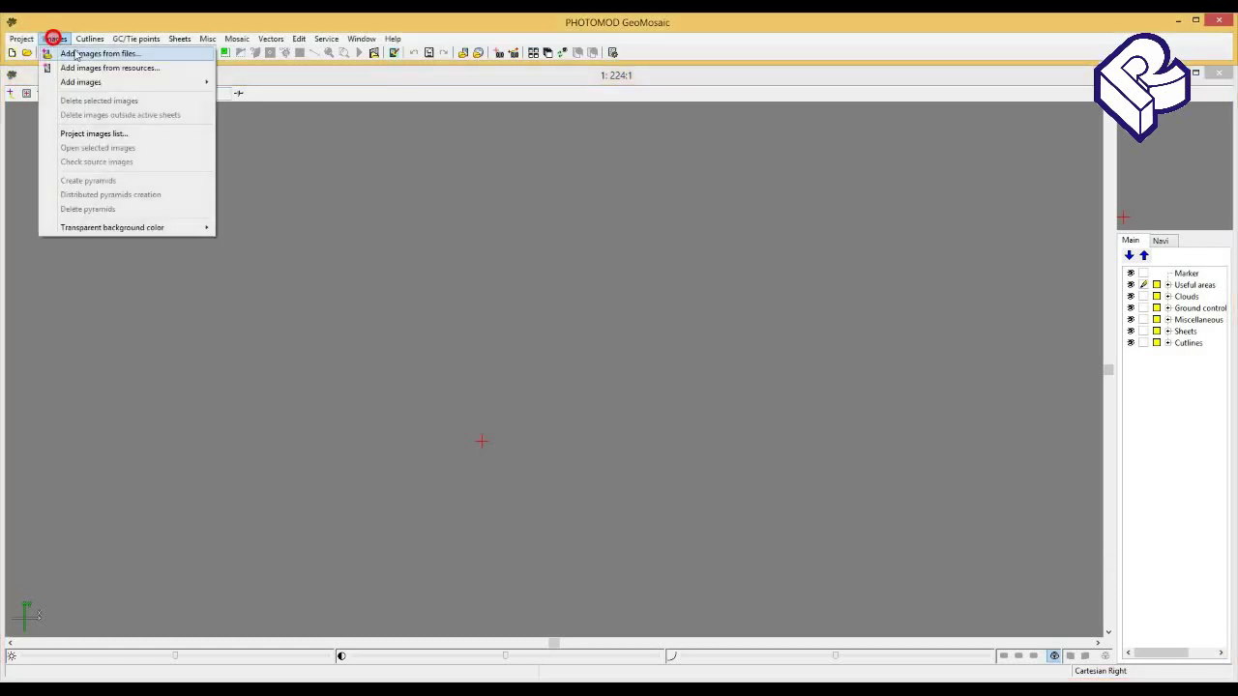
pyautogui.click(76, 54)
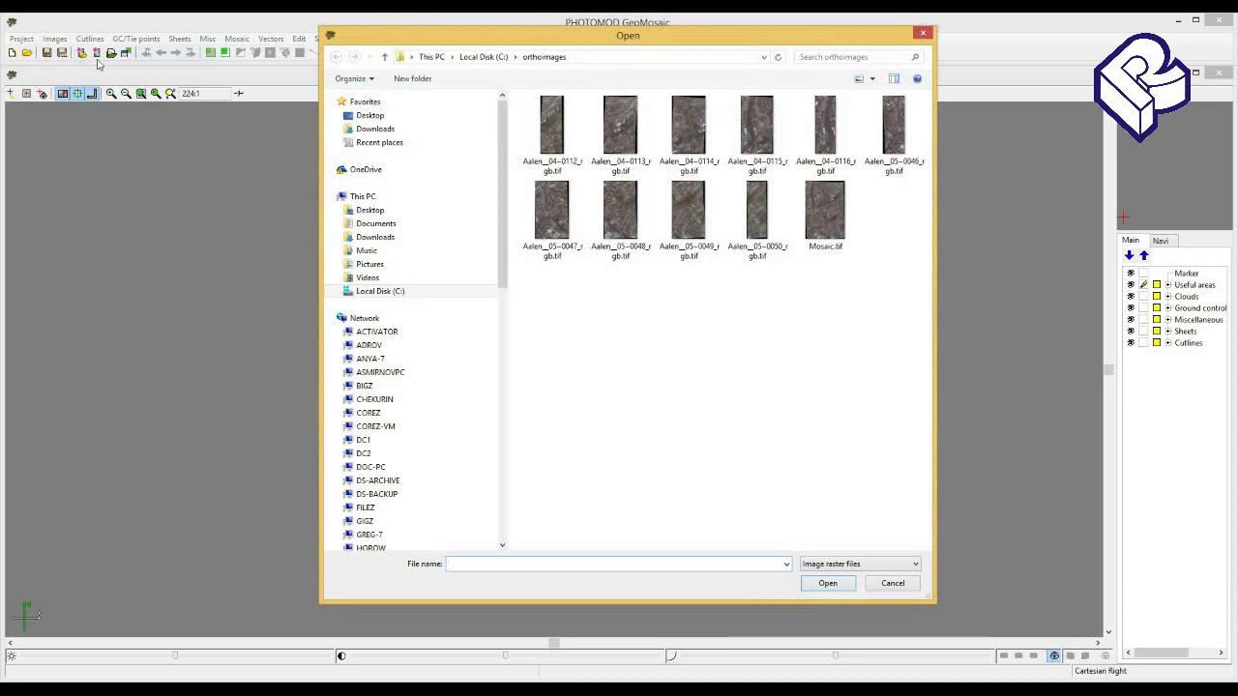
pyautogui.click(542, 136)
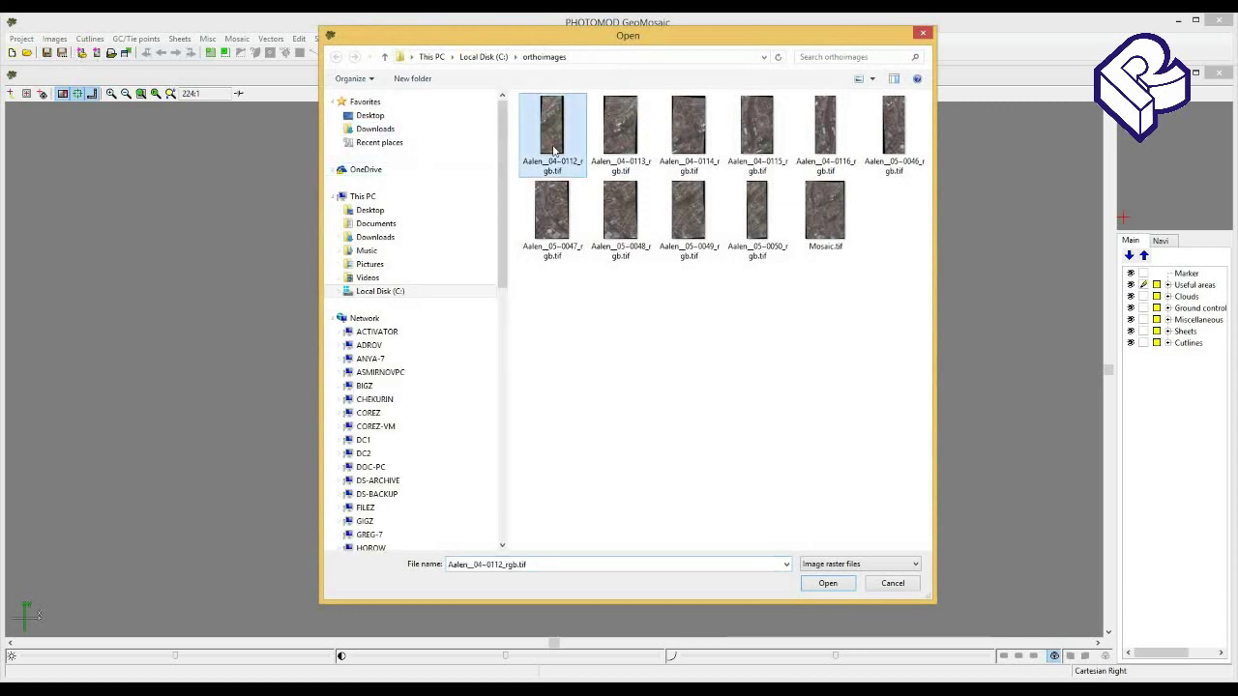
pyautogui.keyDown('shift'); pyautogui.click(752, 226); pyautogui.keyUp('shift')
pyautogui.click(837, 585)
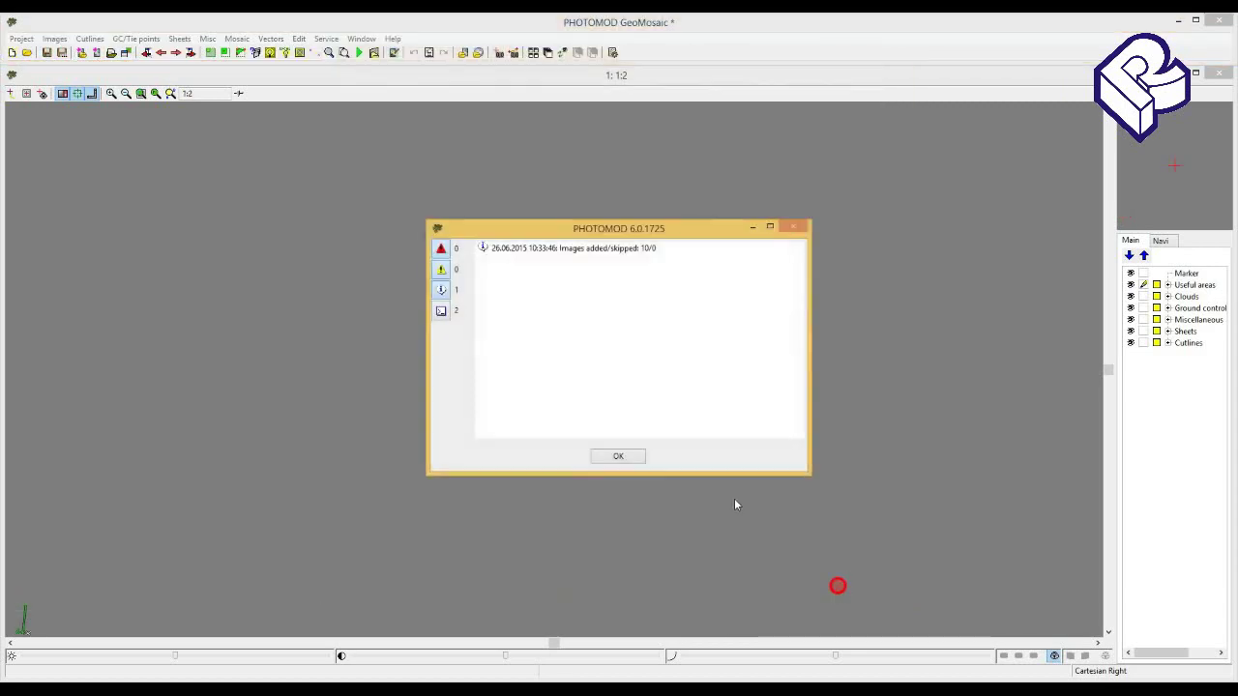
pyautogui.click(626, 458)
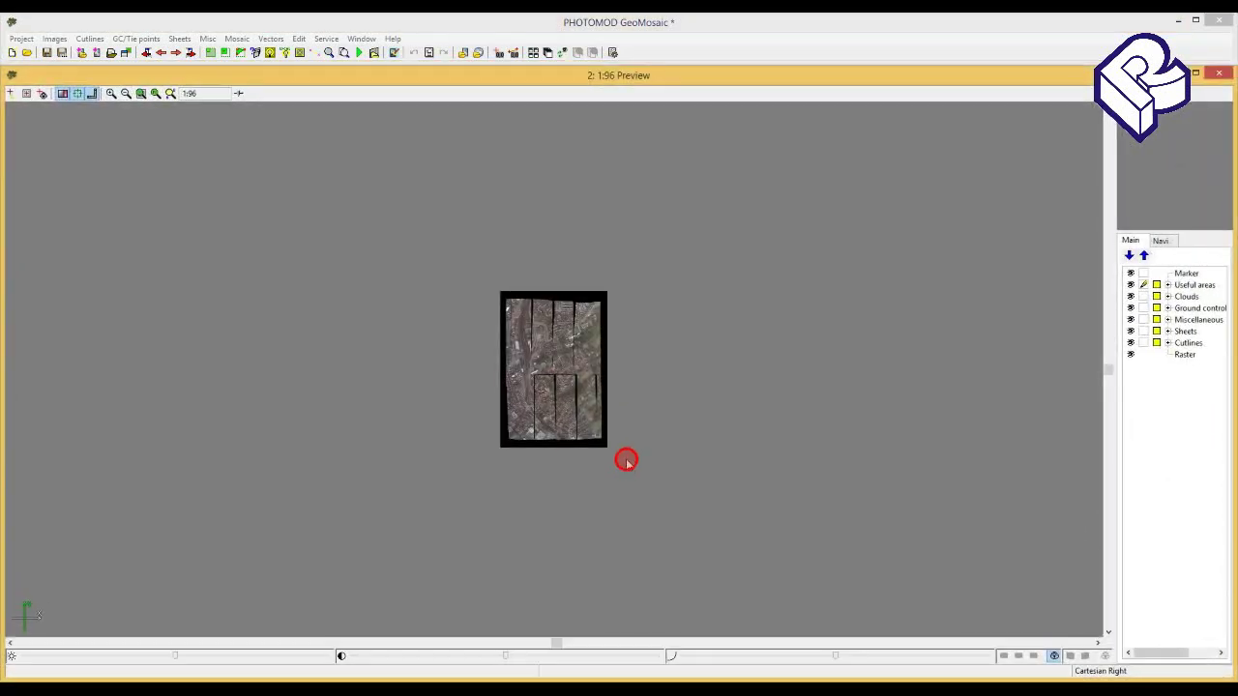
pyautogui.scroll(1, 570, 385)
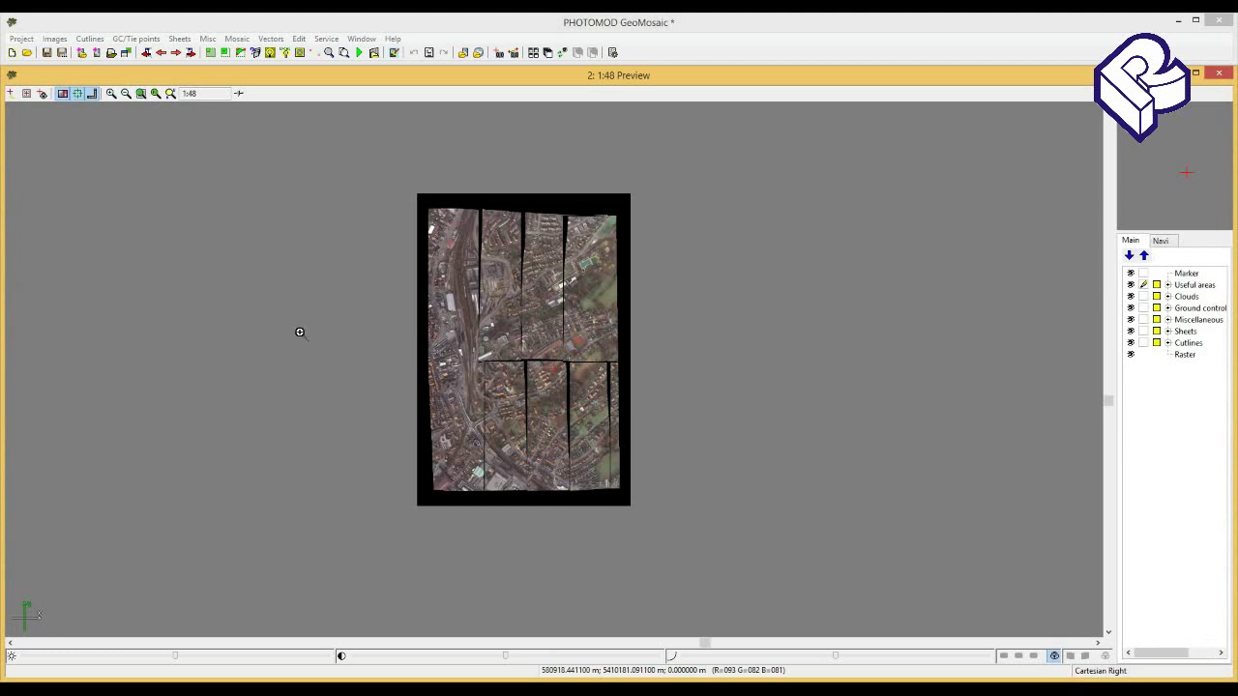
# - In the enlarged Images list, send Aalen 04-0112 to the bottom of the order
pyautogui.click(111, 52)
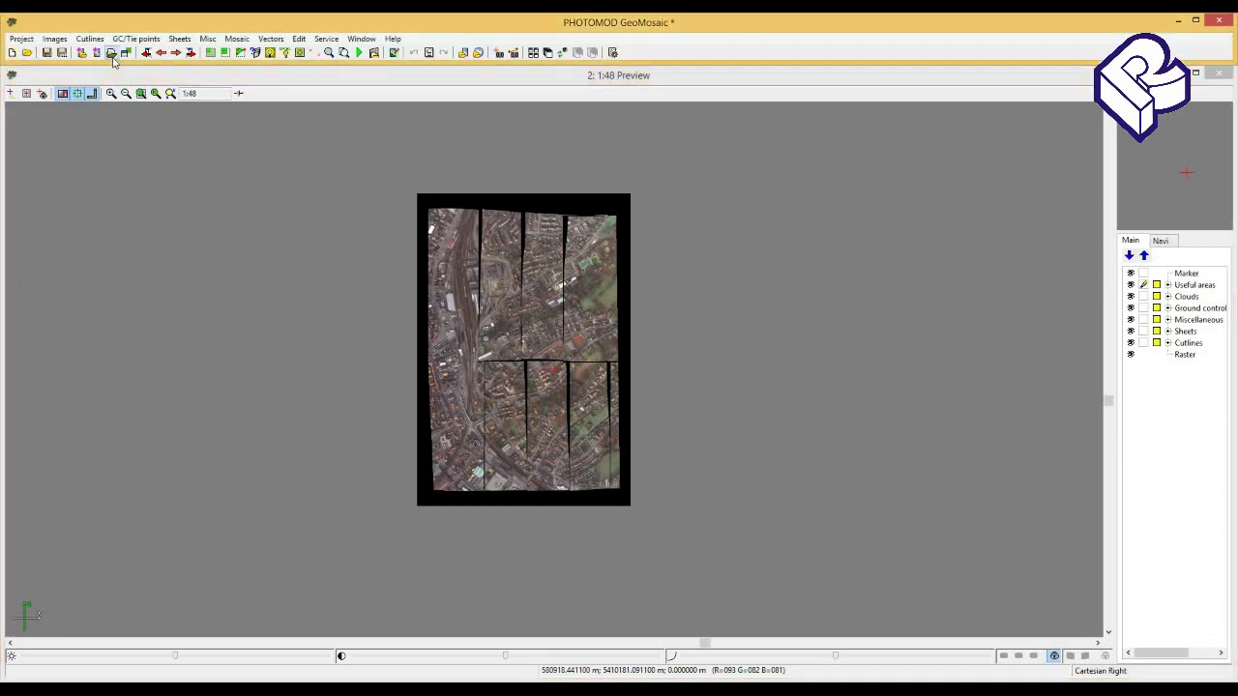
pyautogui.moveTo(492, 290); pyautogui.dragTo(377, 184)
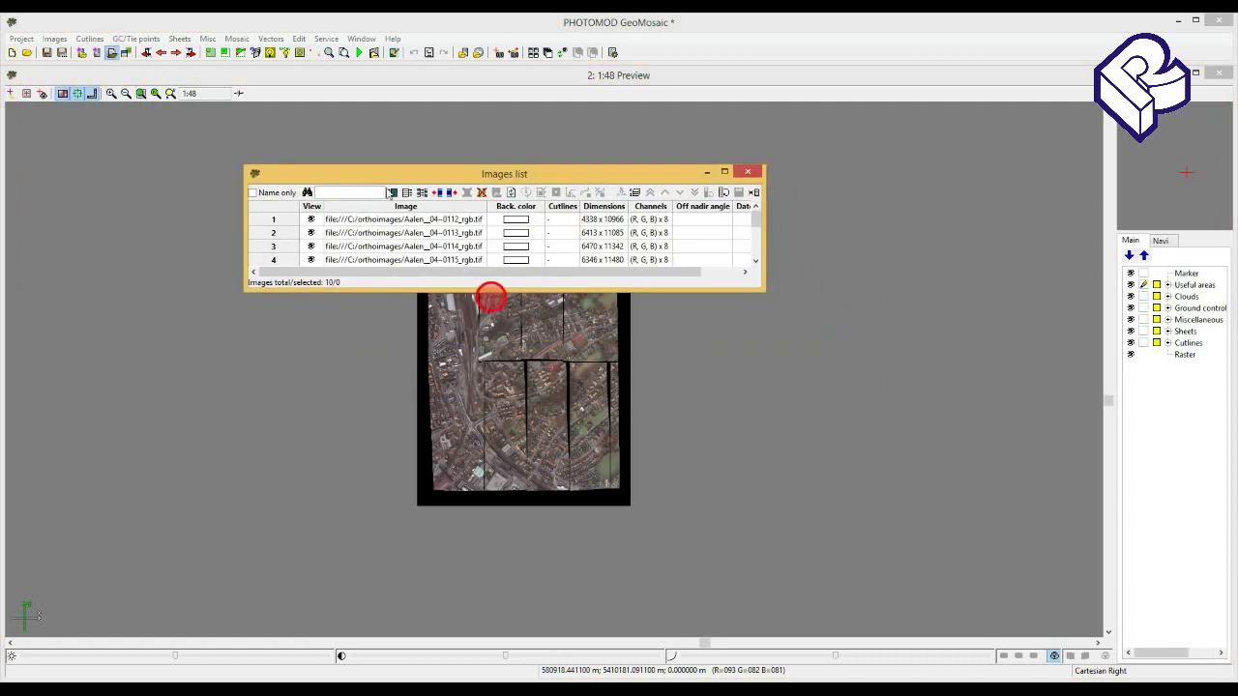
pyautogui.moveTo(493, 291); pyautogui.dragTo(498, 481)
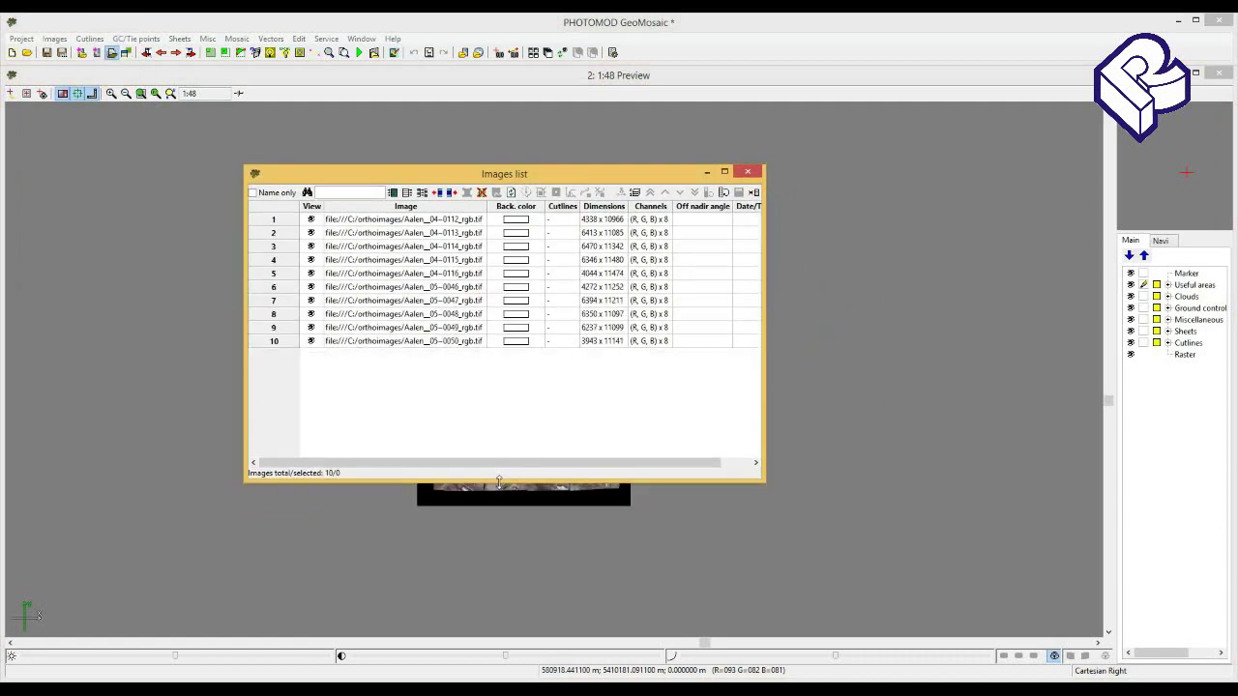
pyautogui.click(377, 222)
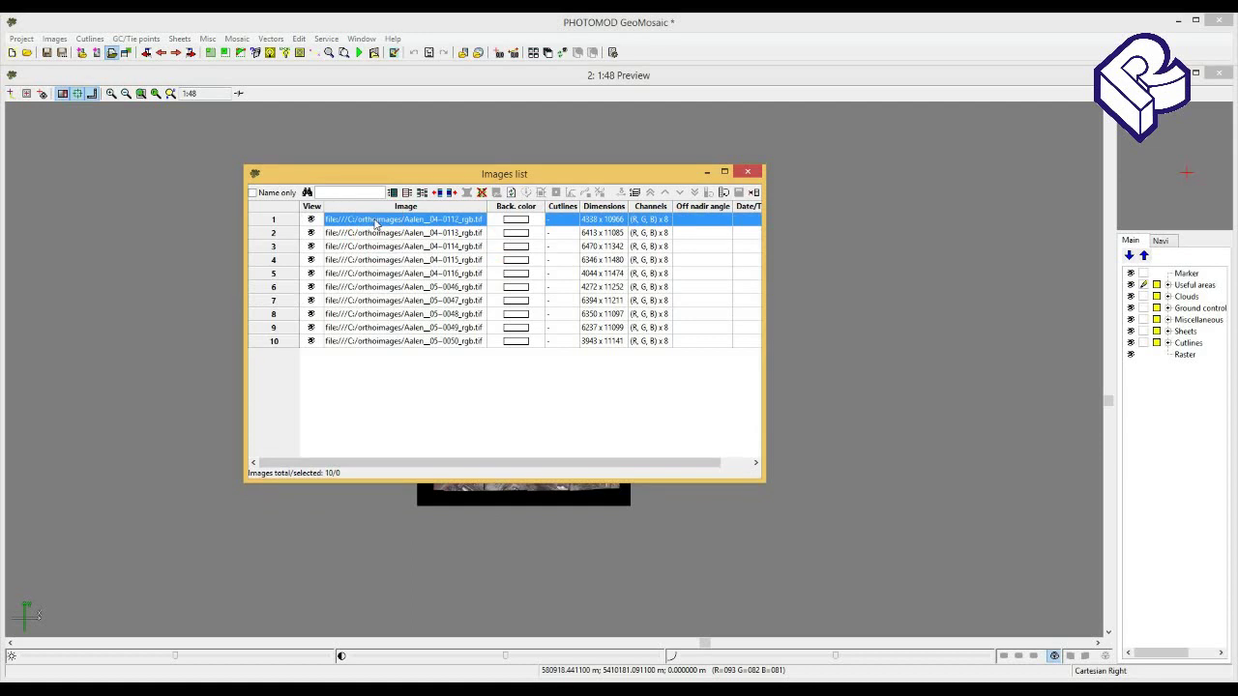
pyautogui.click(310, 222)
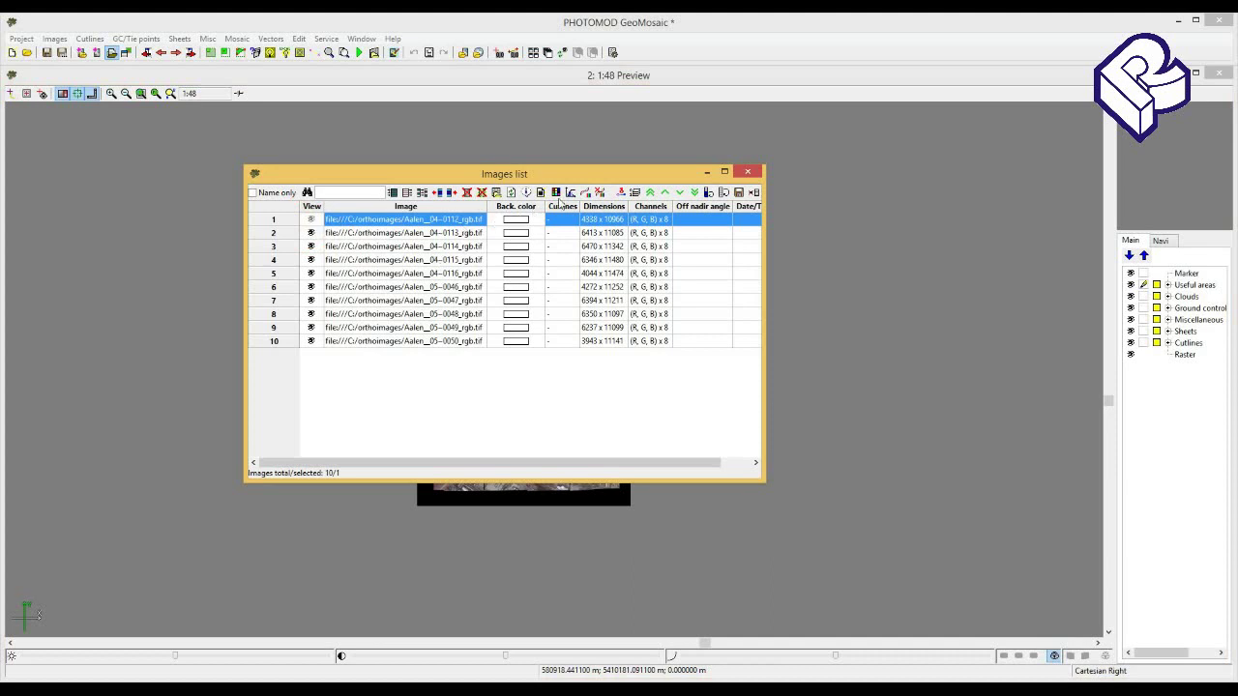
pyautogui.click(664, 193)
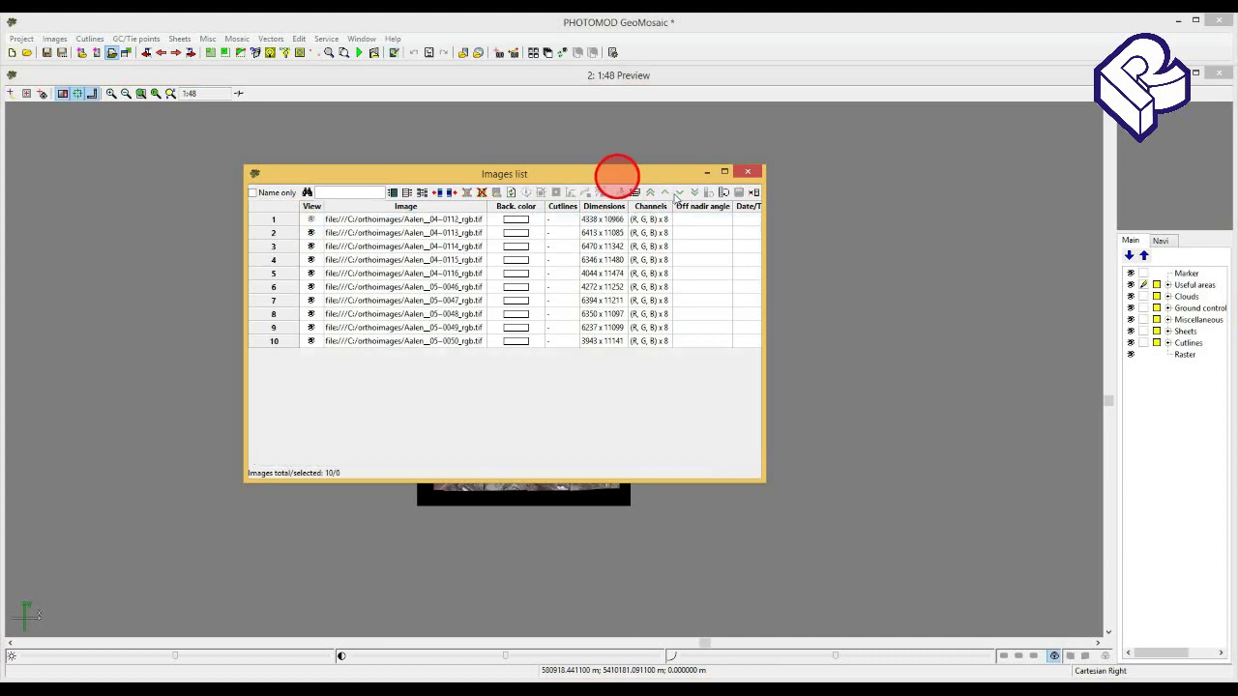
pyautogui.click(451, 219)
pyautogui.click(315, 223)
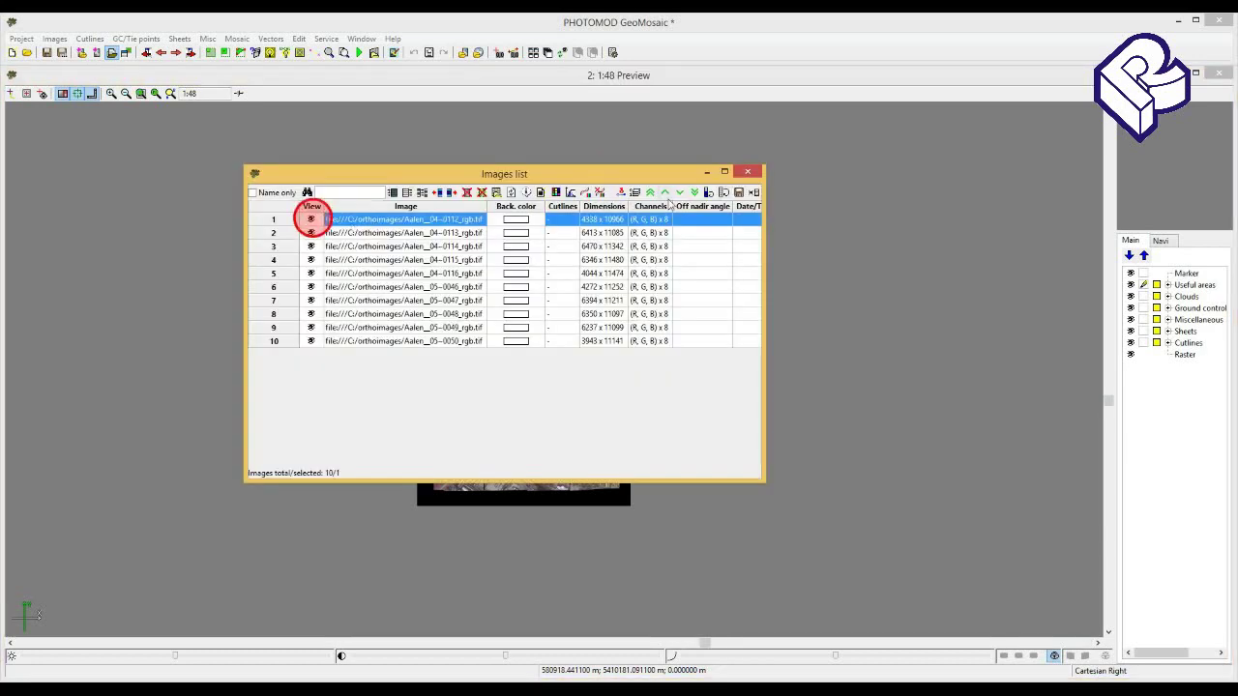
pyautogui.click(680, 195)
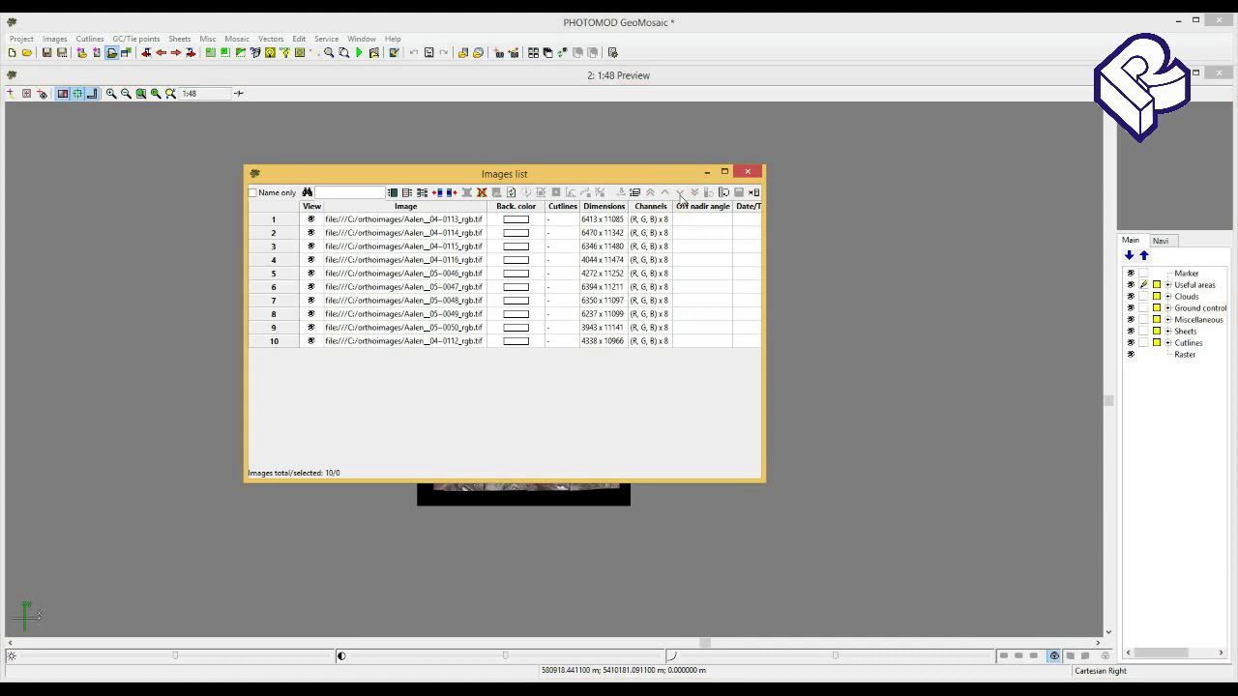
# - Widen the image list to reveal the Date/Time column, then close it
pyautogui.moveTo(484, 179); pyautogui.dragTo(480, 186)
pyautogui.click(418, 243)
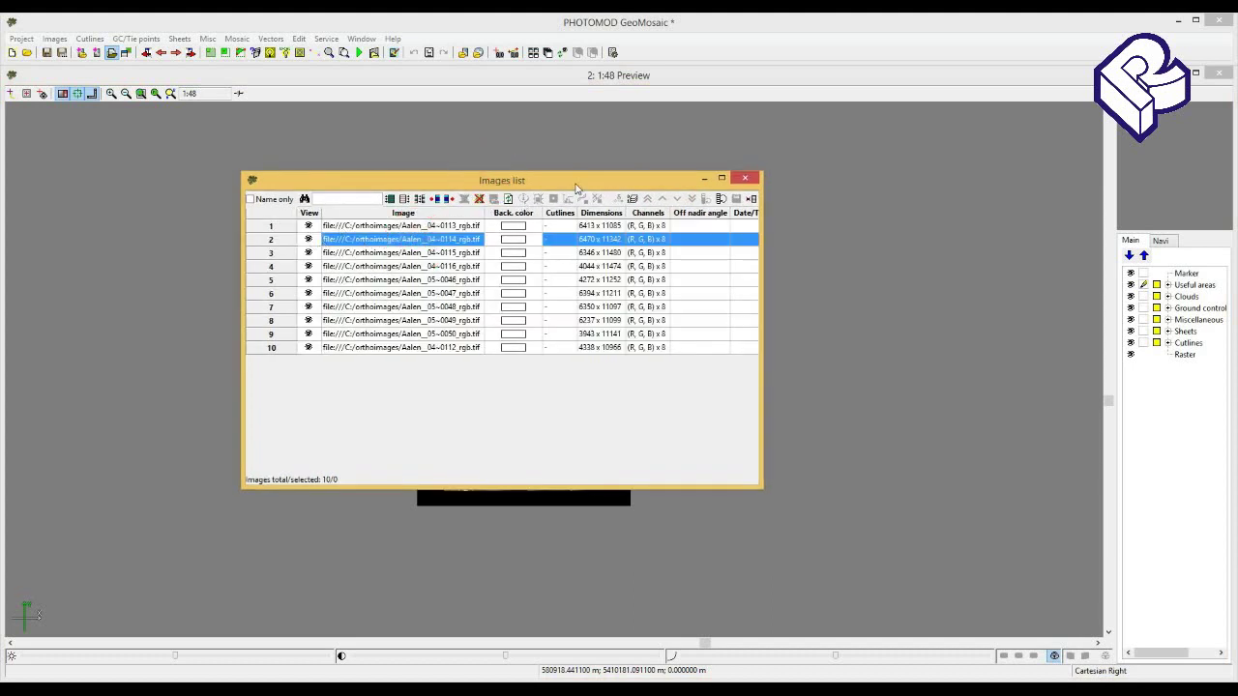
pyautogui.moveTo(763, 221); pyautogui.dragTo(869, 221)
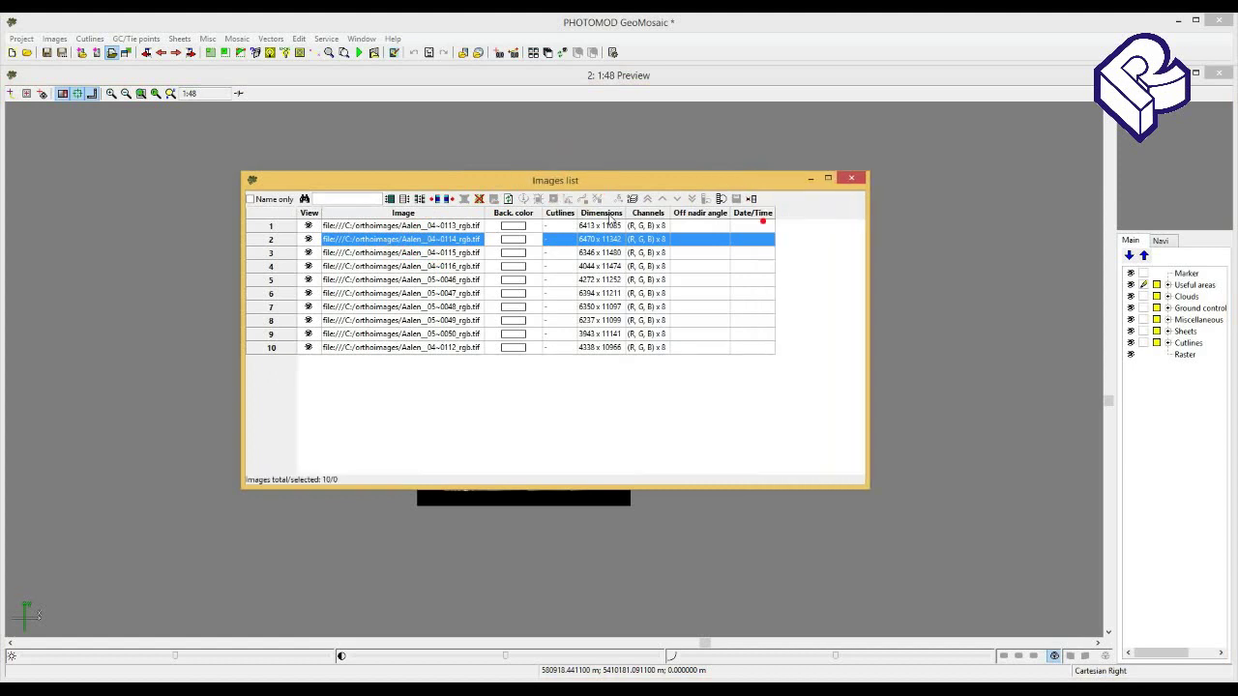
pyautogui.click(356, 226)
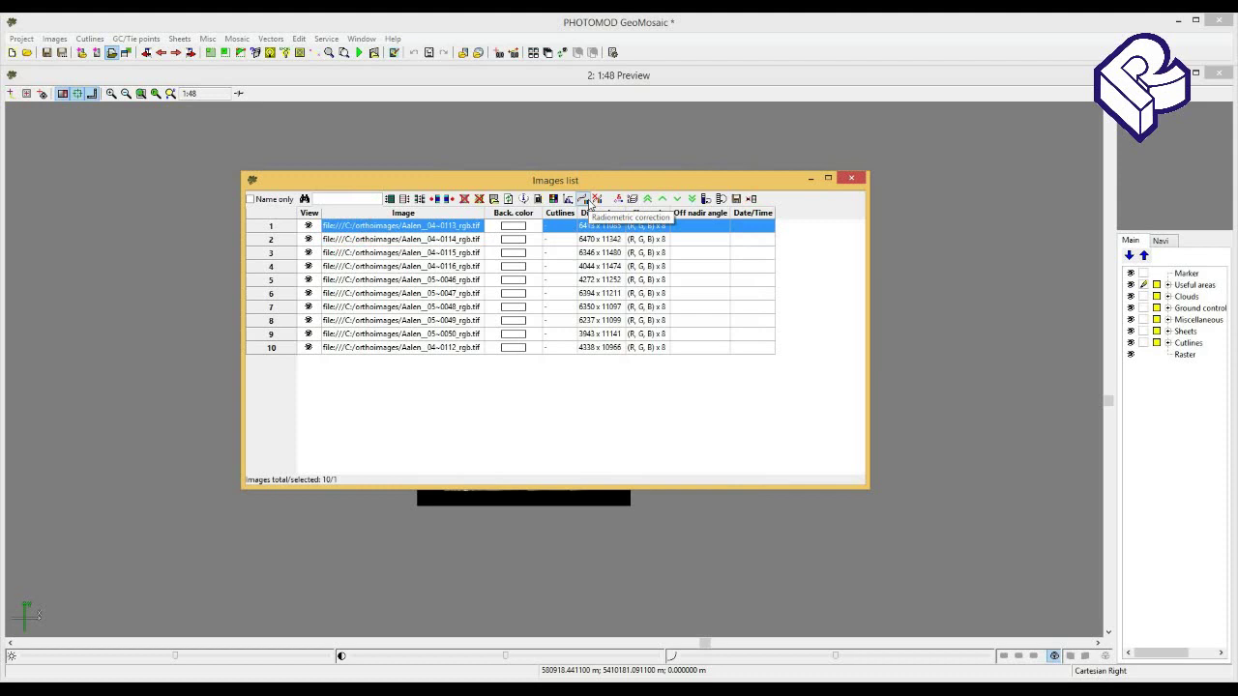
pyautogui.click(855, 177)
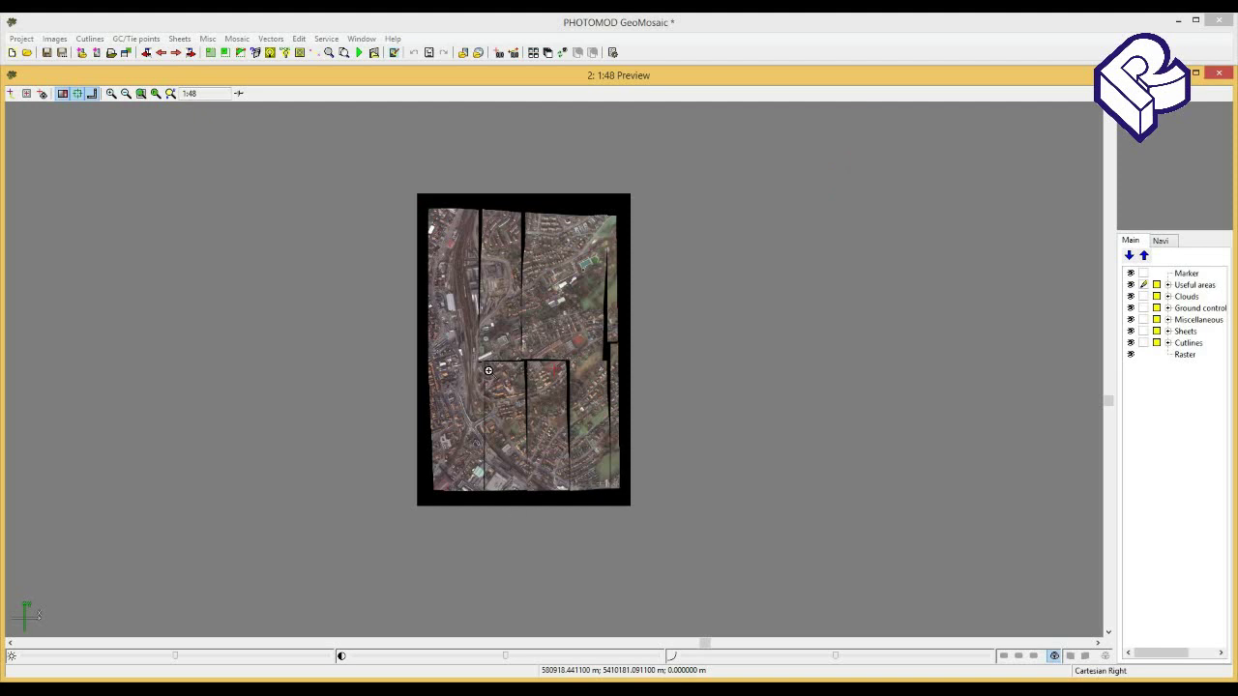
# - Set black as the transparent background colour and zoom into the mosaic preview
pyautogui.click(54, 40)
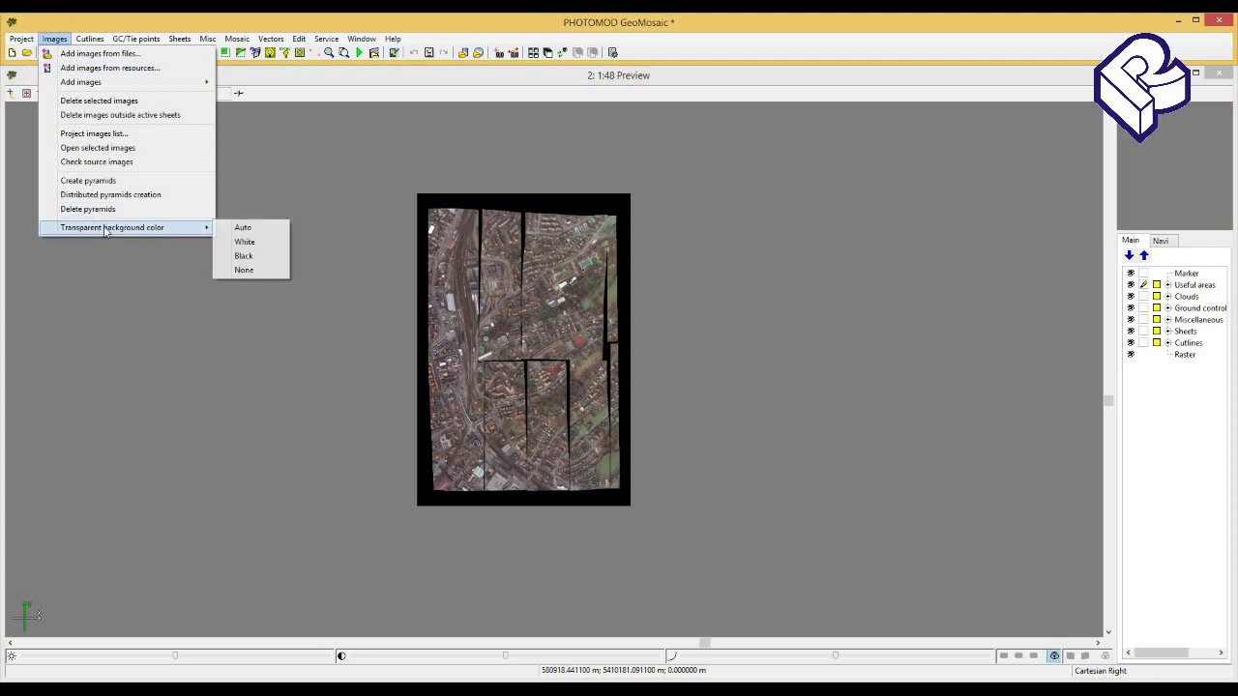
pyautogui.moveTo(112, 227)
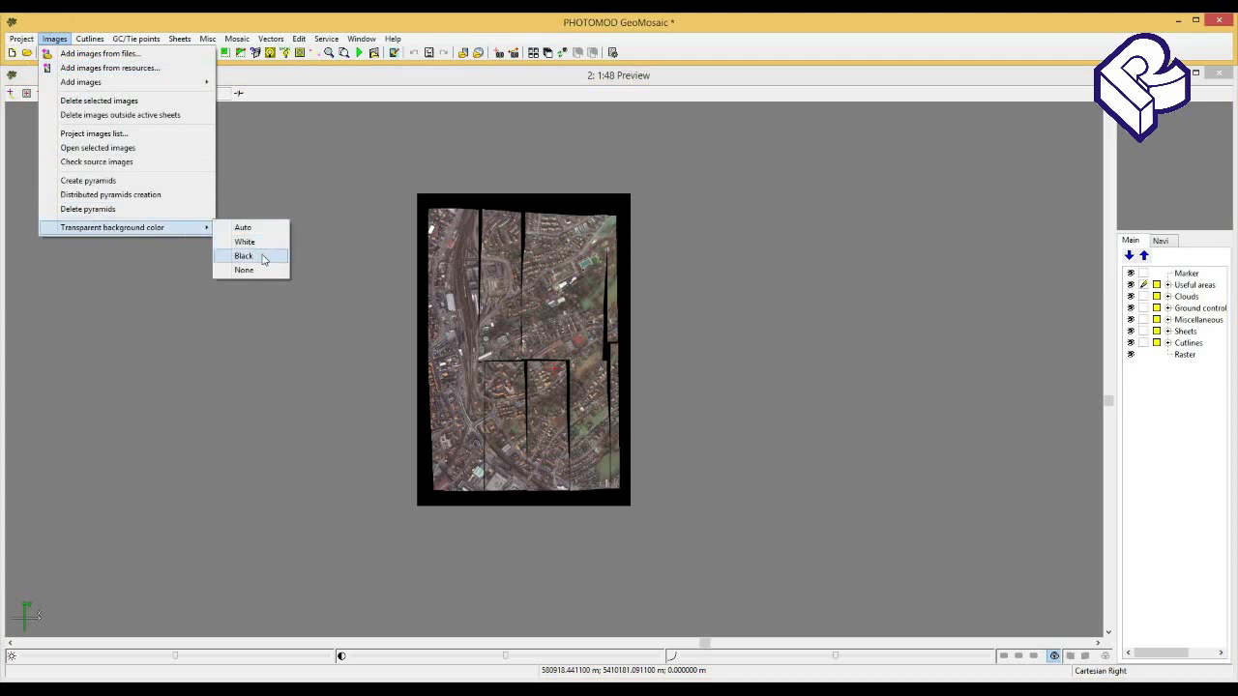
pyautogui.click(244, 255)
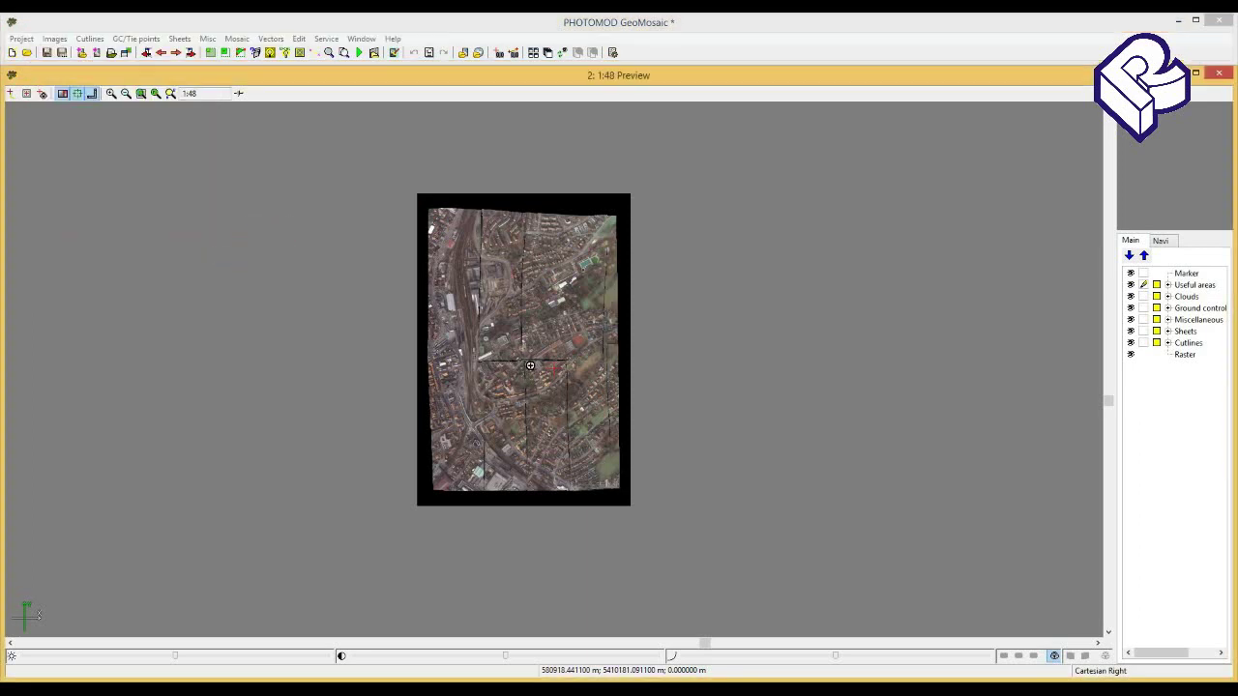
pyautogui.scroll(2, 529, 365)
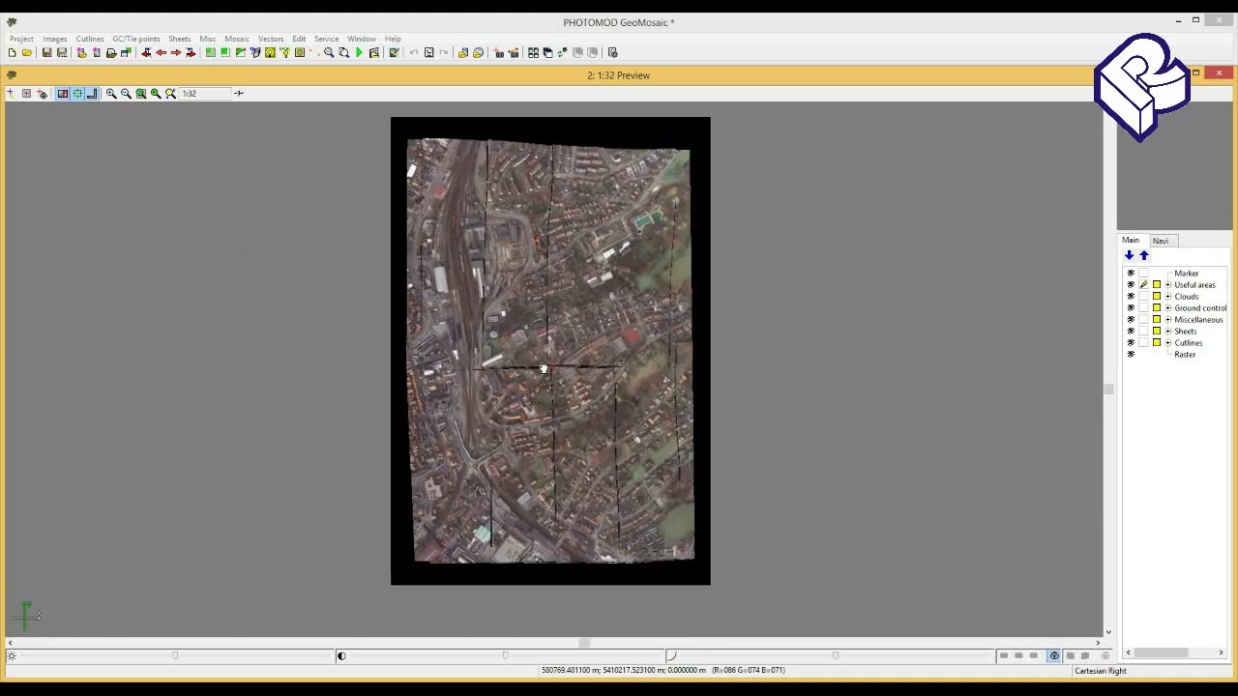
pyautogui.moveTo(543, 368); pyautogui.dragTo(518, 366)
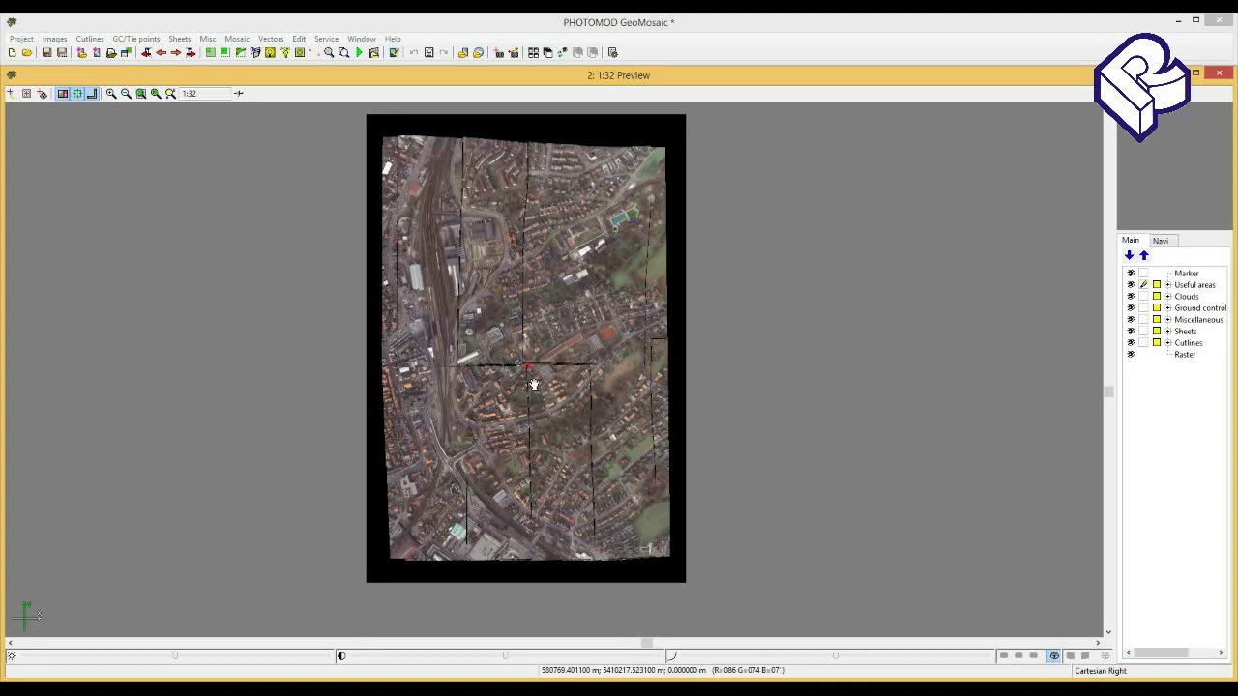
# - Enable Transparent mosaic background on preview in the GeoMosaic Preview settings
pyautogui.click(613, 52)
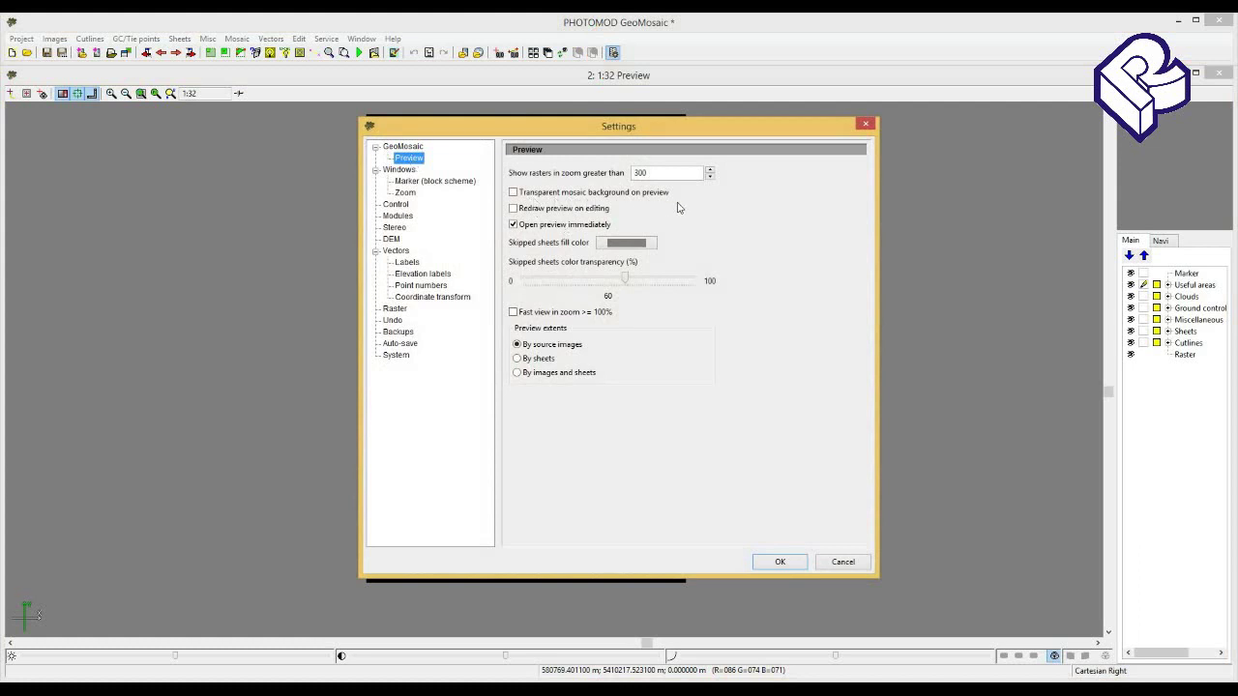
pyautogui.click(514, 192)
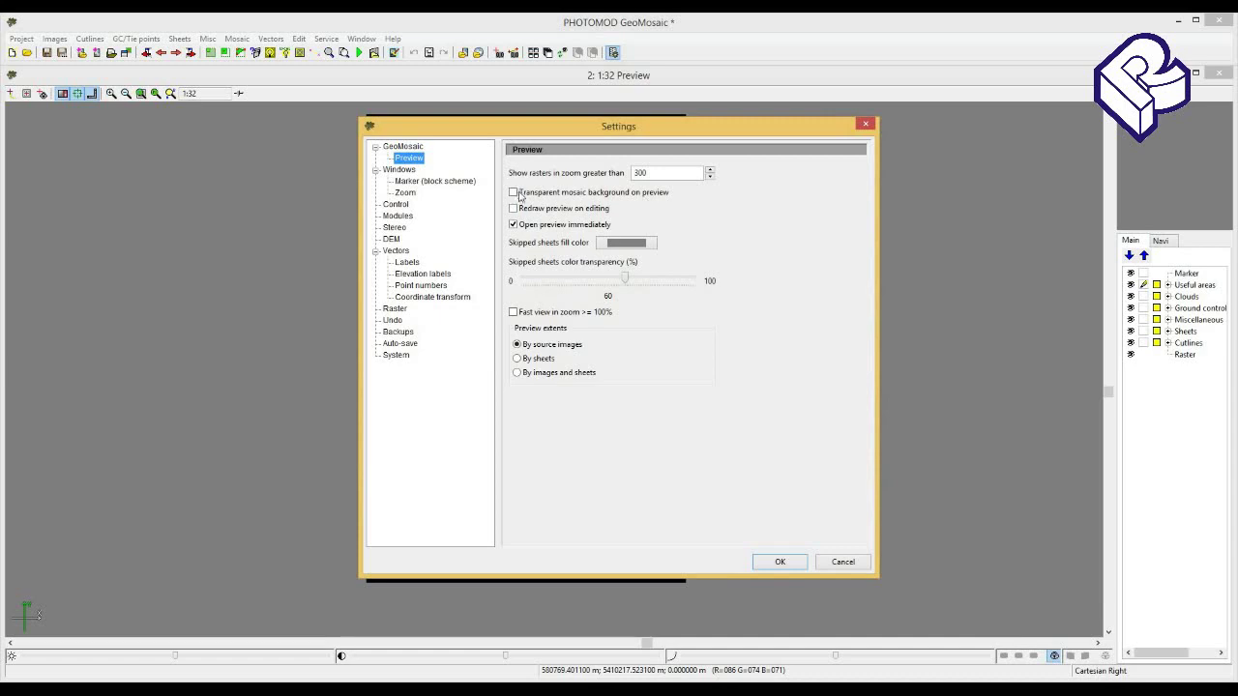
pyautogui.click(779, 562)
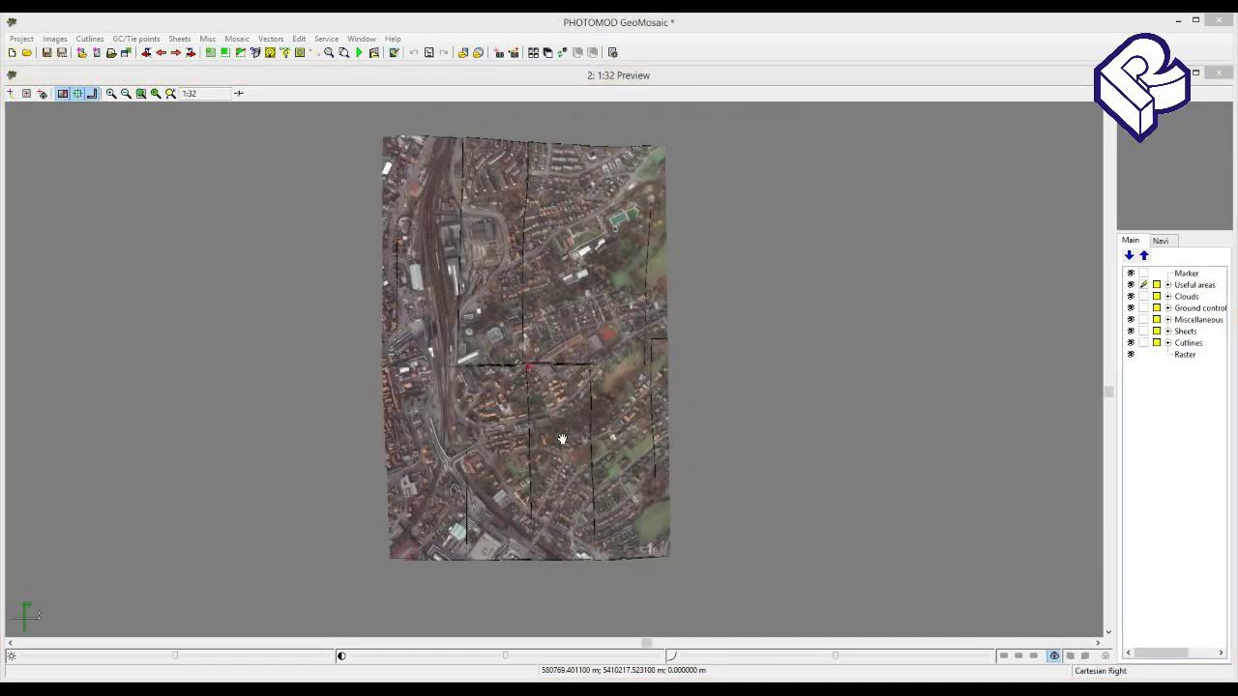
pyautogui.moveTo(563, 439); pyautogui.dragTo(571, 427)
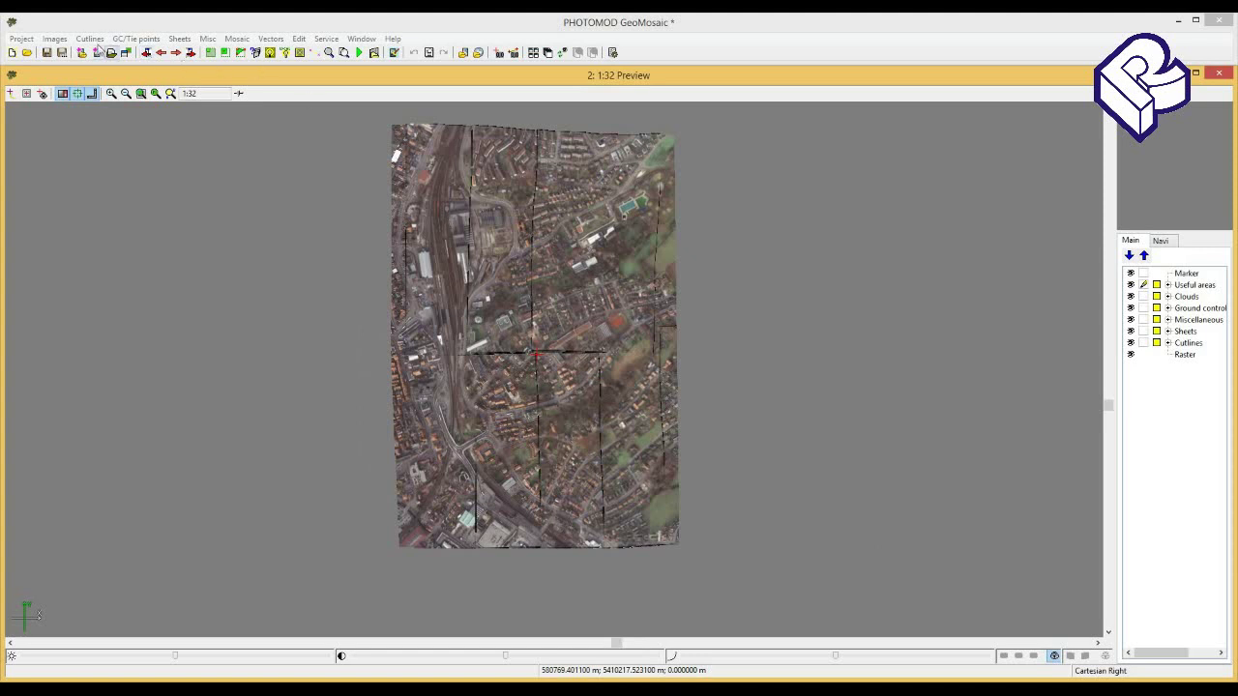
# - Build useful areas for all ten images, keeping the default parameters
pyautogui.click(90, 40)
pyautogui.moveTo(114, 119)
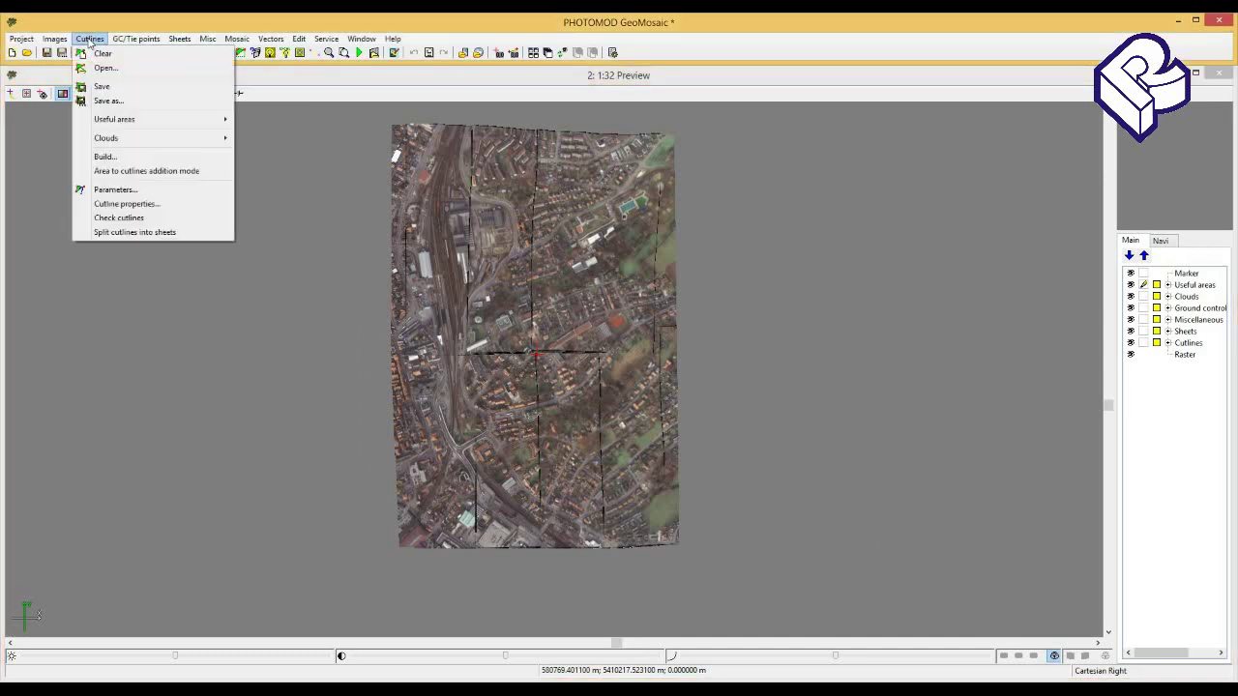
pyautogui.click(279, 123)
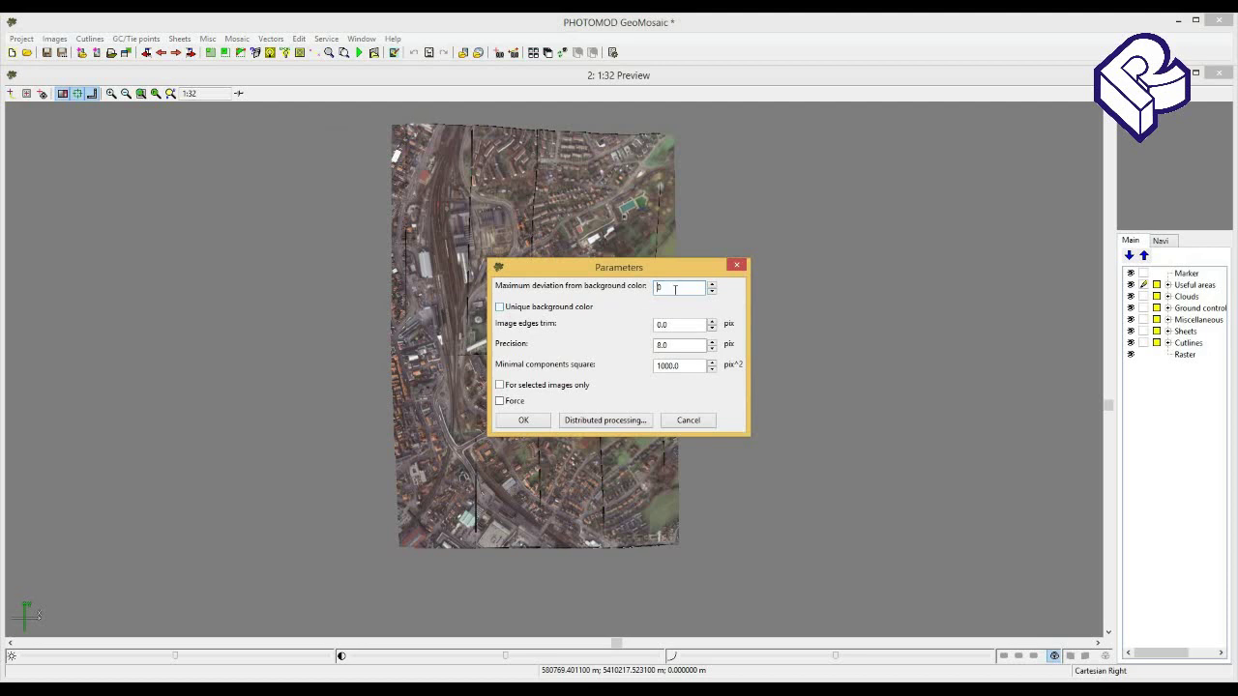
pyautogui.doubleClick(675, 288)
pyautogui.moveTo(619, 272); pyautogui.dragTo(544, 262)
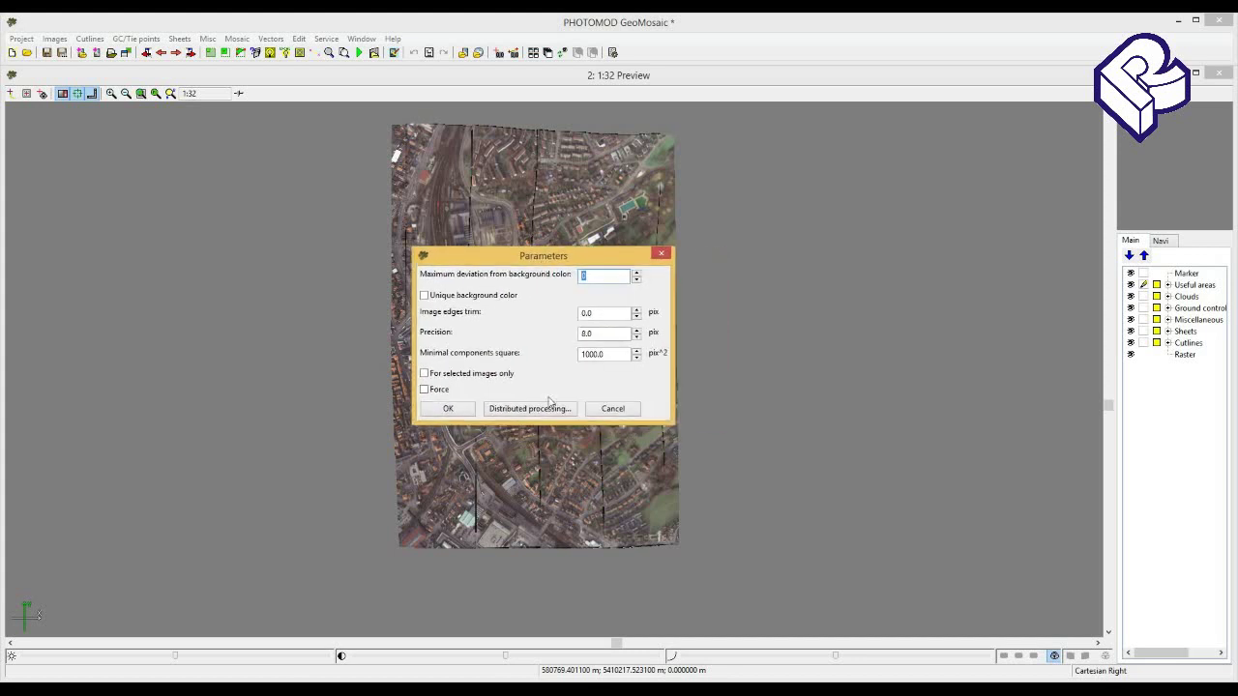
pyautogui.click(449, 409)
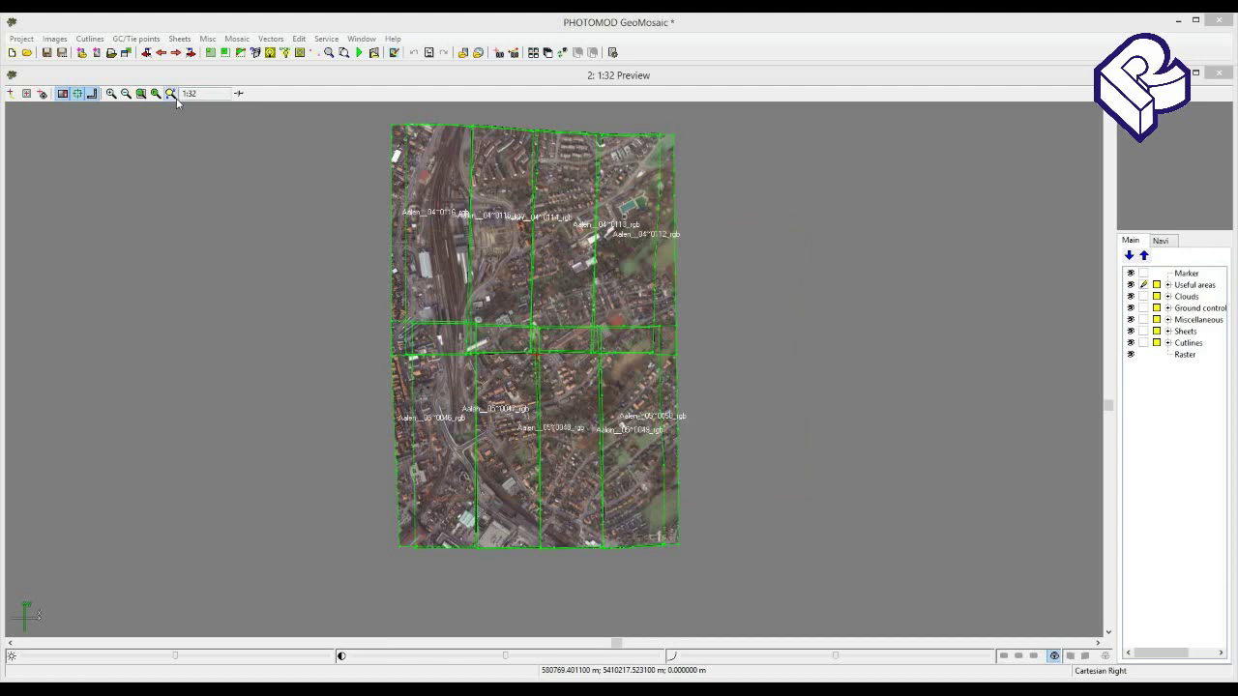
pyautogui.click(92, 39)
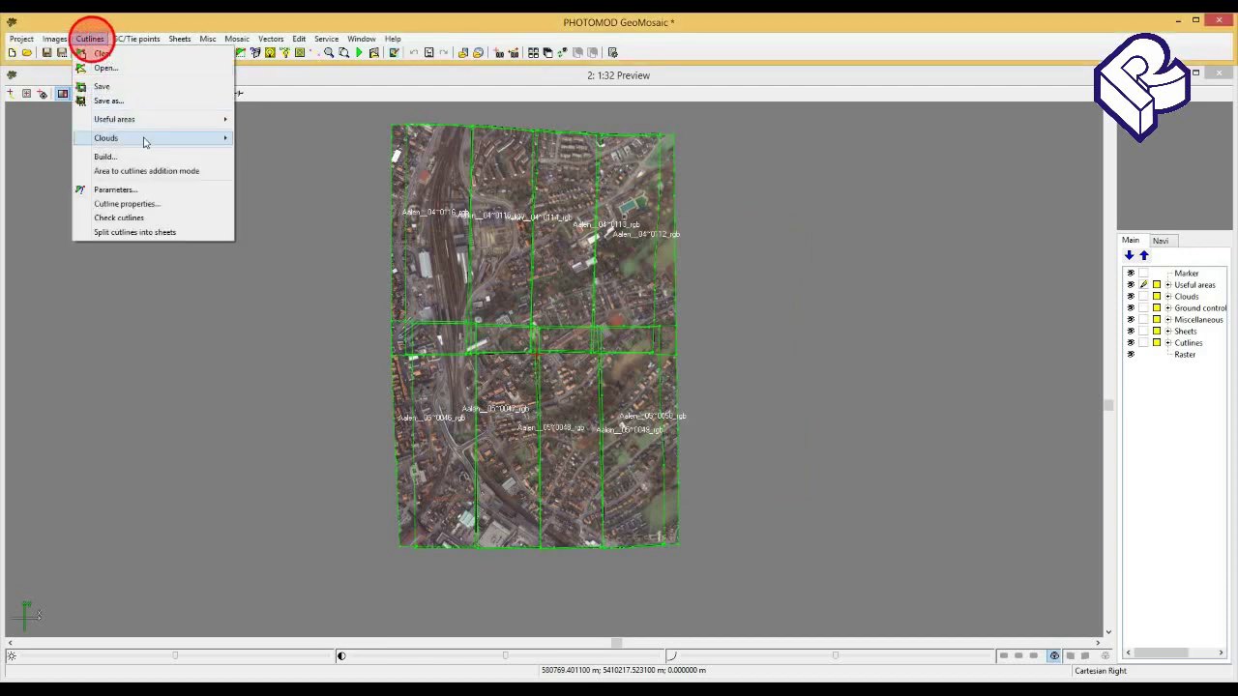
pyautogui.moveTo(106, 138)
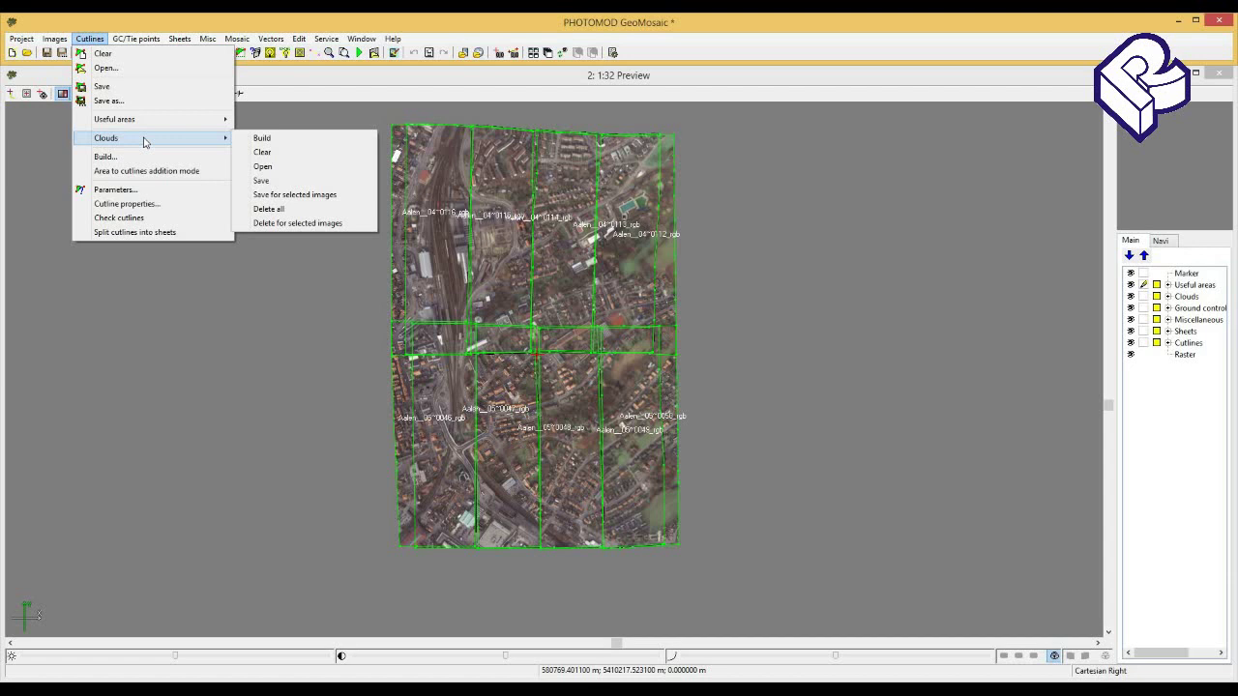
pyautogui.click(284, 140)
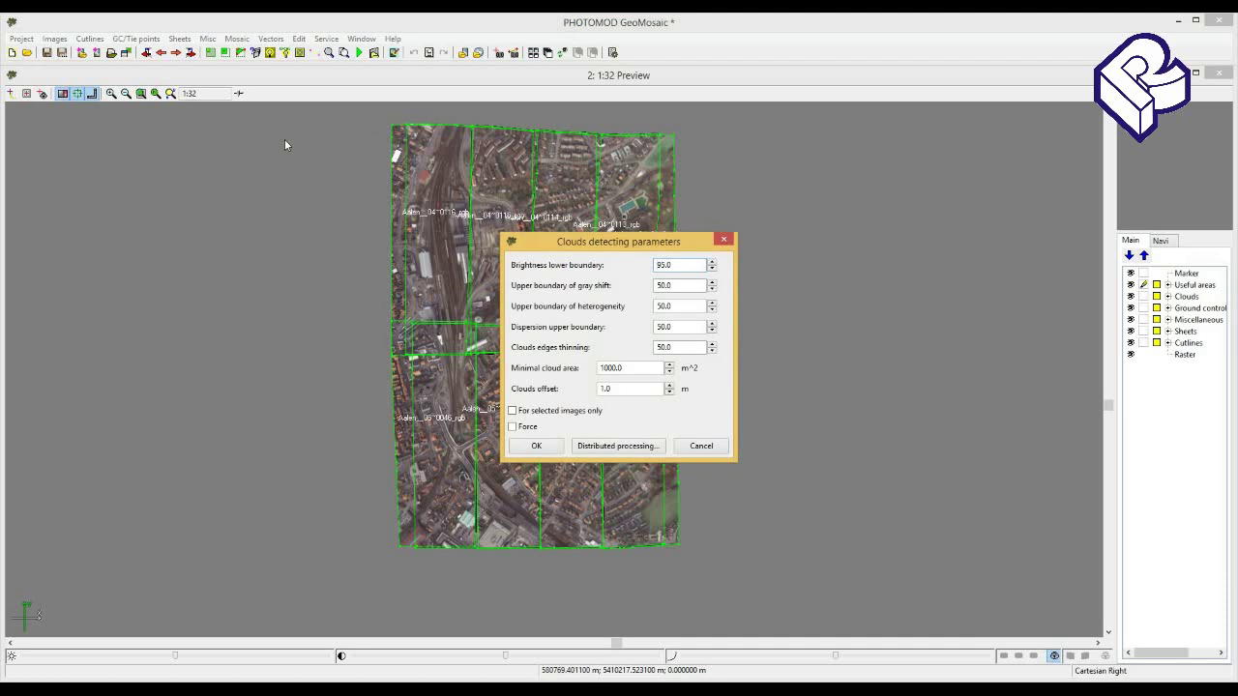
pyautogui.click(726, 241)
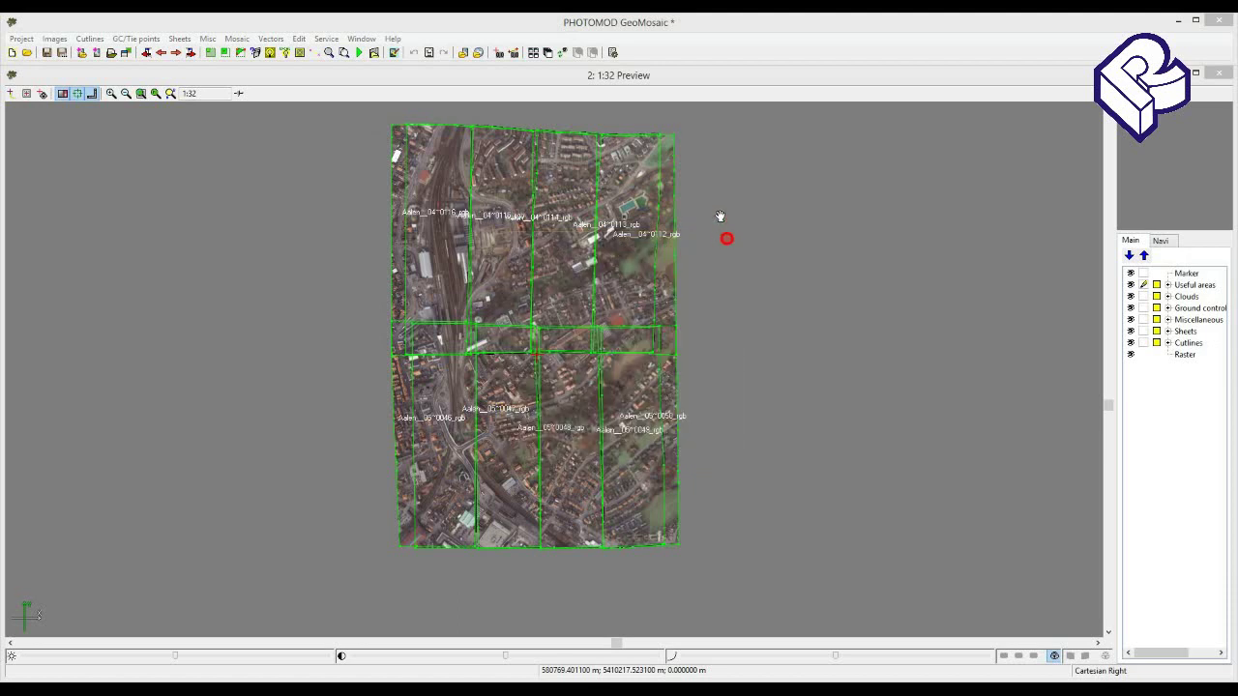
pyautogui.click(806, 601)
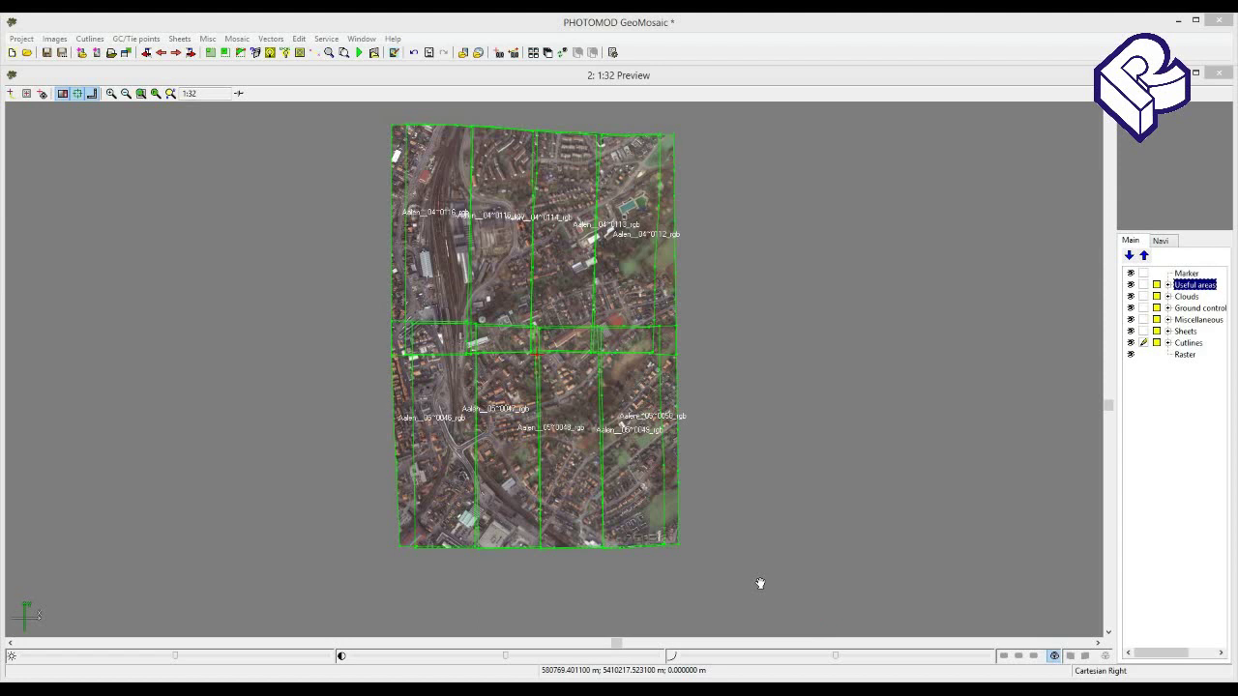
# - Open the Cutlines creation parameters dialog and inspect its Attribute name field
pyautogui.click(89, 39)
pyautogui.click(109, 158)
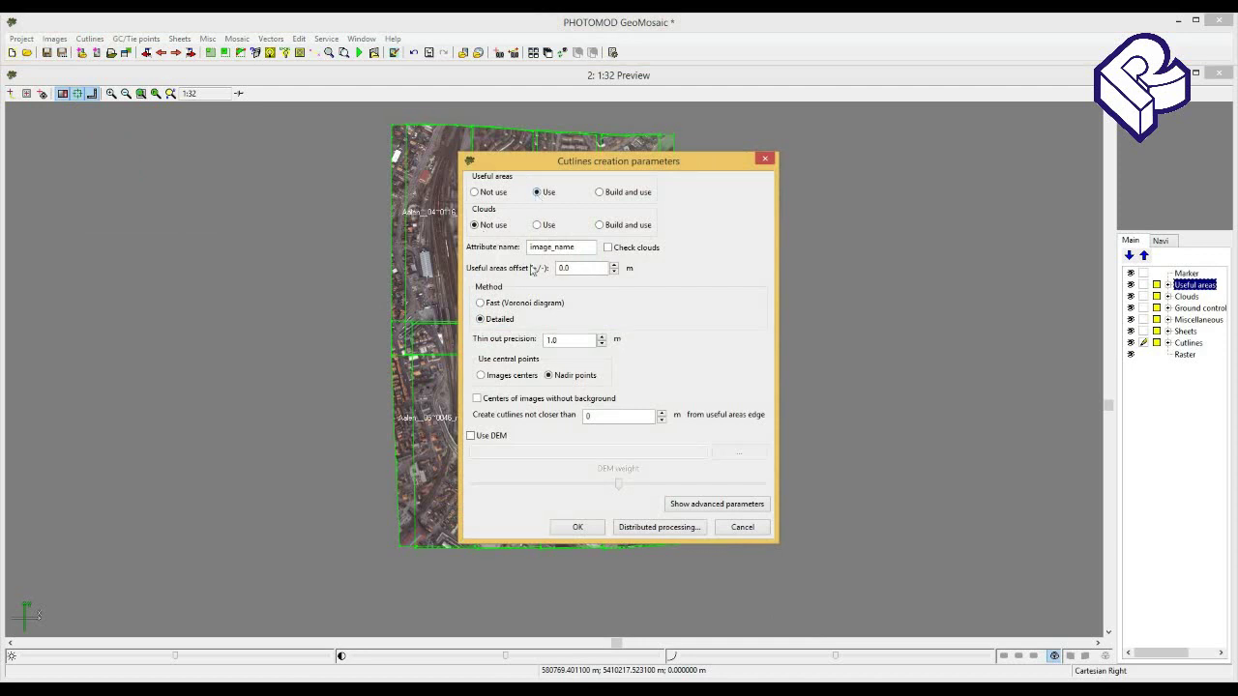
pyautogui.moveTo(578, 247); pyautogui.dragTo(525, 249)
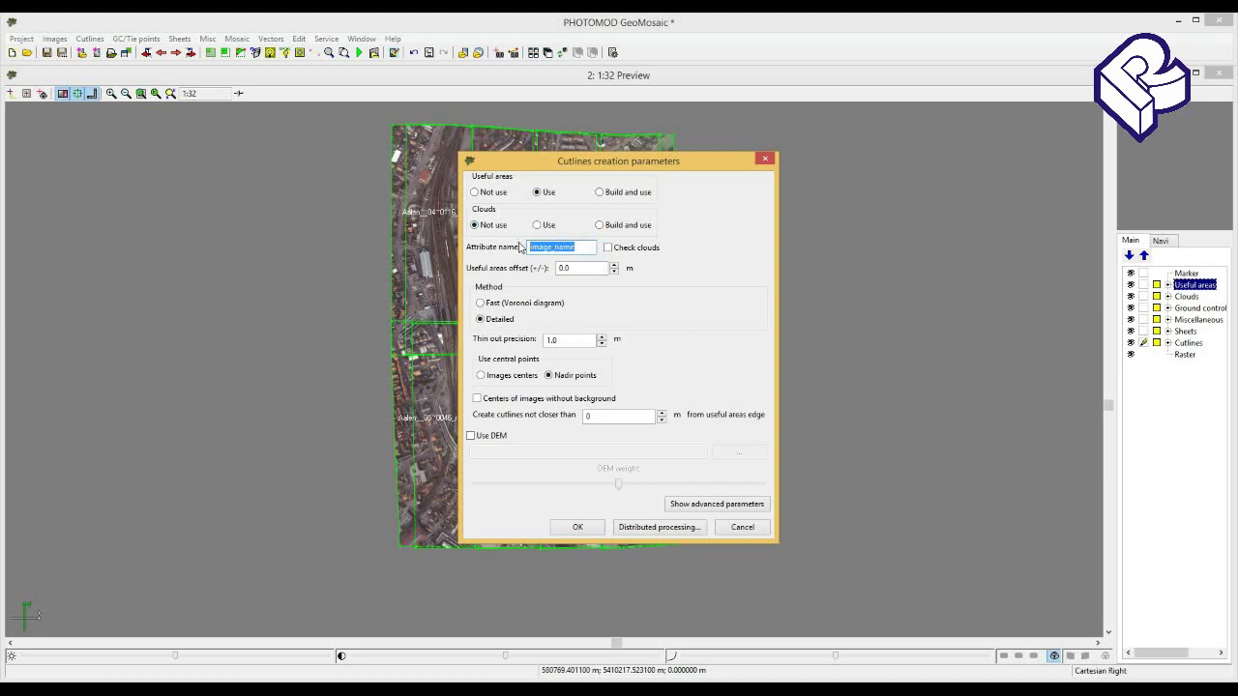
pyautogui.click(577, 245)
pyautogui.doubleClick(566, 340)
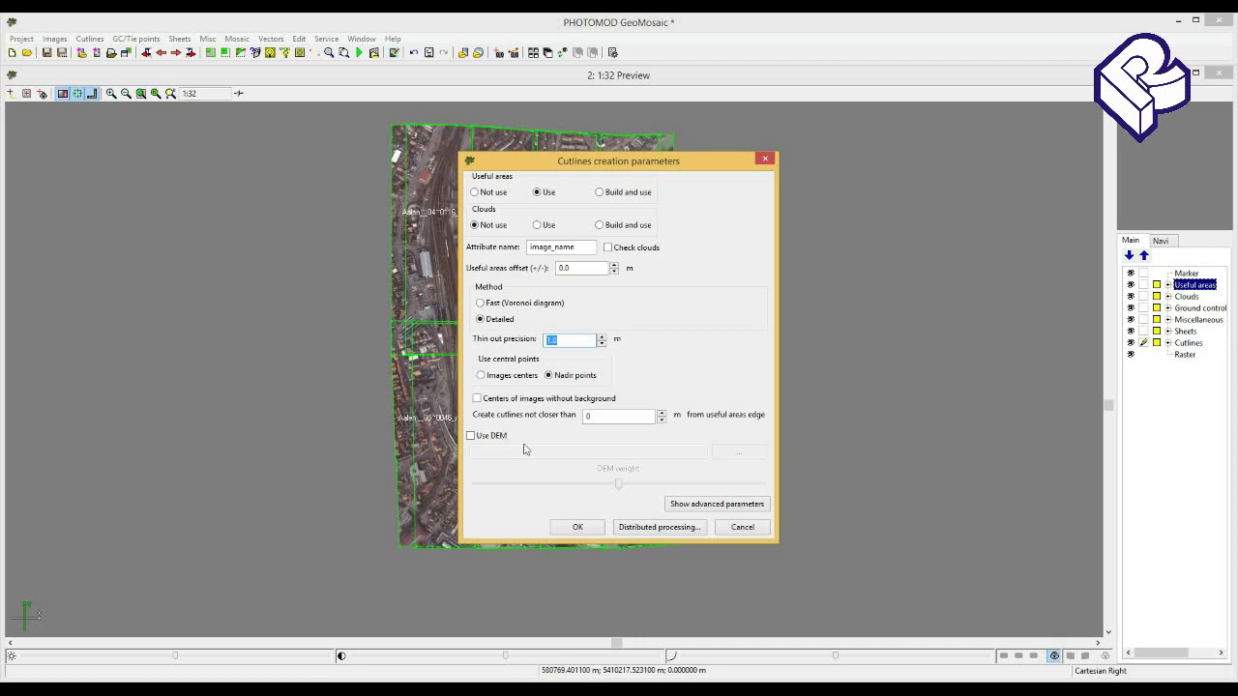
pyautogui.click(600, 419)
# - Accept the Cutlines creation parameters to generate seamlines between the ten images
pyautogui.moveTo(638, 172); pyautogui.dragTo(638, 153)
pyautogui.click(585, 512)
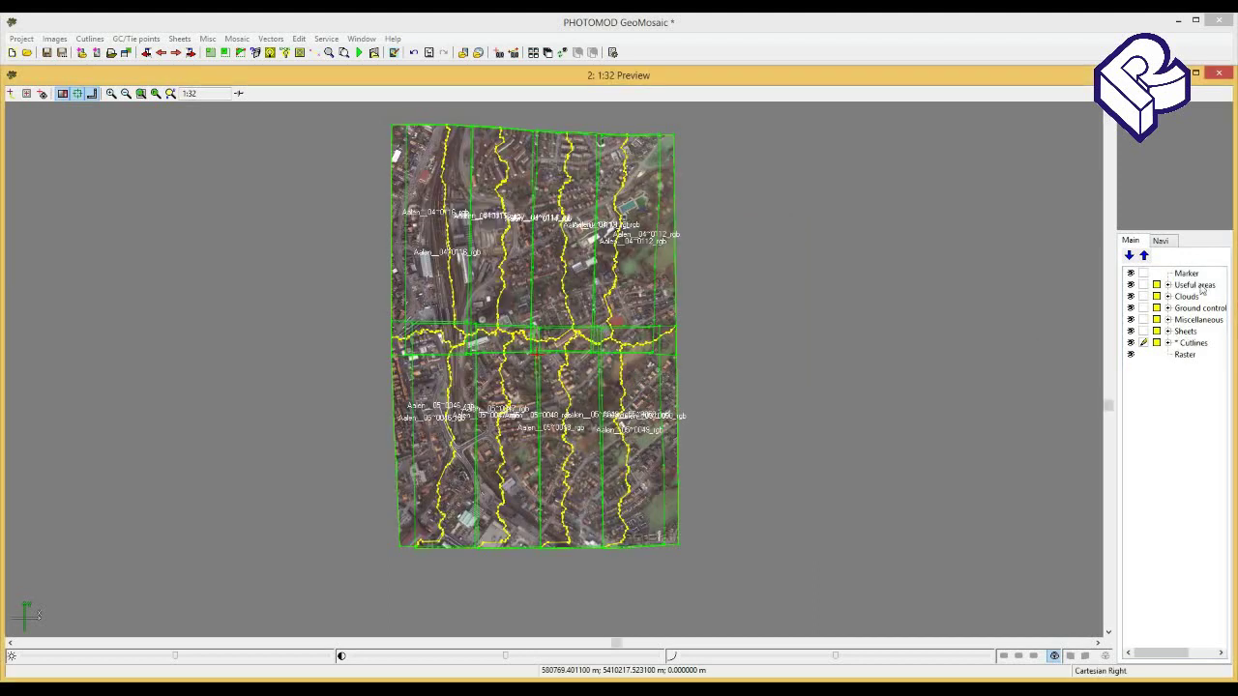
# - Hide the Useful areas layer and zoom into a cutline junction in the town
pyautogui.click(1131, 285)
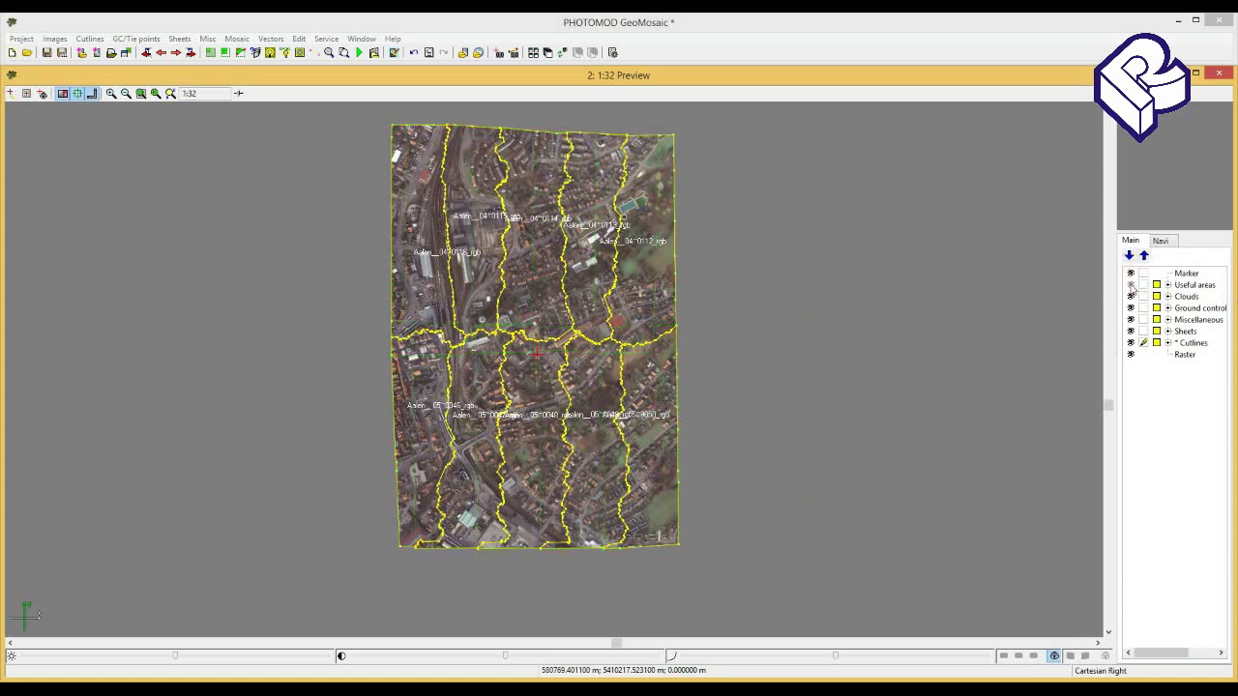
pyautogui.click(554, 319)
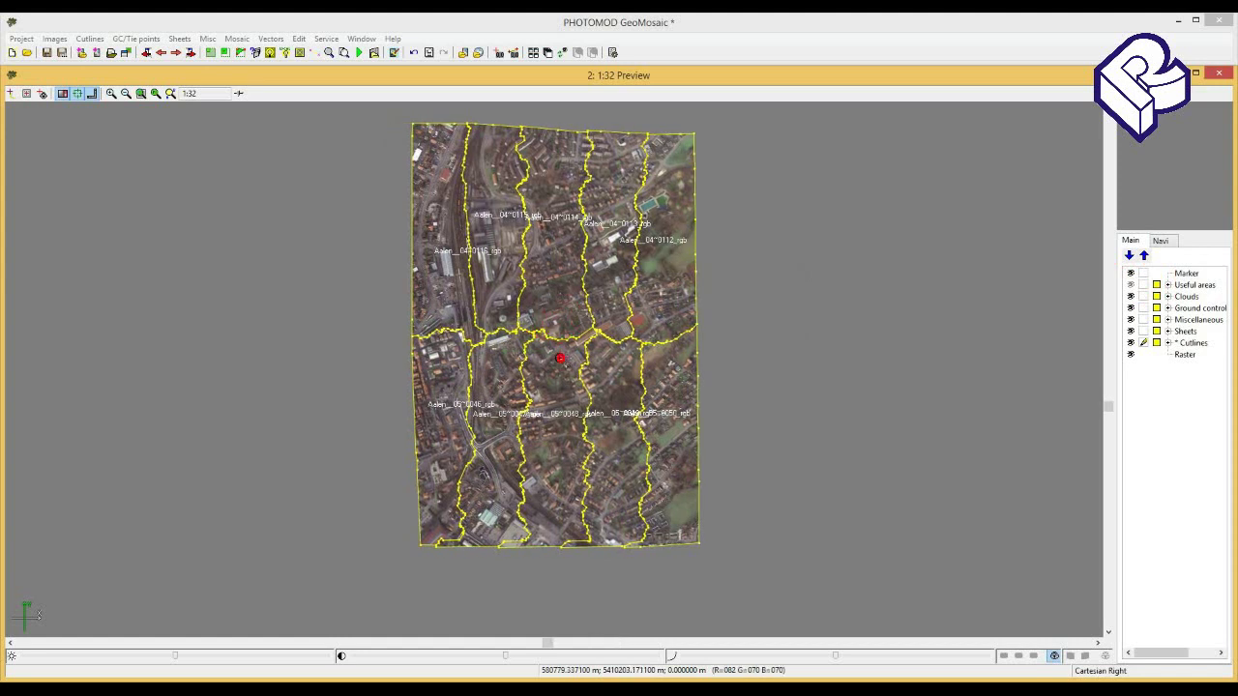
pyautogui.scroll(1, 559, 359)
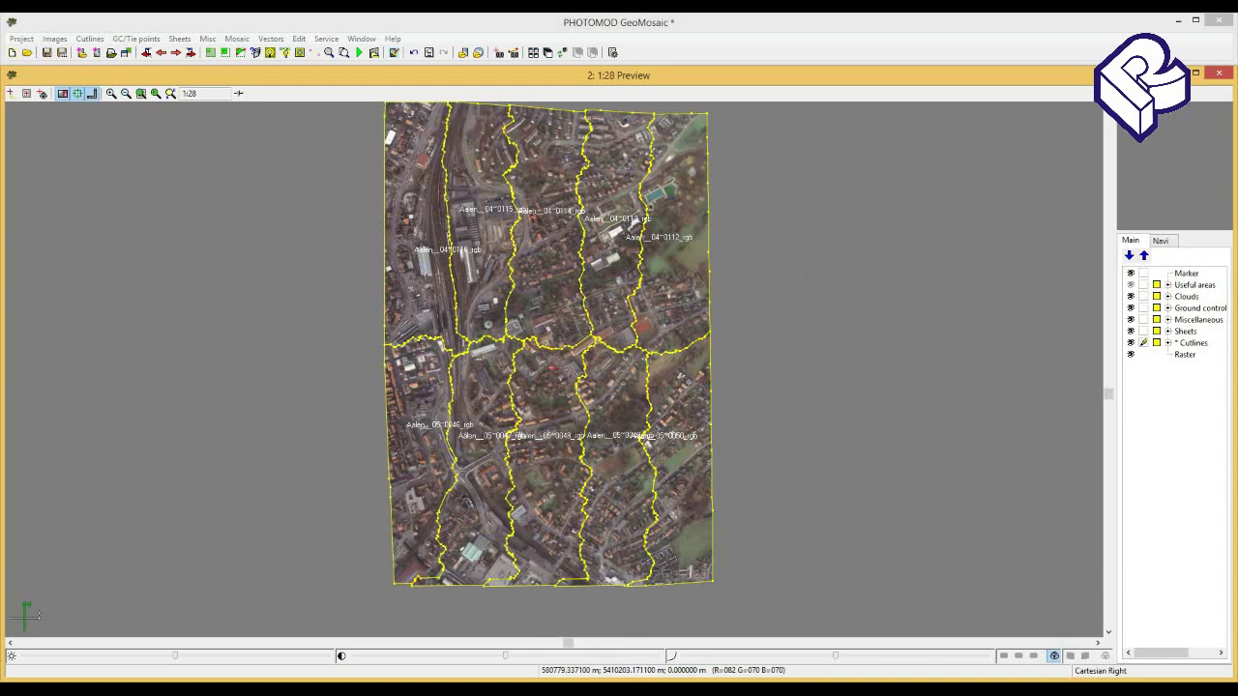
pyautogui.click(548, 377)
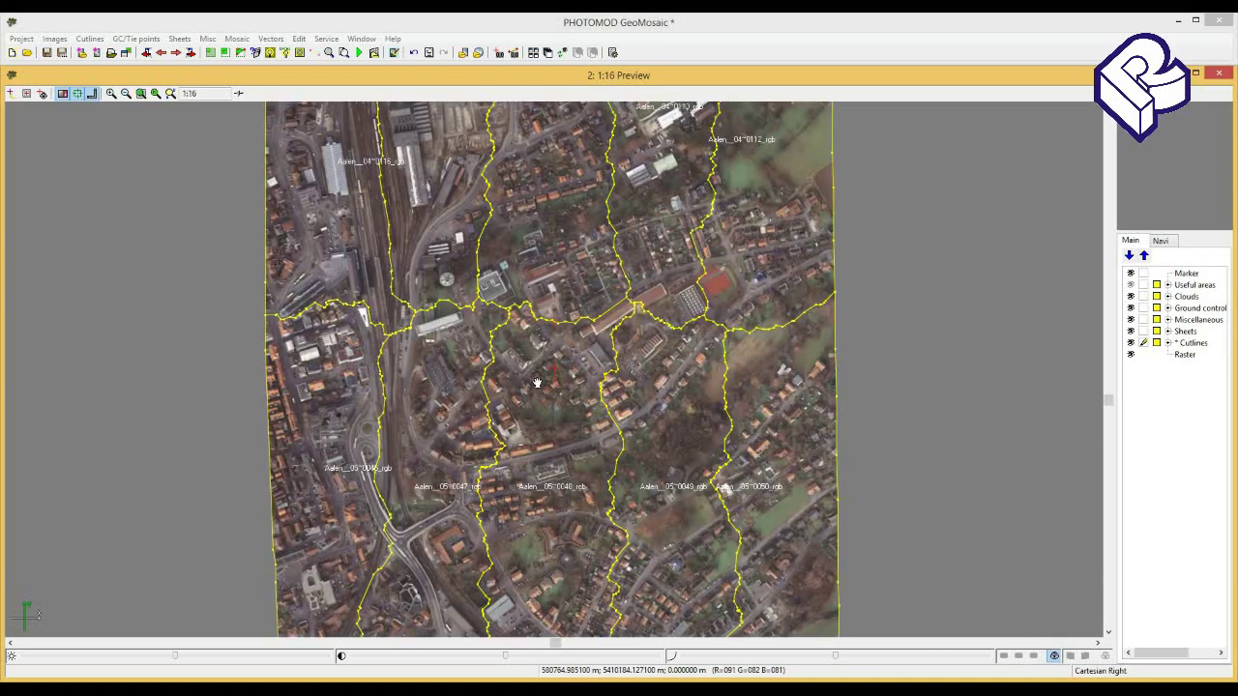
pyautogui.moveTo(530, 379); pyautogui.dragTo(566, 382)
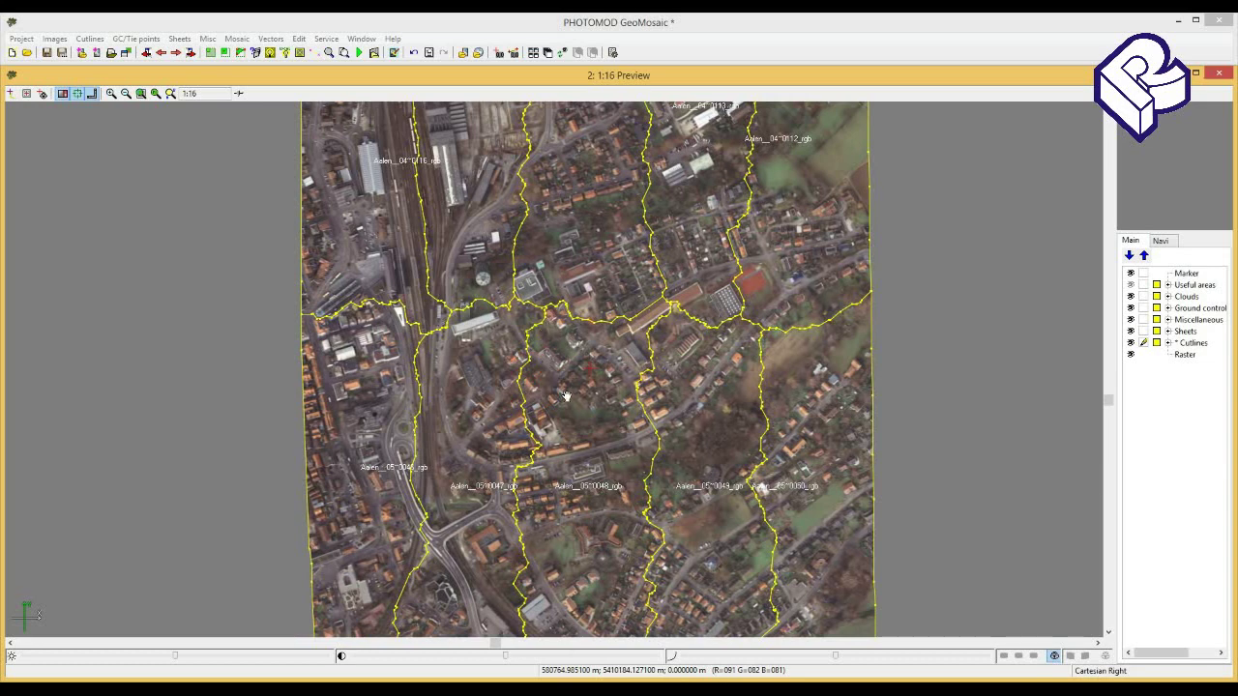
pyautogui.click(661, 313)
pyautogui.scroll(1, 661, 313)
pyautogui.scroll(1, 654, 310)
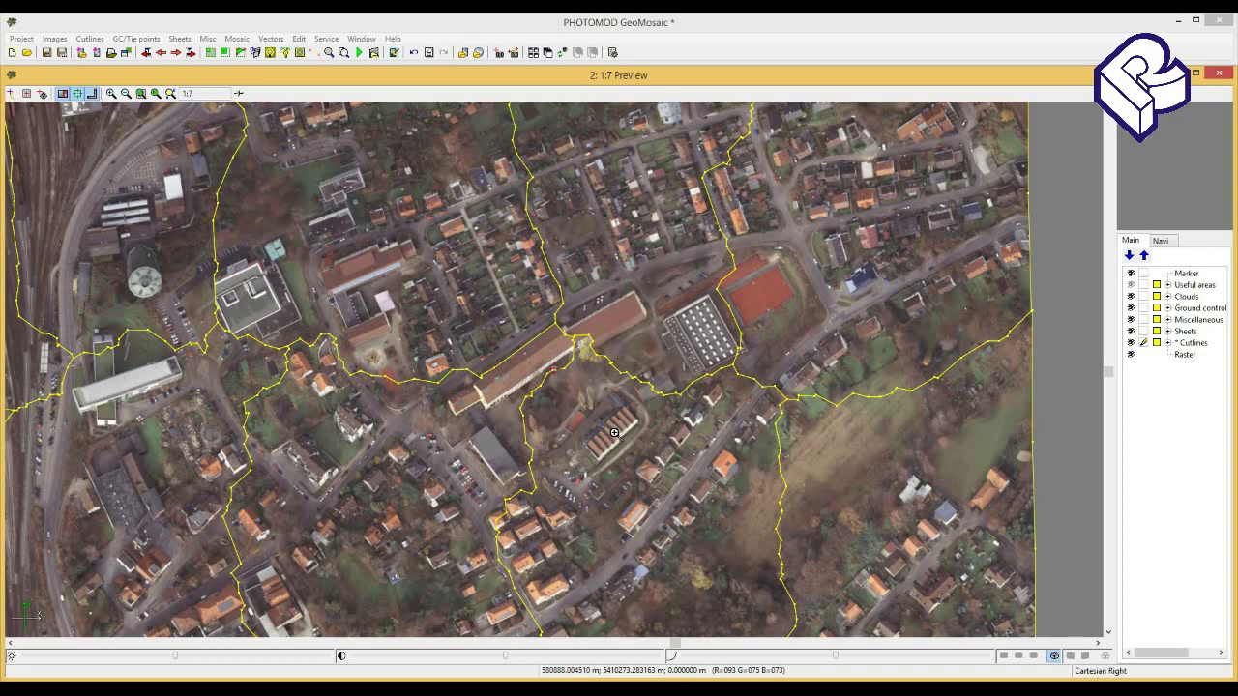
# - Set cutline useful-area offset to 3 with image centres, including centres without background
pyautogui.click(97, 39)
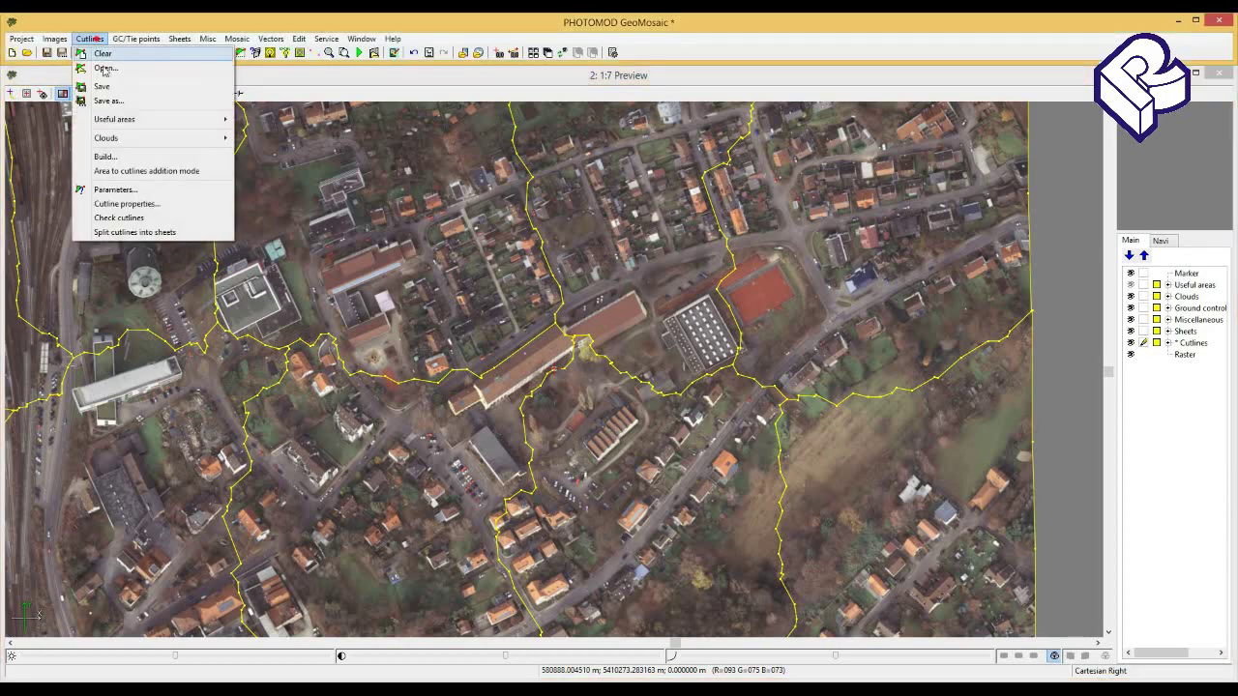
pyautogui.click(104, 156)
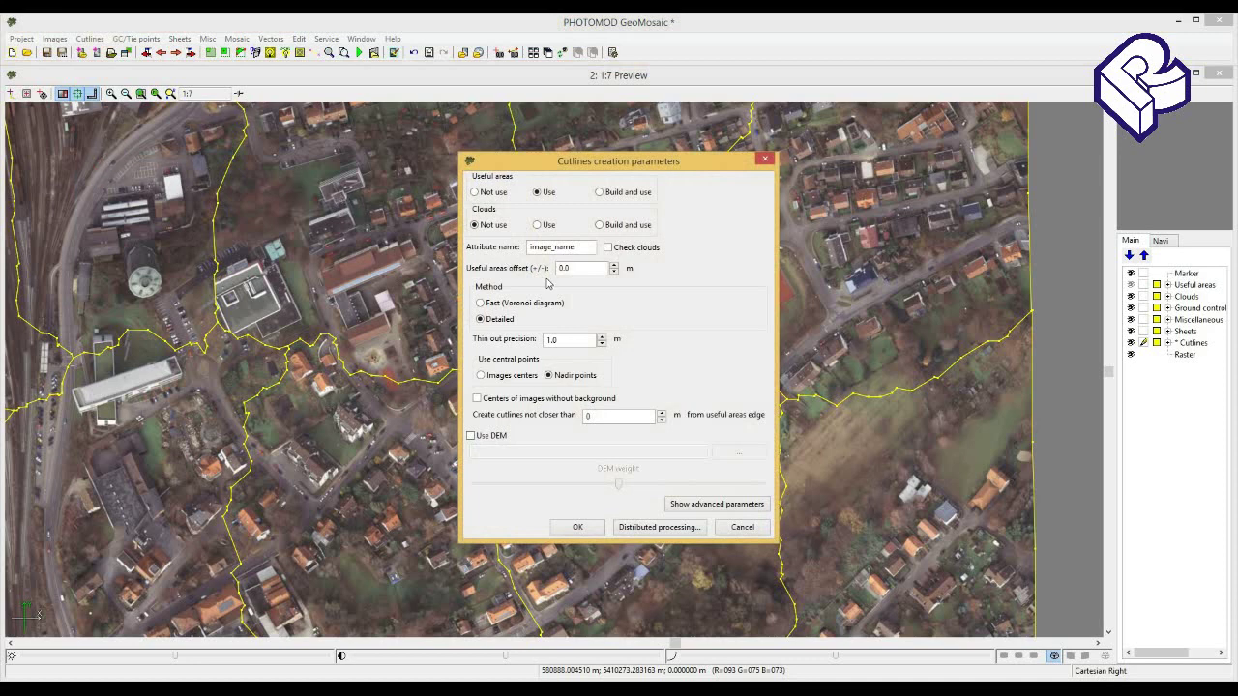
pyautogui.doubleClick(583, 268)
pyautogui.write('3')
pyautogui.click(481, 376)
pyautogui.click(475, 398)
# - Raise the advanced maximal Voronoi shift to 400 and rebuild without saving the old cutlines
pyautogui.click(744, 504)
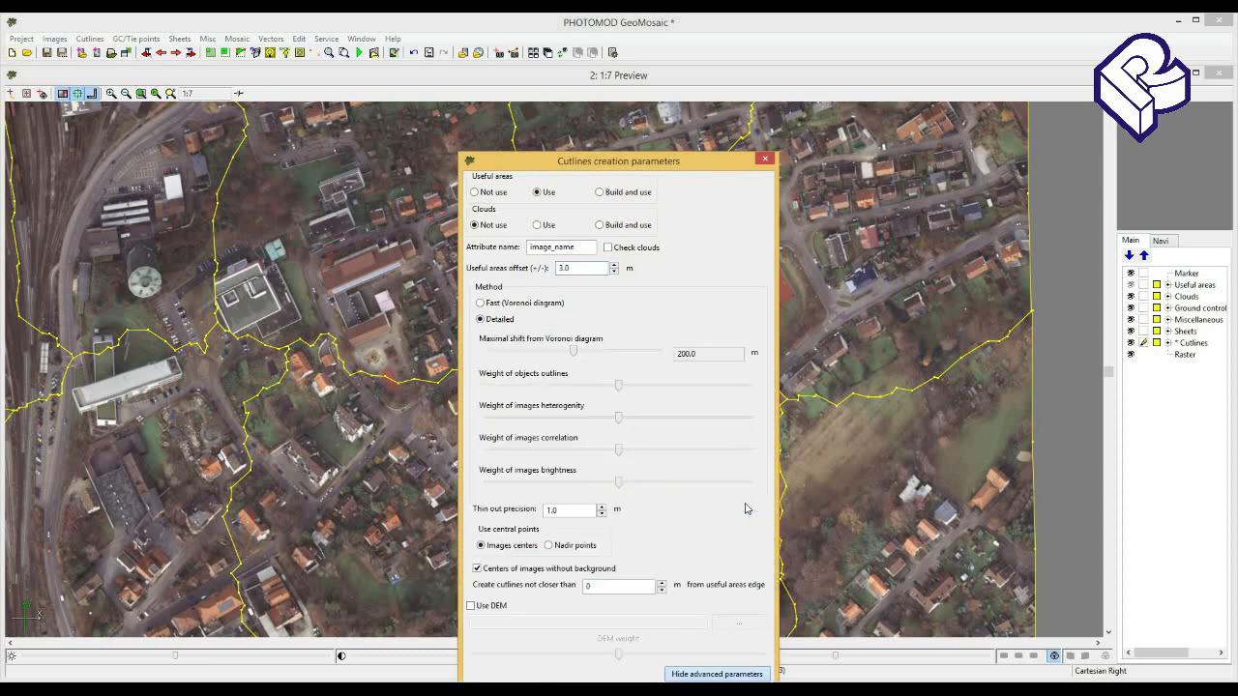
pyautogui.moveTo(595, 162); pyautogui.dragTo(572, 86)
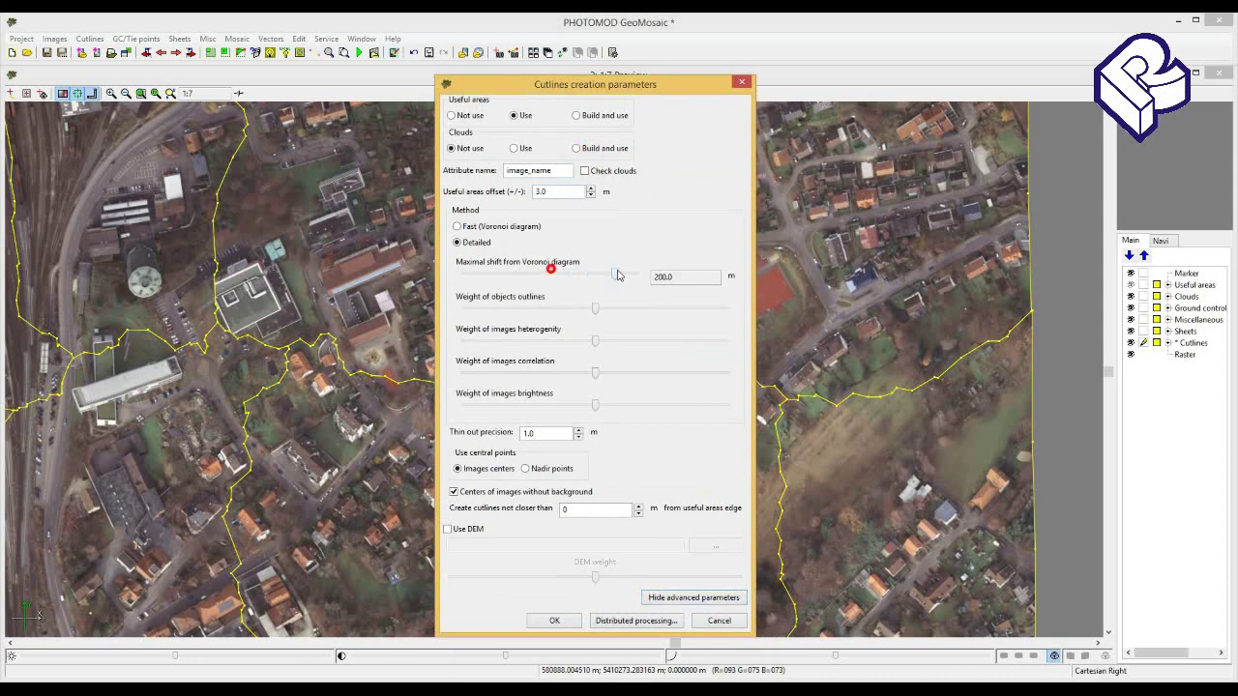
pyautogui.moveTo(551, 274); pyautogui.dragTo(637, 272)
pyautogui.click(549, 618)
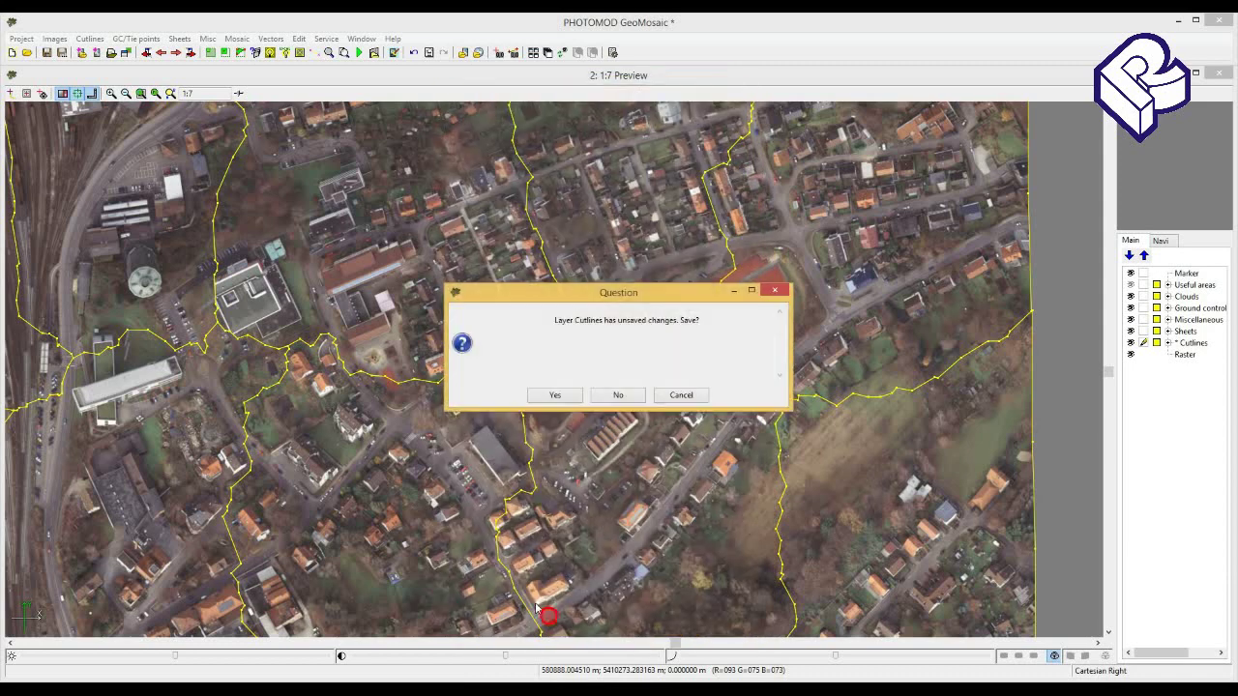
pyautogui.click(619, 395)
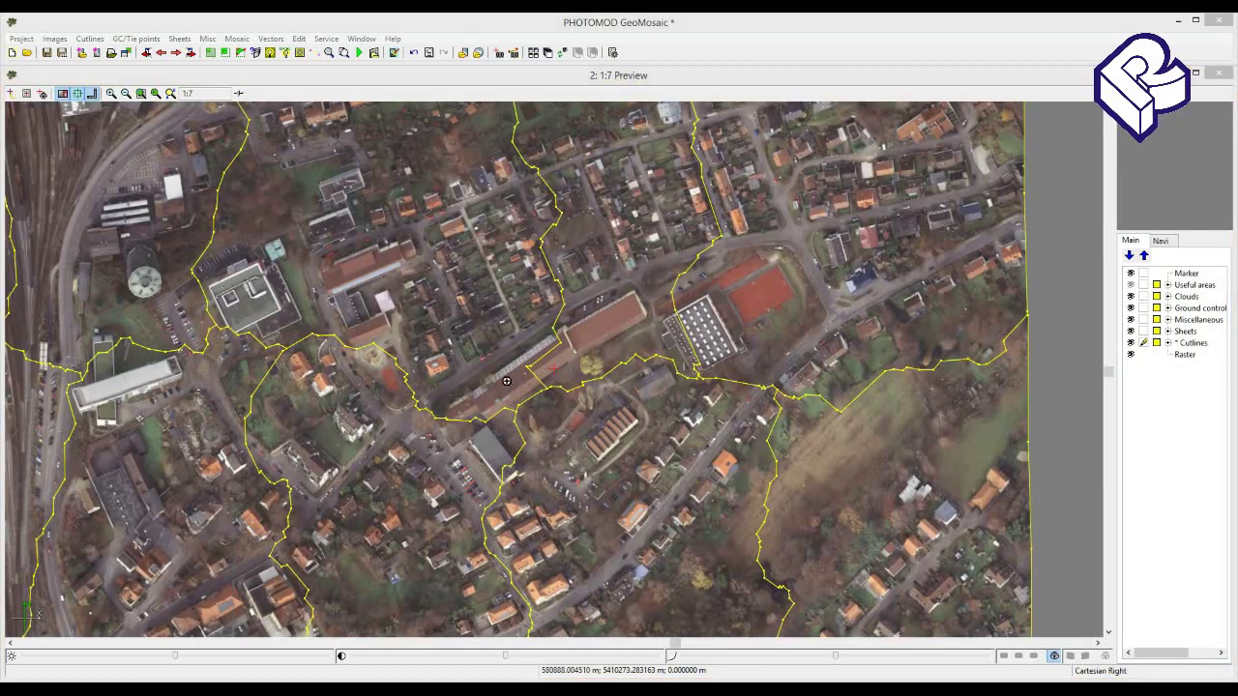
pyautogui.moveTo(515, 383); pyautogui.dragTo(535, 357)
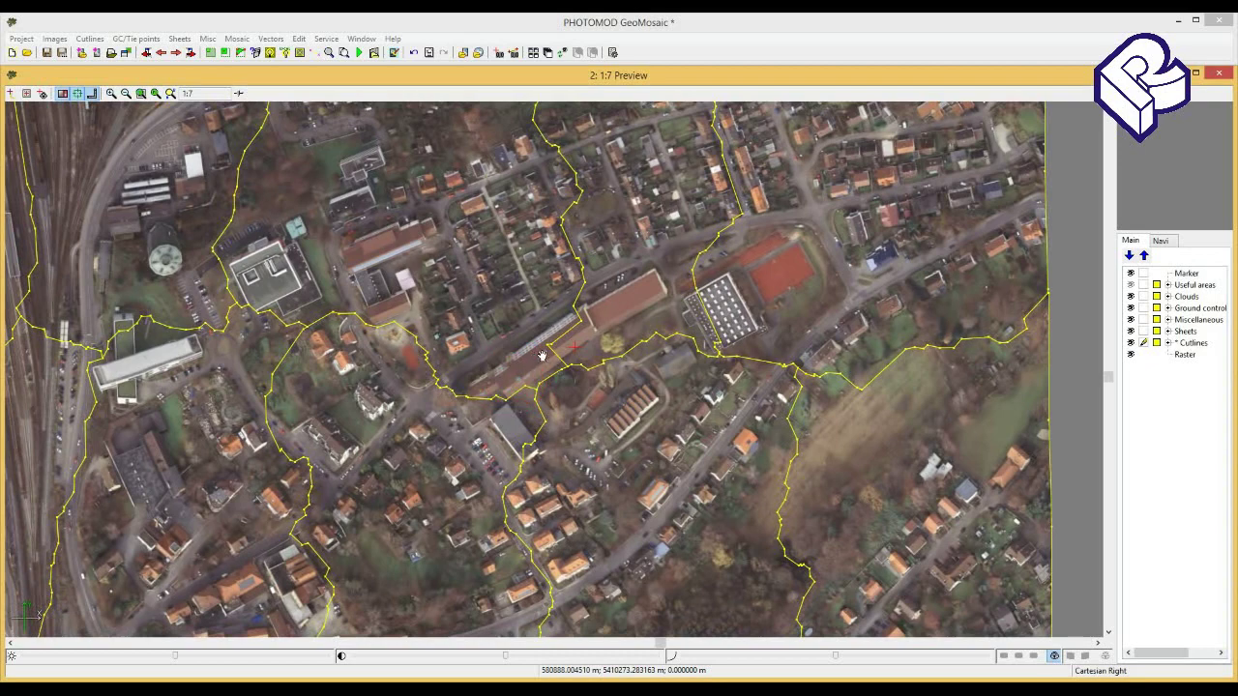
pyautogui.moveTo(535, 357); pyautogui.dragTo(548, 347)
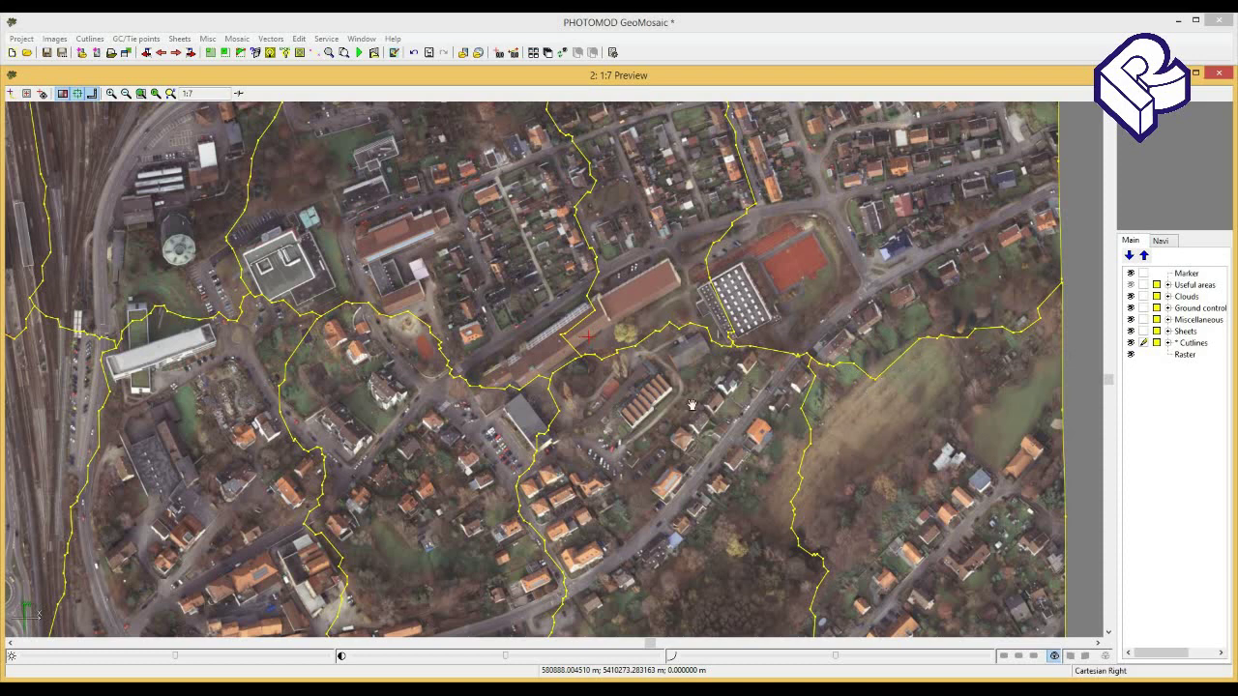
# - Move the cutline vertices beside the long red-roofed building to follow its edge
pyautogui.scroll(2, 517, 394)
pyautogui.scroll(1, 518, 395)
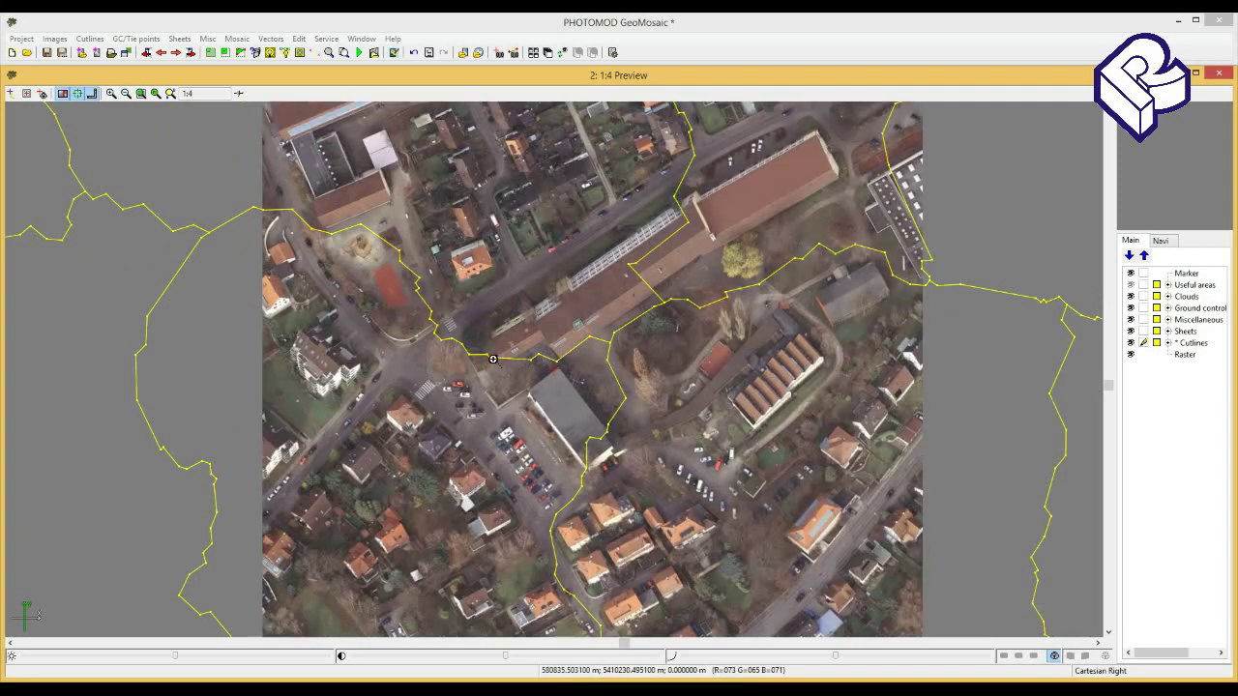
pyautogui.click(492, 360)
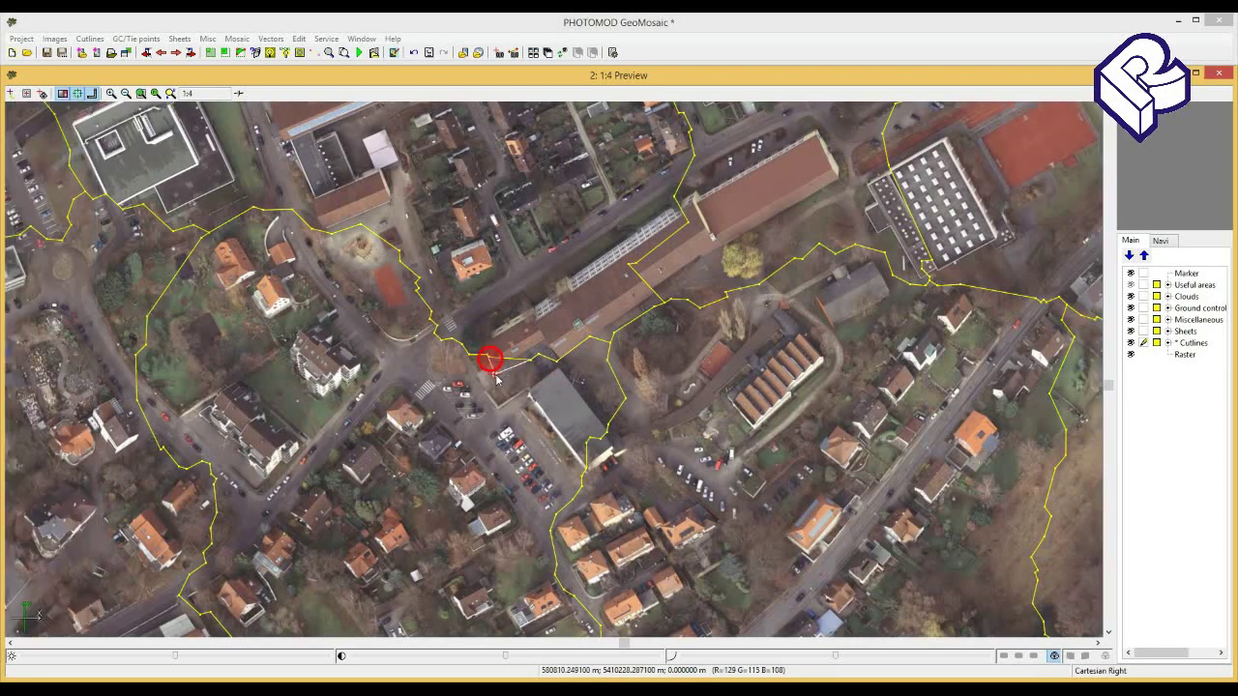
pyautogui.click(539, 357)
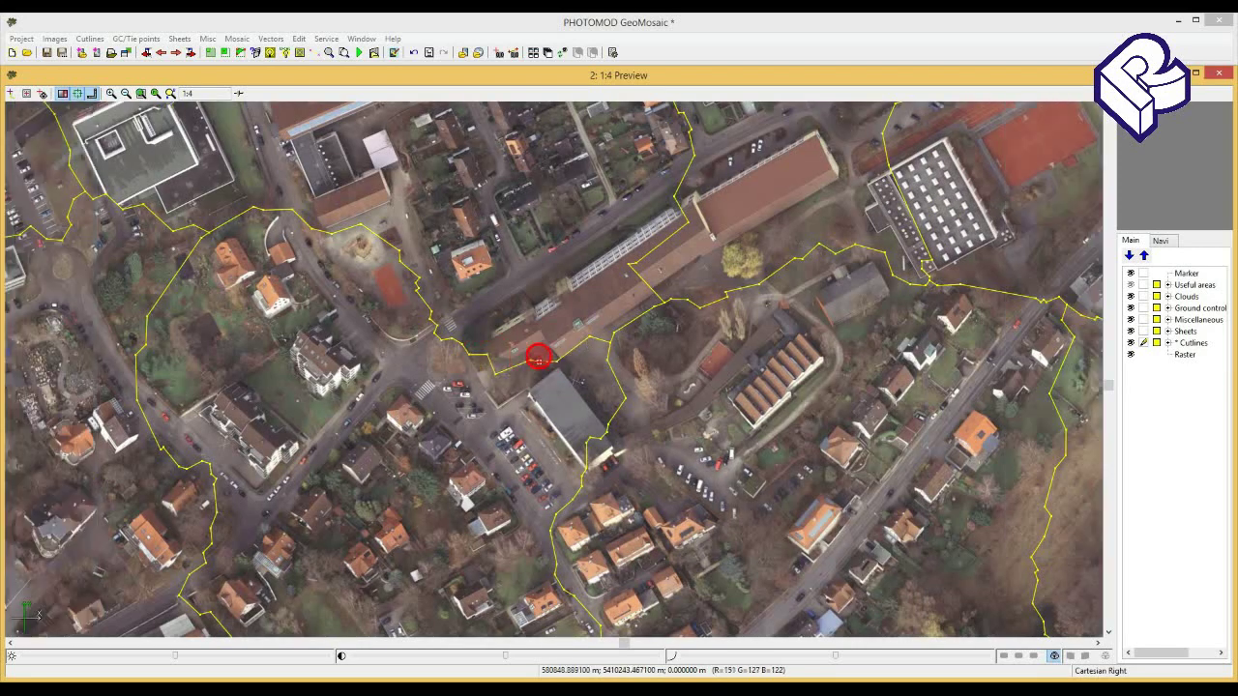
pyautogui.click(589, 341)
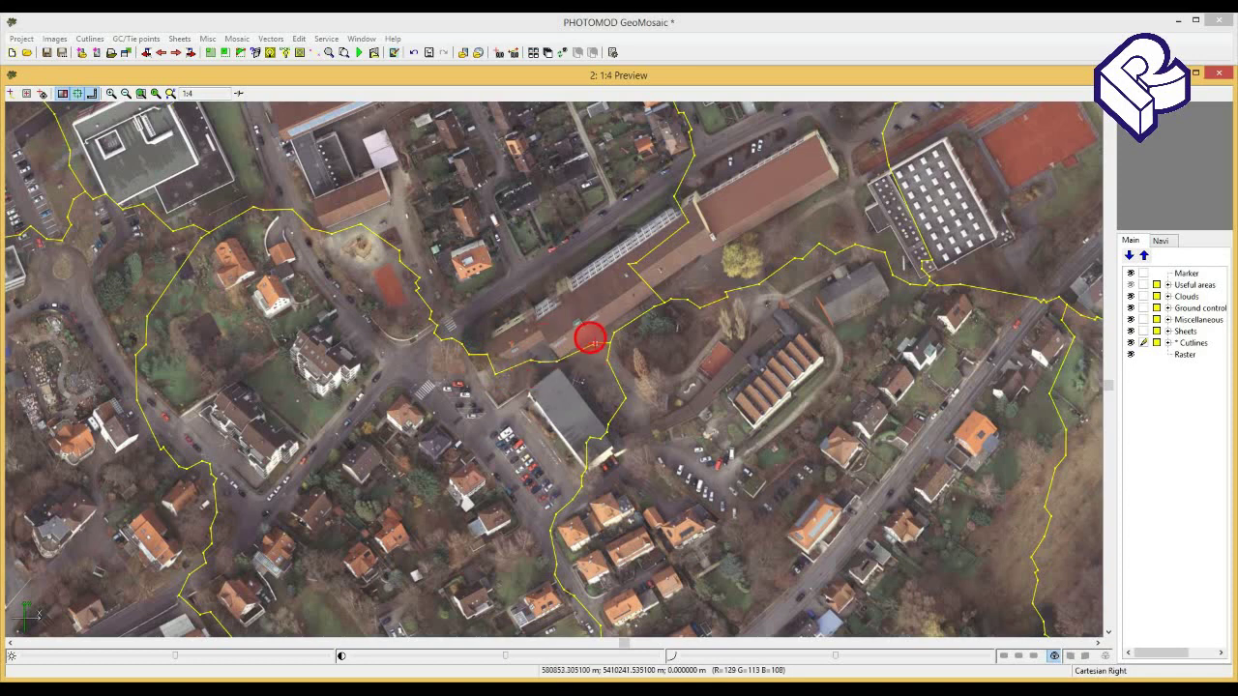
pyautogui.click(558, 364)
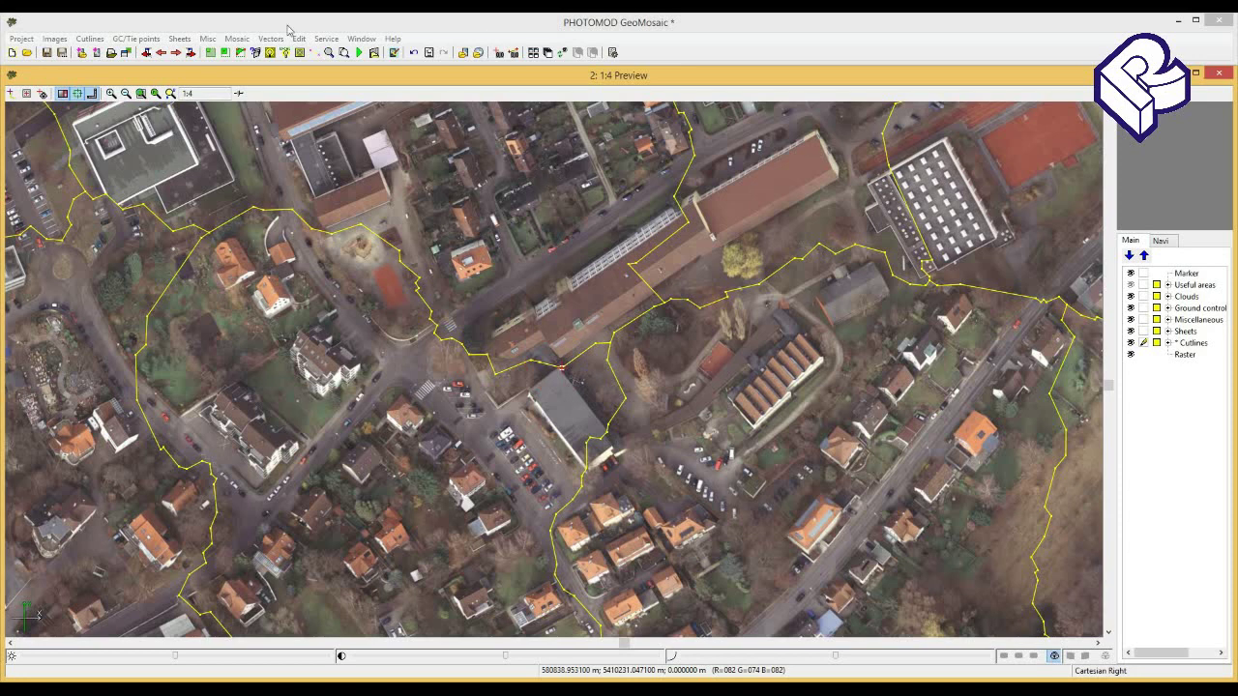
# - Pan and zoom in to inspect the edited cutline at the building
pyautogui.click(329, 54)
pyautogui.moveTo(679, 257)
pyautogui.mouseDown()
pyautogui.moveTo(612, 296)
pyautogui.moveTo(636, 275)
pyautogui.mouseUp()
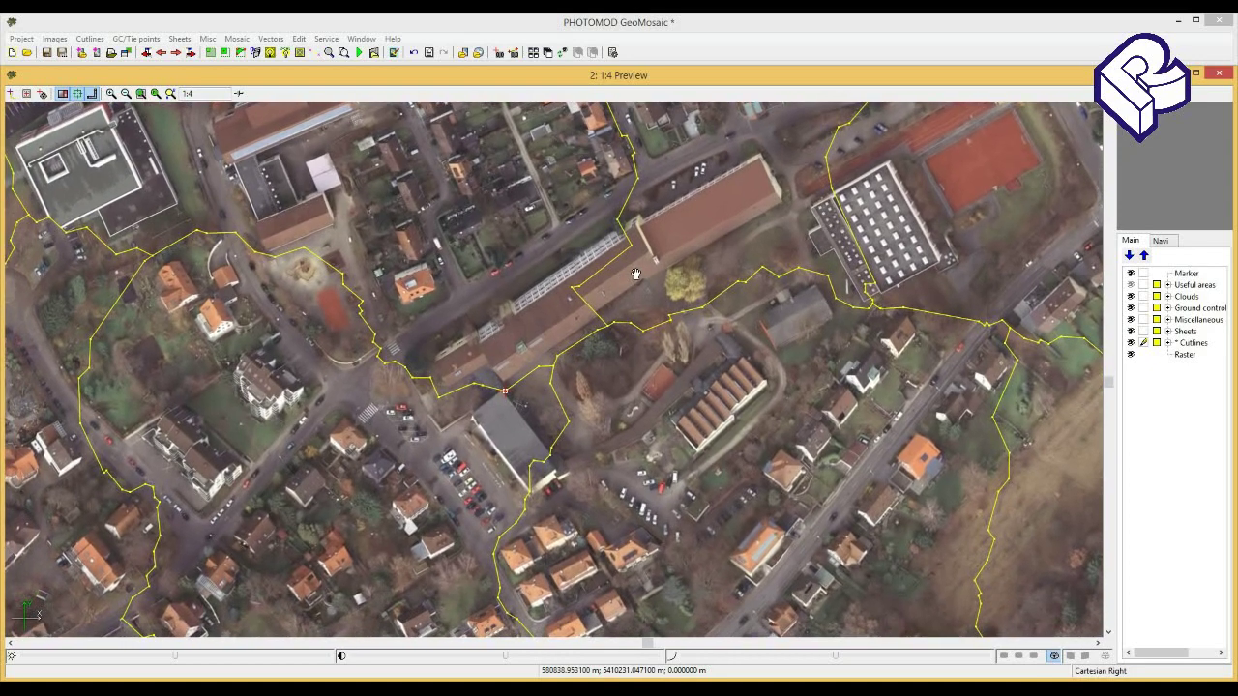
pyautogui.scroll(1, 716, 435)
pyautogui.click(804, 602)
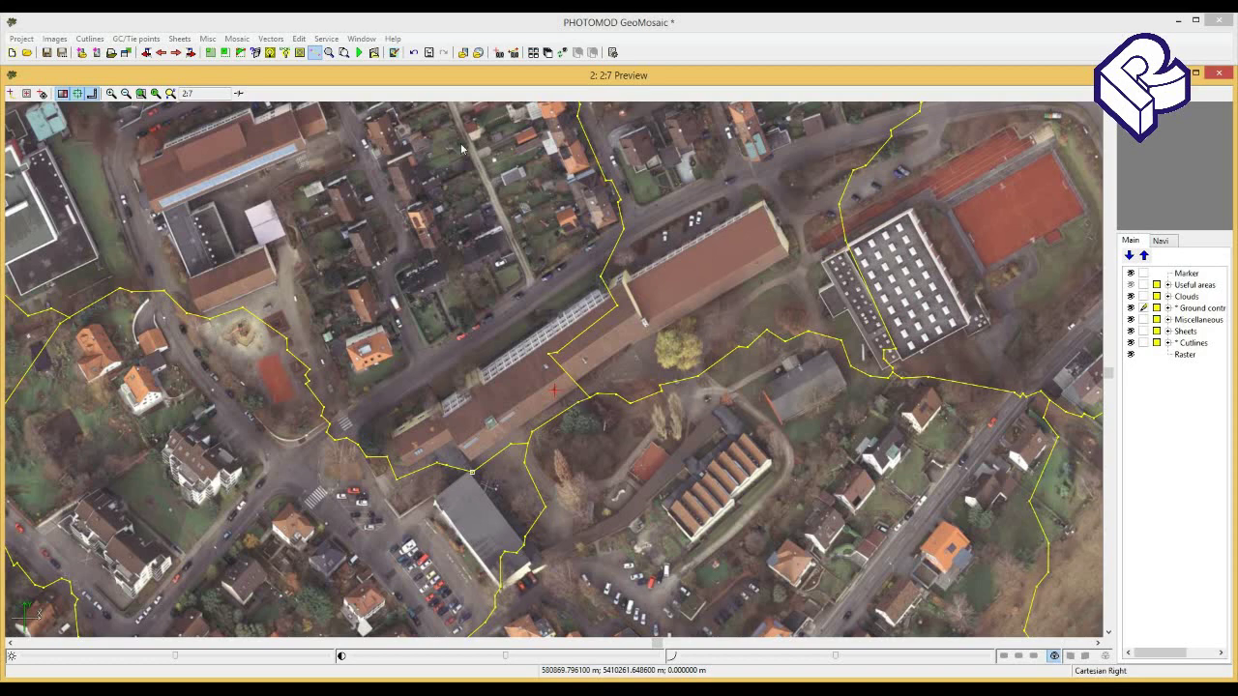
pyautogui.click(363, 38)
pyautogui.moveTo(431, 53)
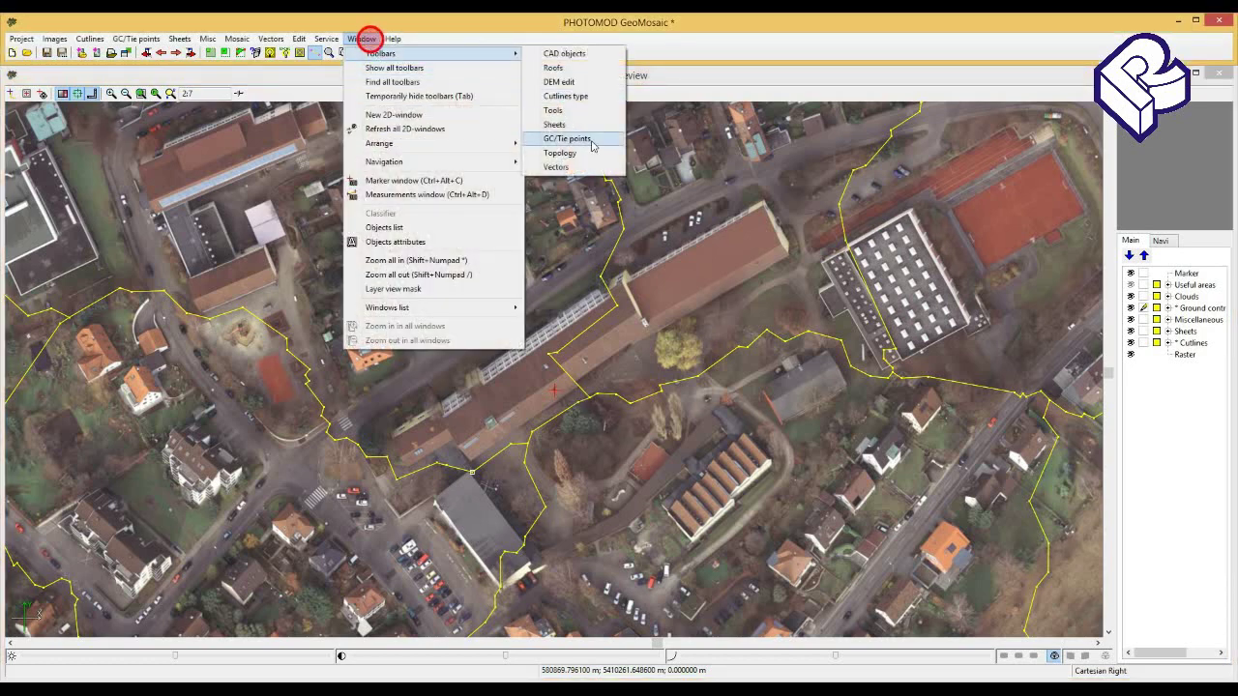
pyautogui.click(590, 140)
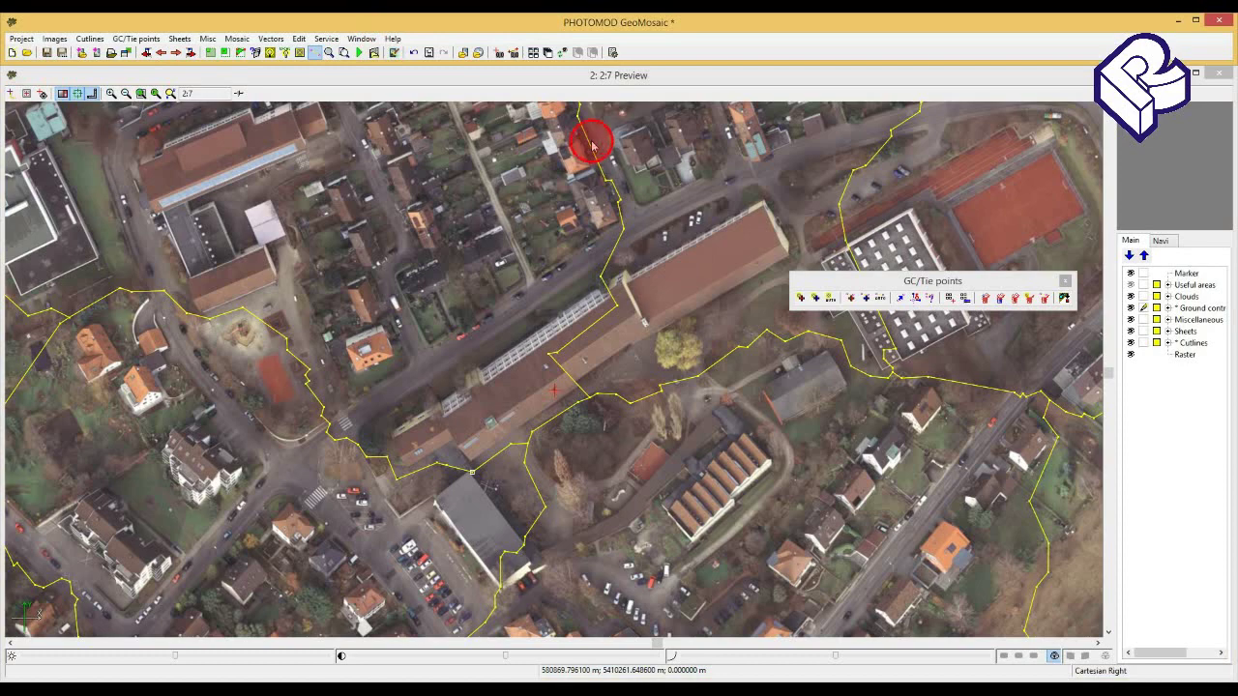
pyautogui.click(555, 373)
pyautogui.click(557, 375)
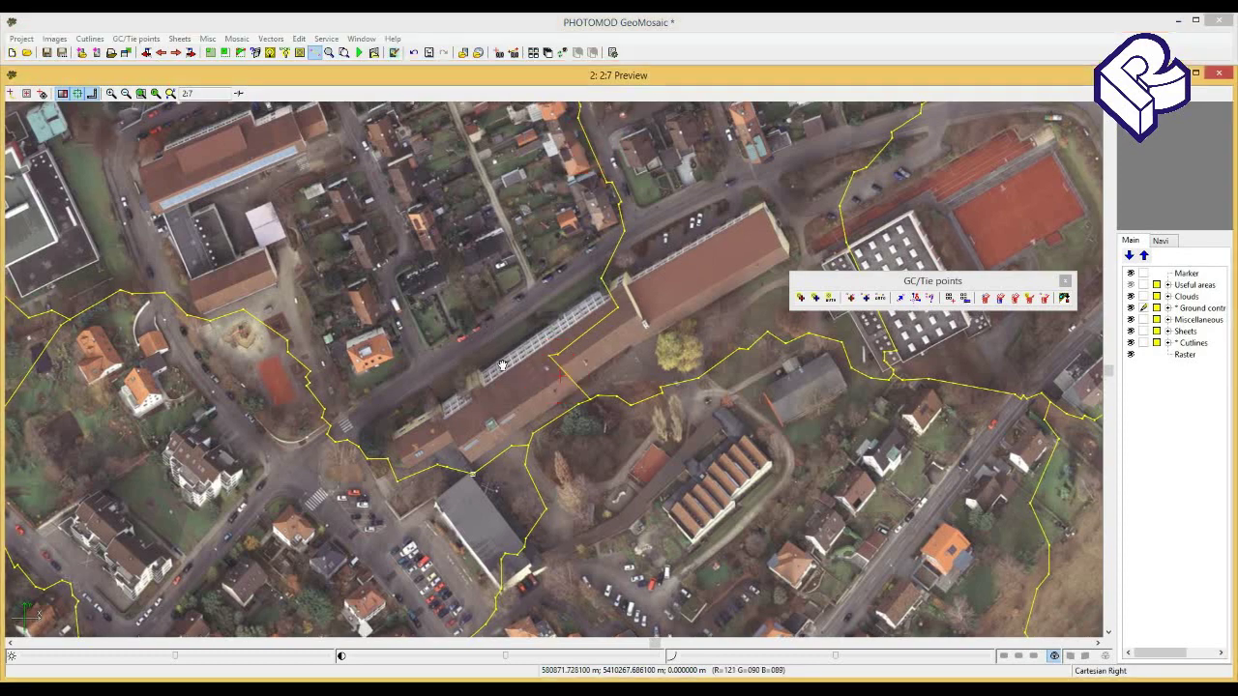
pyautogui.scroll(1, 542, 387)
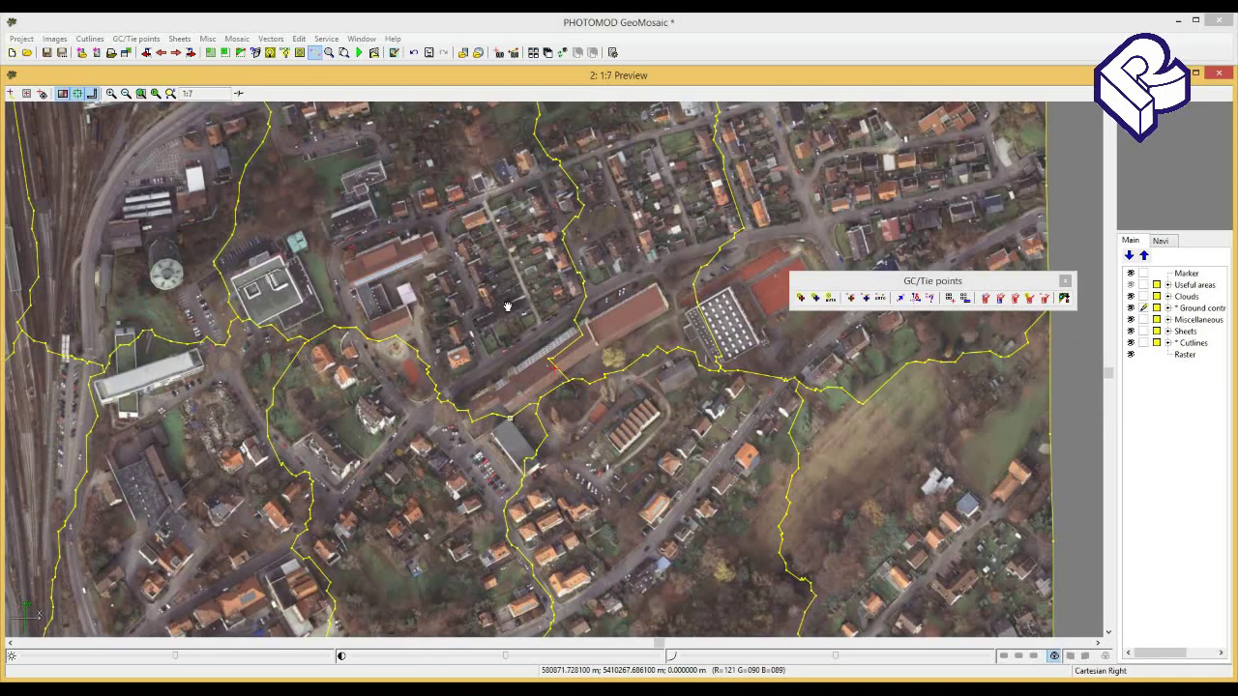
pyautogui.moveTo(507, 307); pyautogui.dragTo(504, 348)
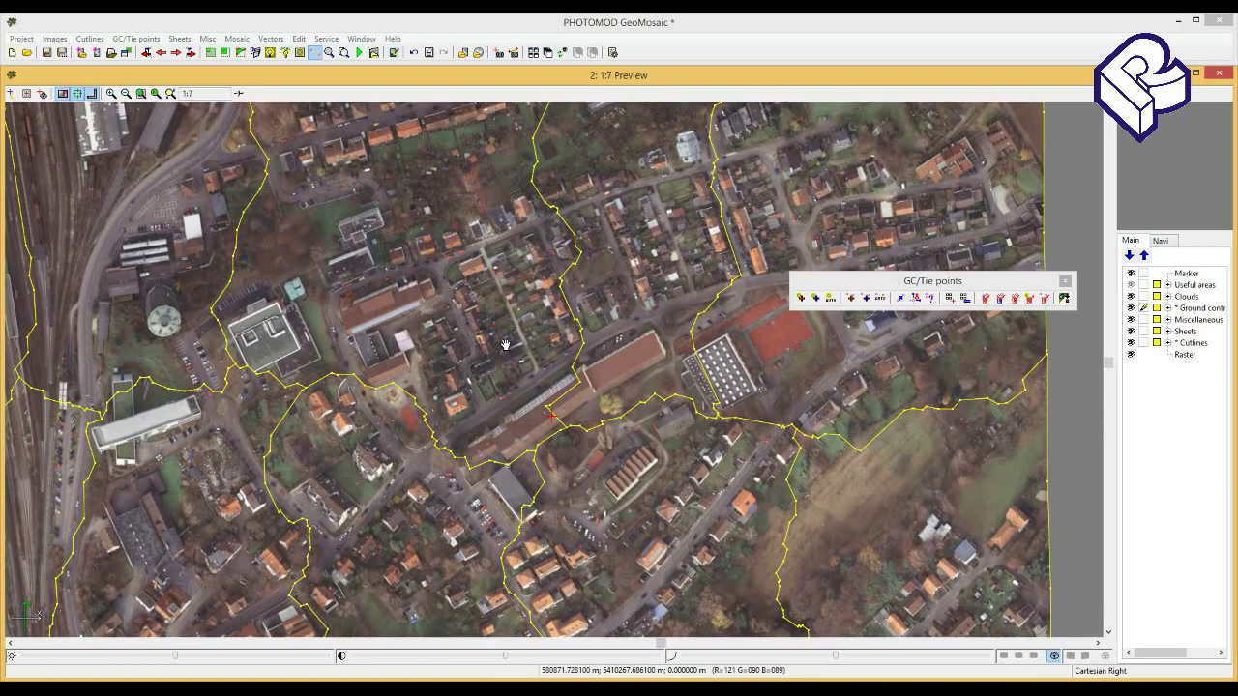
pyautogui.moveTo(524, 284); pyautogui.dragTo(485, 420)
pyautogui.moveTo(468, 301); pyautogui.dragTo(471, 412)
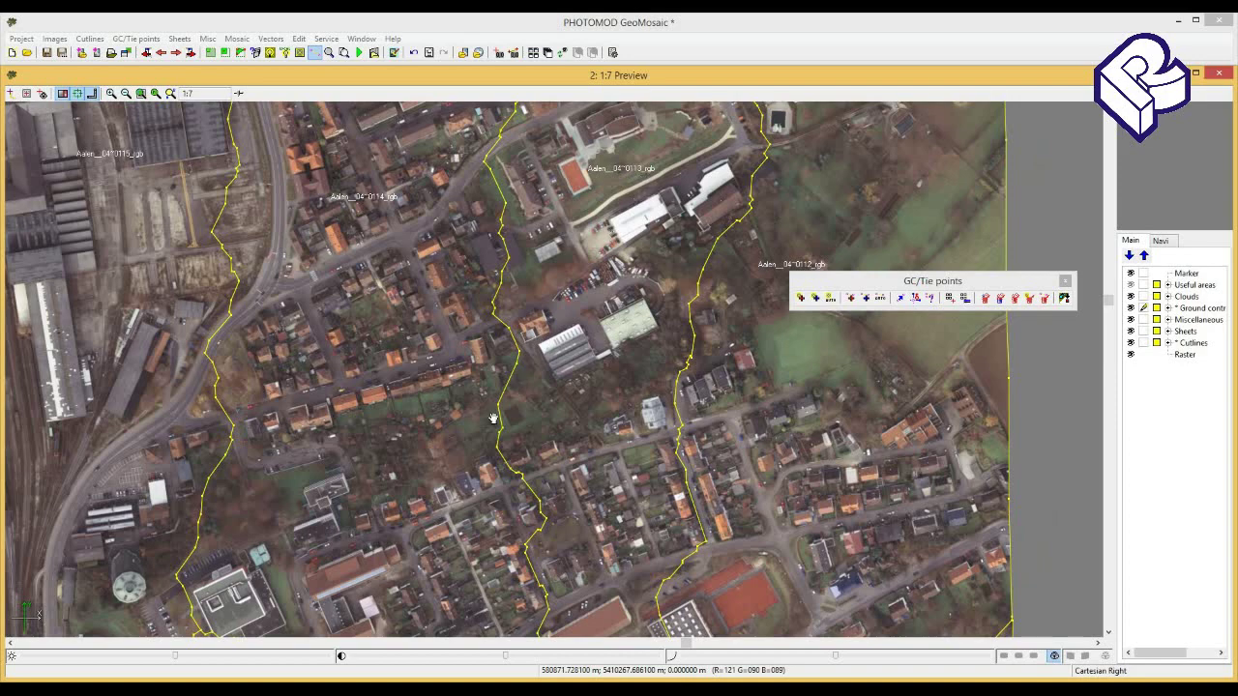
pyautogui.scroll(-5, 491, 452)
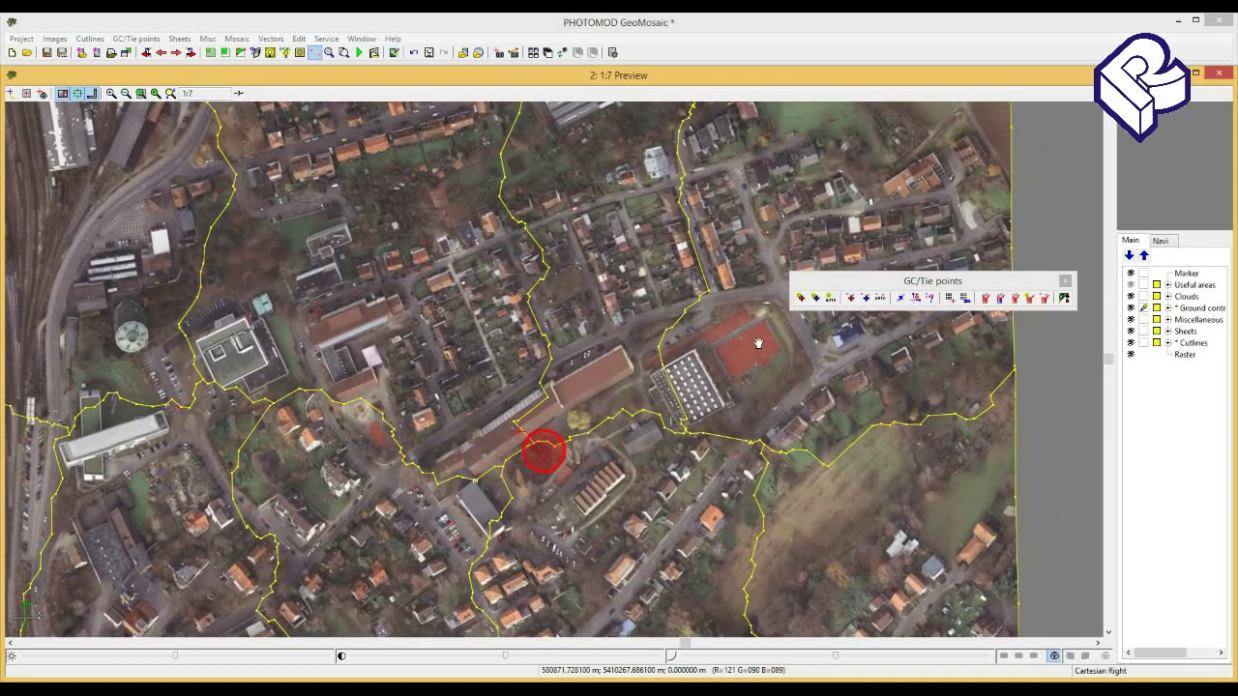
pyautogui.click(931, 290)
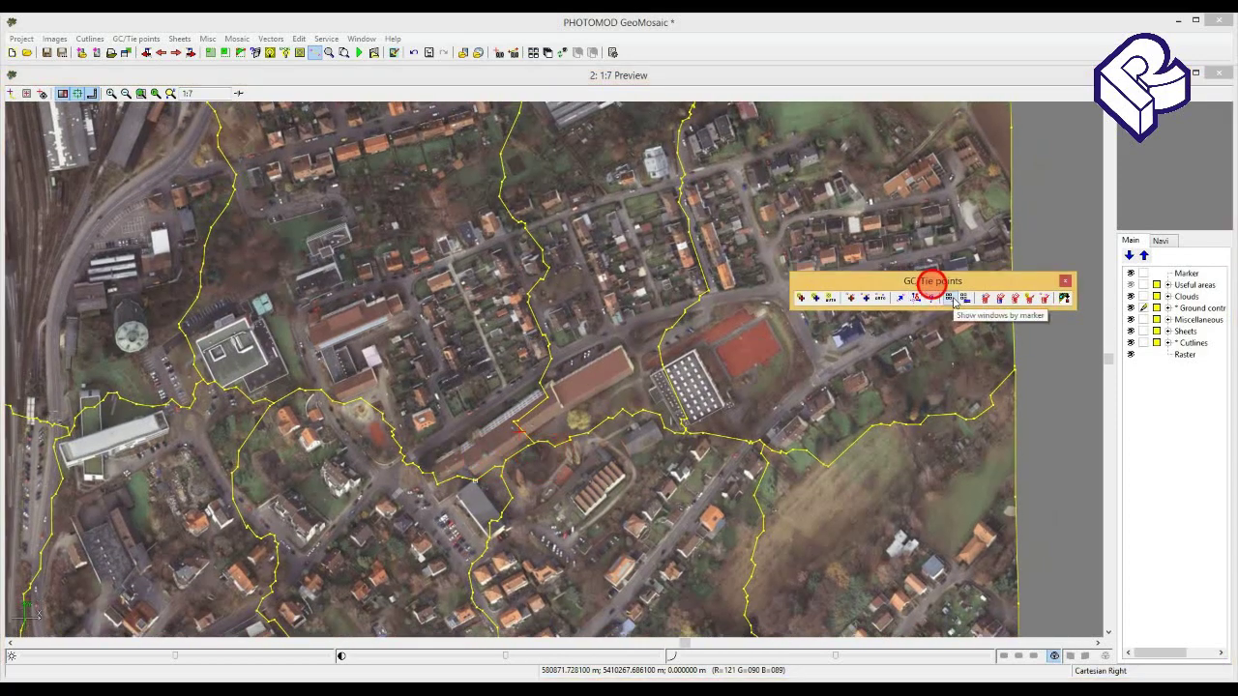
# - Open the source-image windows centred on the roof marker
pyautogui.click(953, 300)
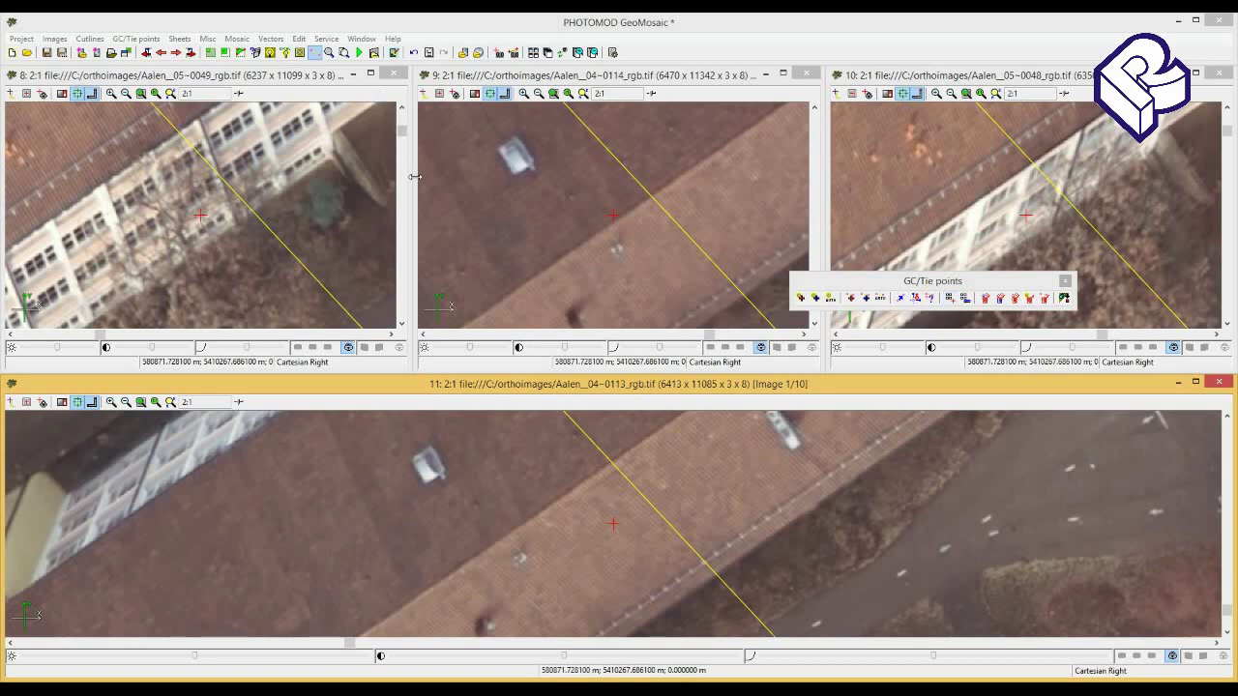
pyautogui.click(813, 281)
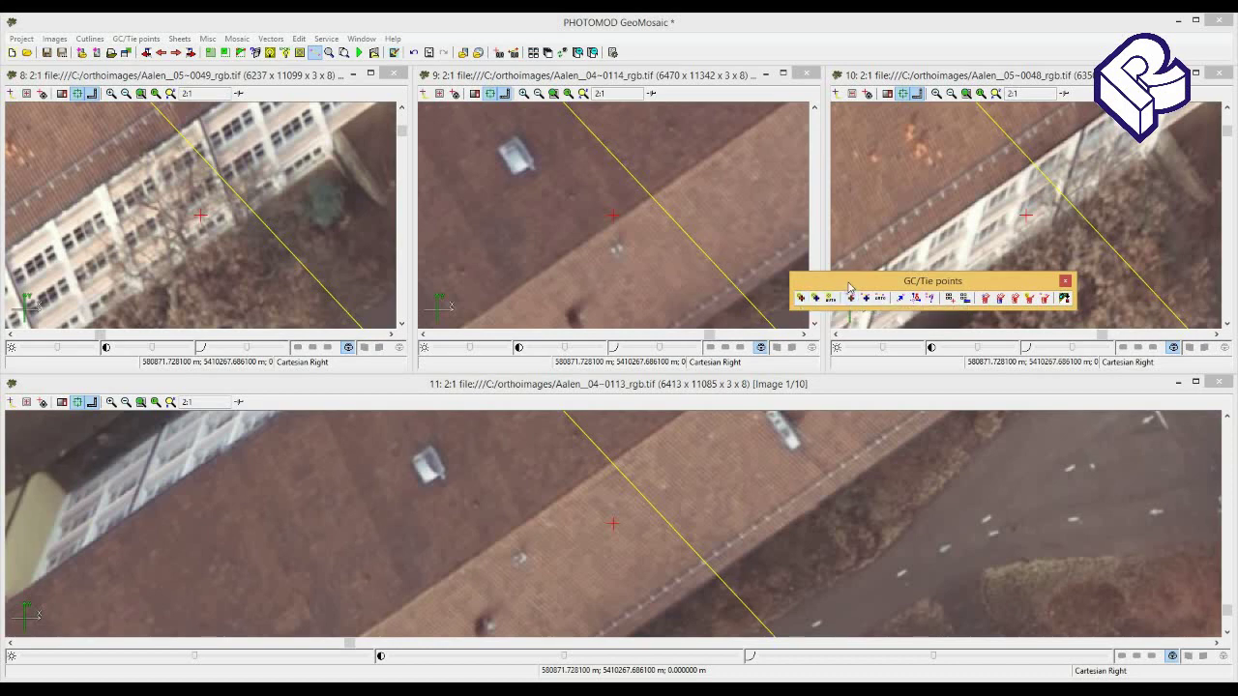
pyautogui.click(848, 285)
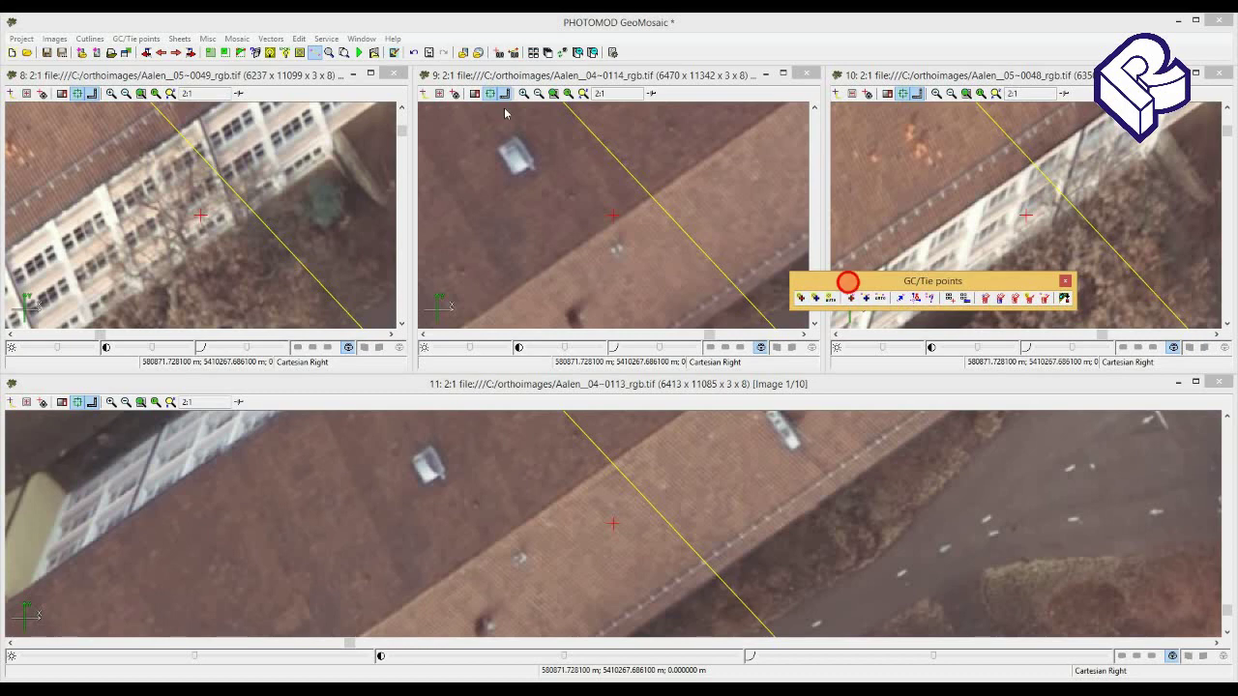
# - Close the 05~0049 and 05~0048 views and widen the 04~0114 view
pyautogui.click(392, 77)
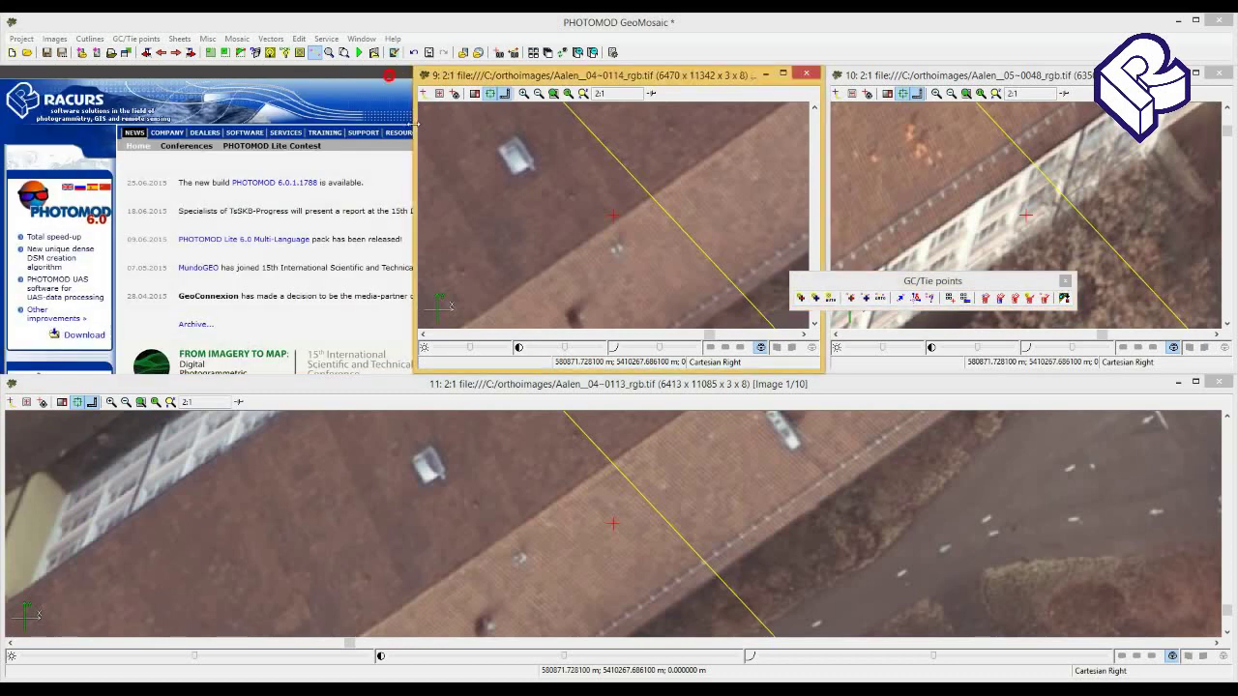
pyautogui.moveTo(416, 193); pyautogui.dragTo(10, 193)
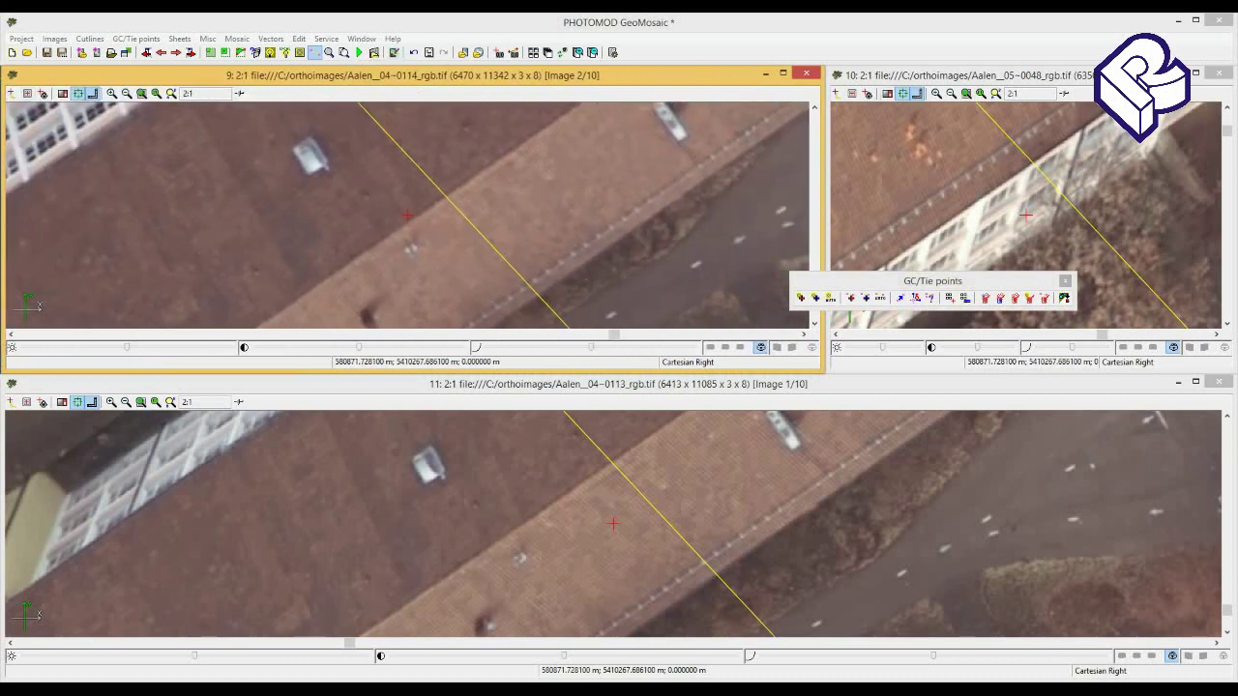
pyautogui.click(1224, 75)
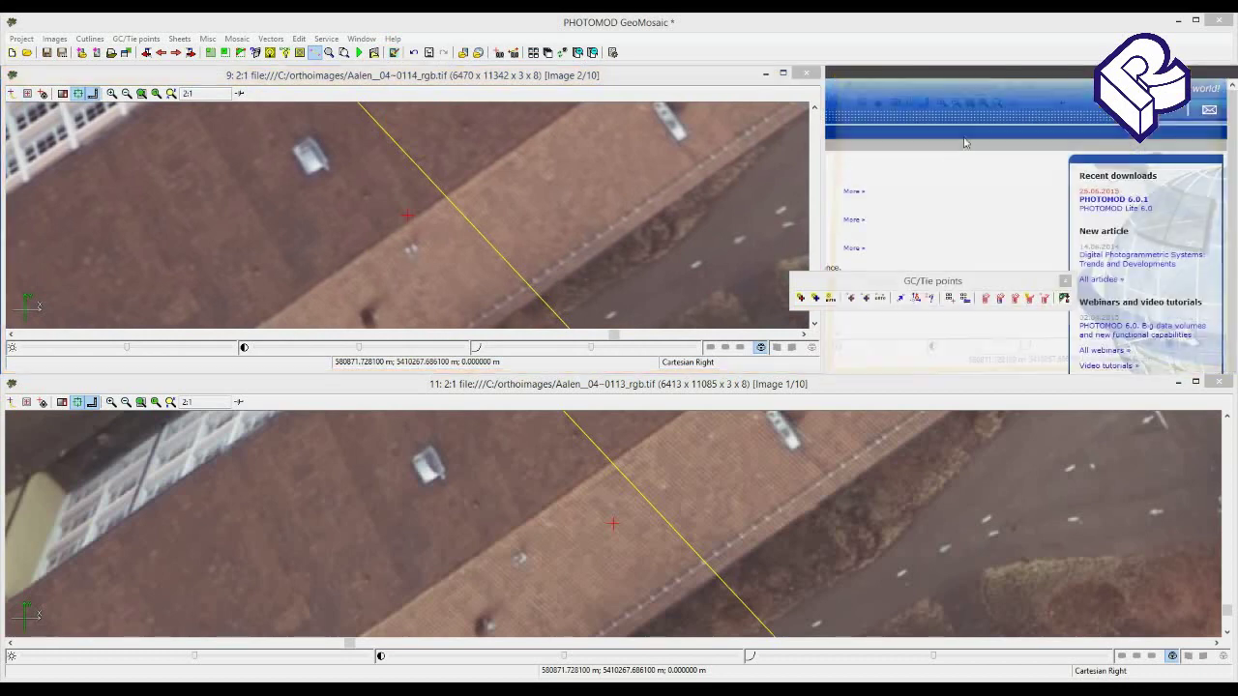
# - Place the marker on the same roof spot in both 04~0114 and 04~0113
pyautogui.moveTo(824, 161); pyautogui.dragTo(1234, 161)
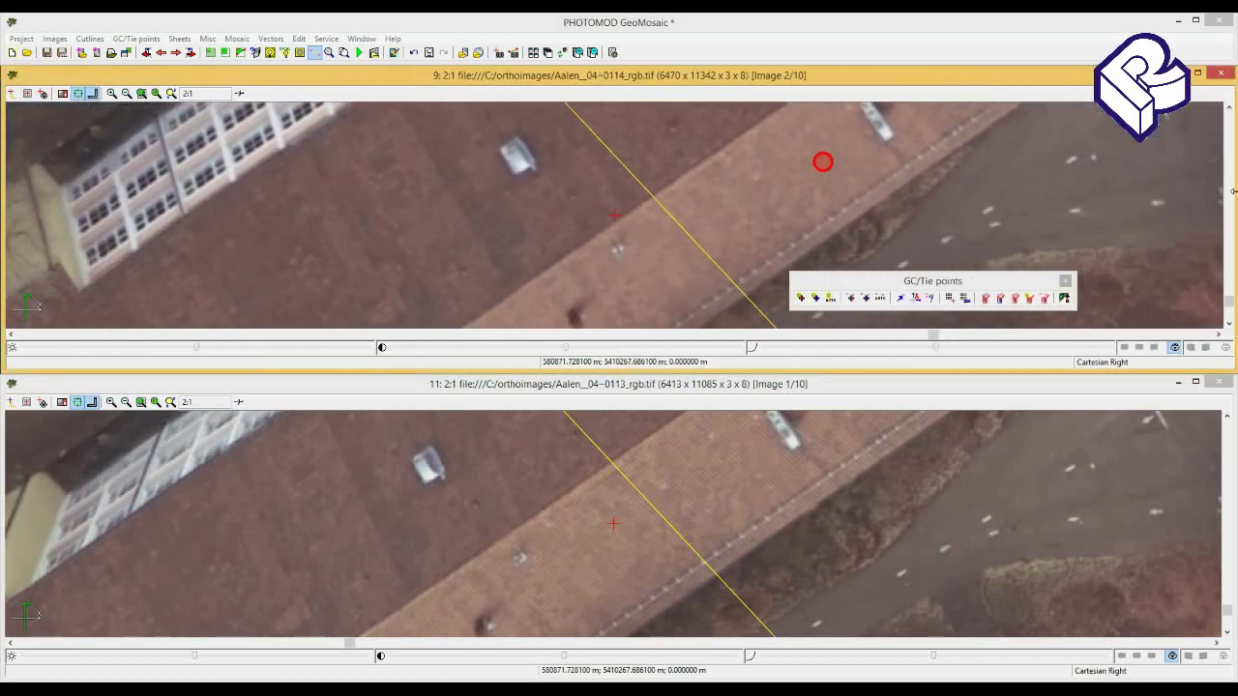
pyautogui.moveTo(584, 244); pyautogui.dragTo(542, 227)
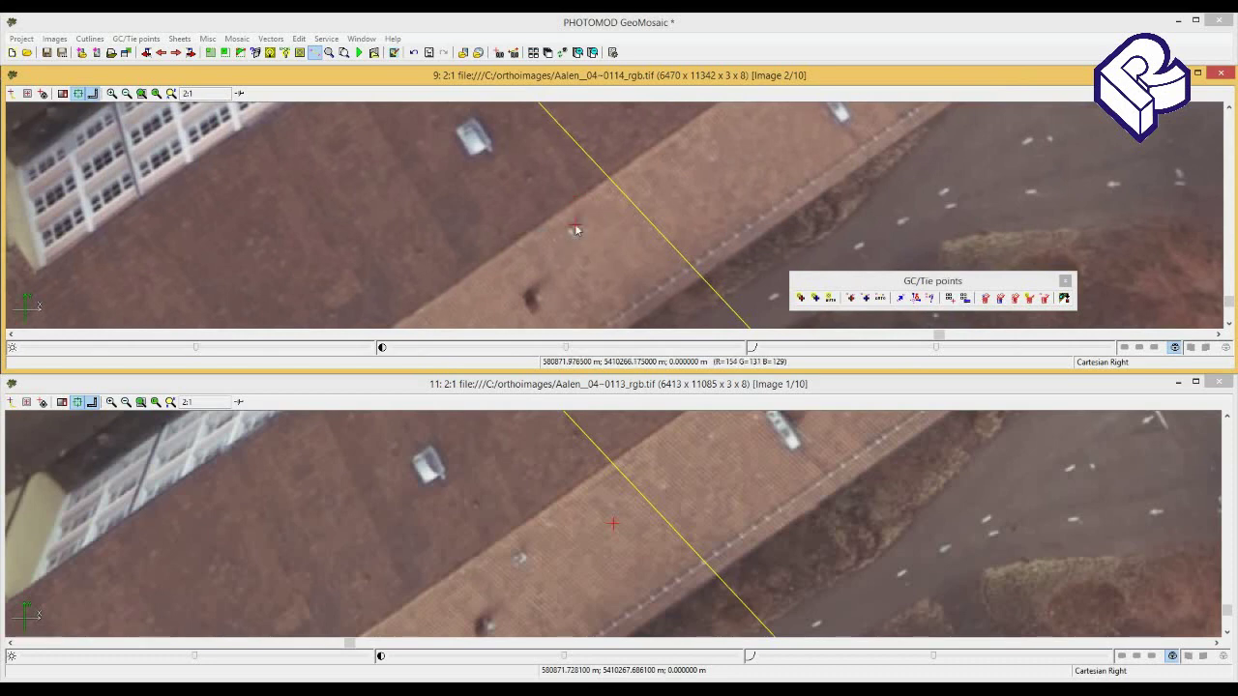
pyautogui.click(575, 227)
pyautogui.click(521, 555)
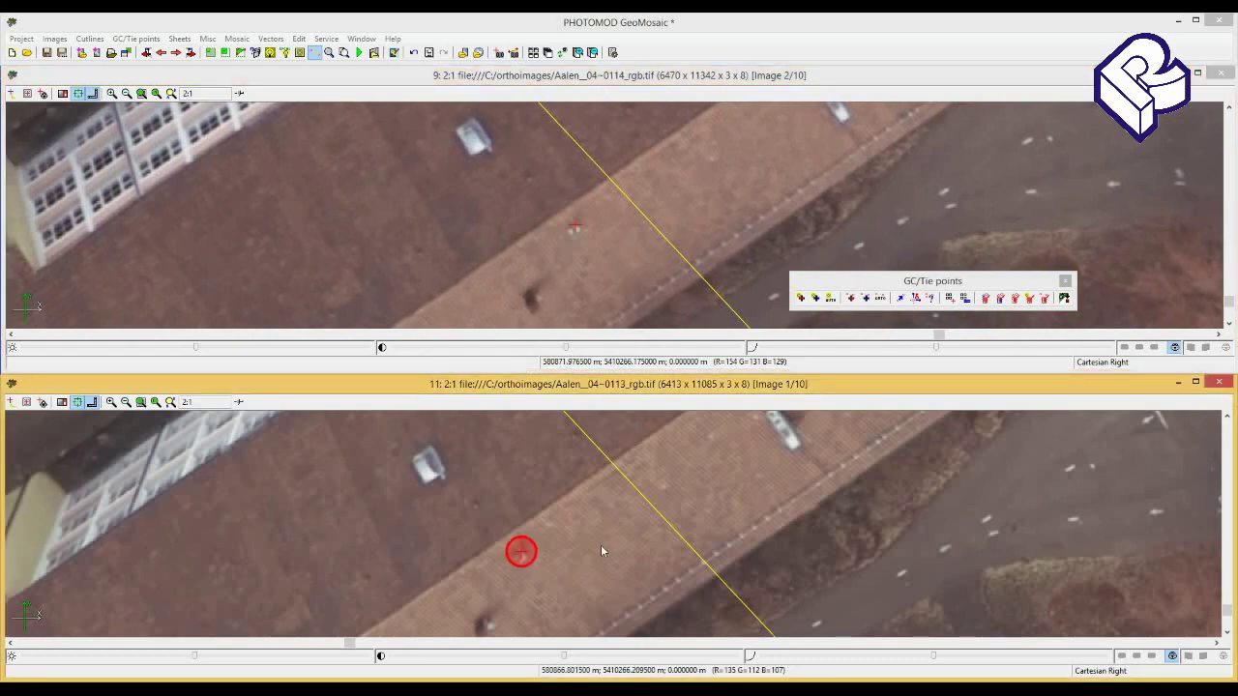
pyautogui.moveTo(601, 514); pyautogui.dragTo(639, 536)
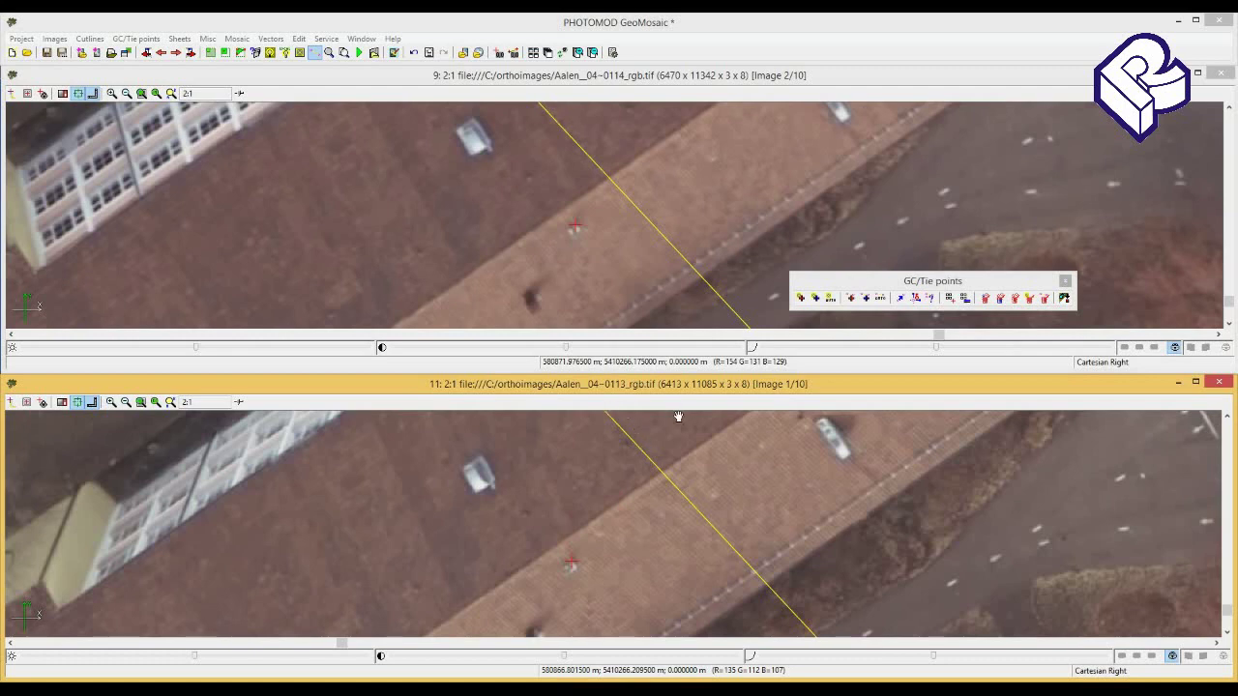
# - Add tie point tie_0 without correlation and close the image windows
pyautogui.click(890, 282)
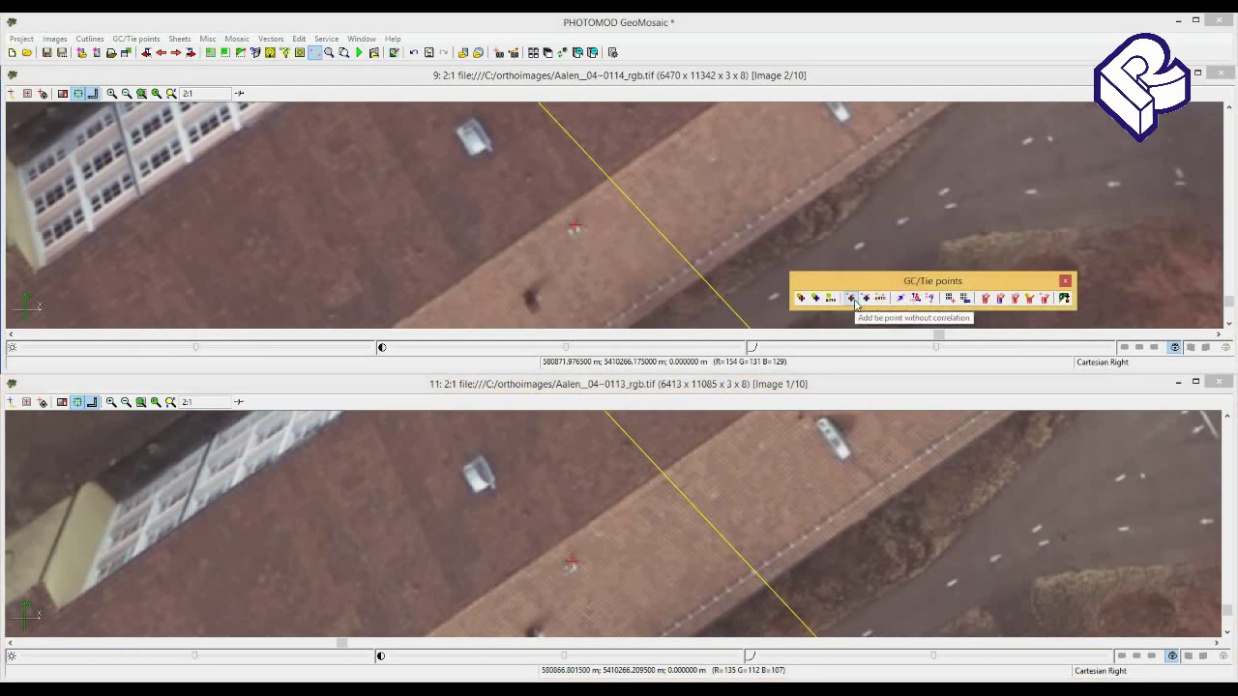
pyautogui.click(851, 299)
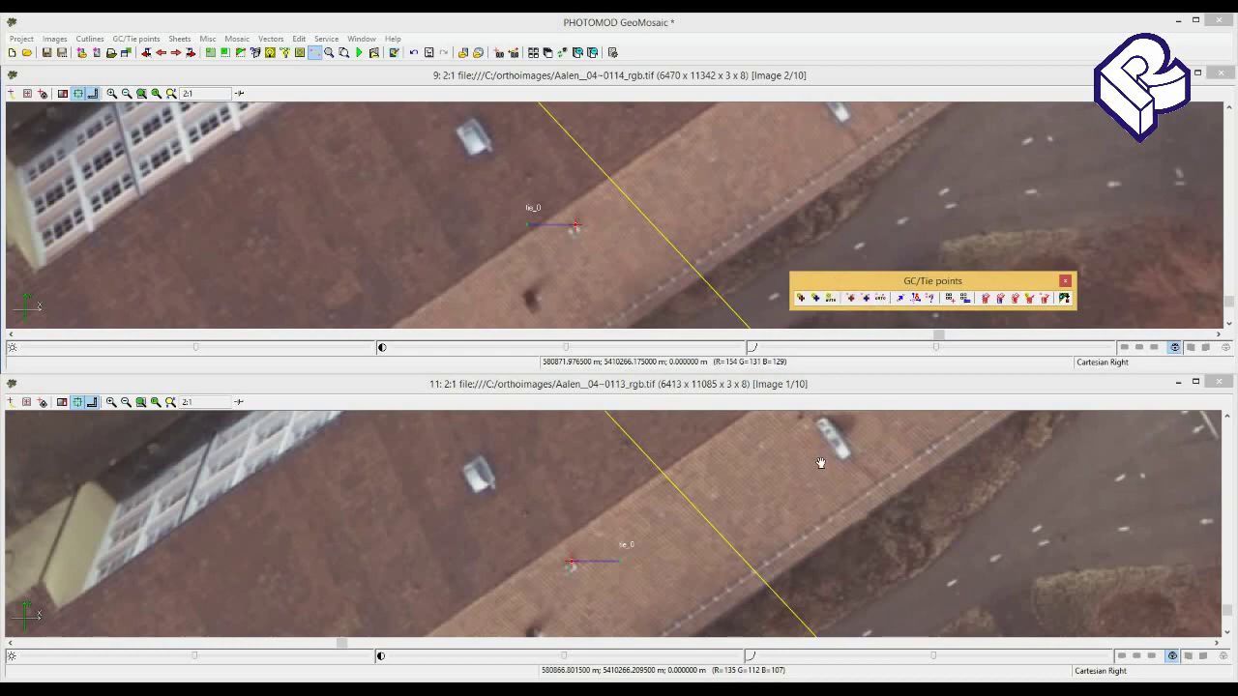
pyautogui.click(1064, 298)
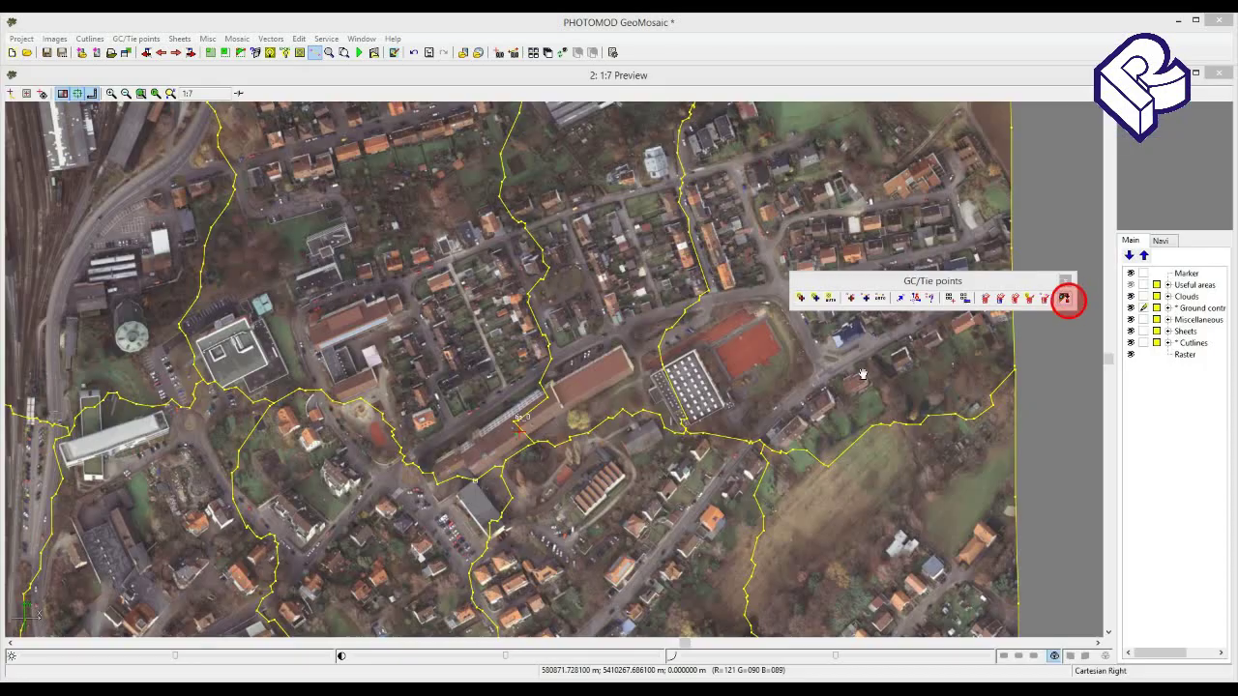
pyautogui.click(523, 443)
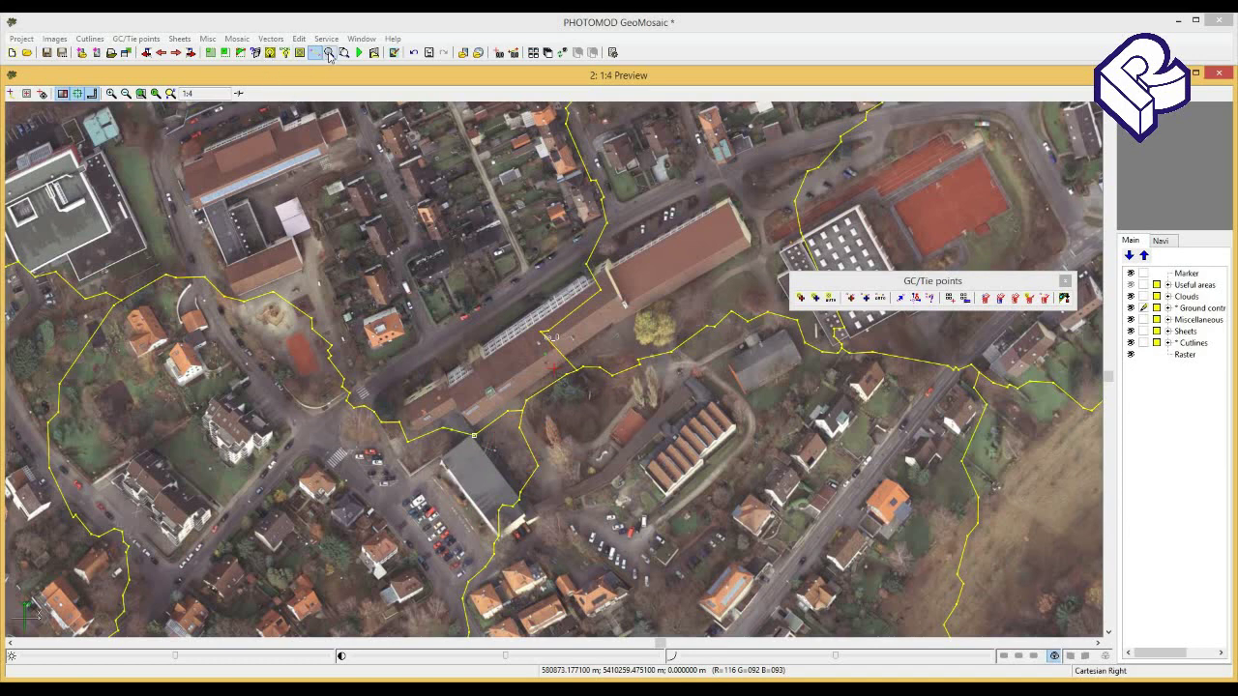
pyautogui.click(330, 54)
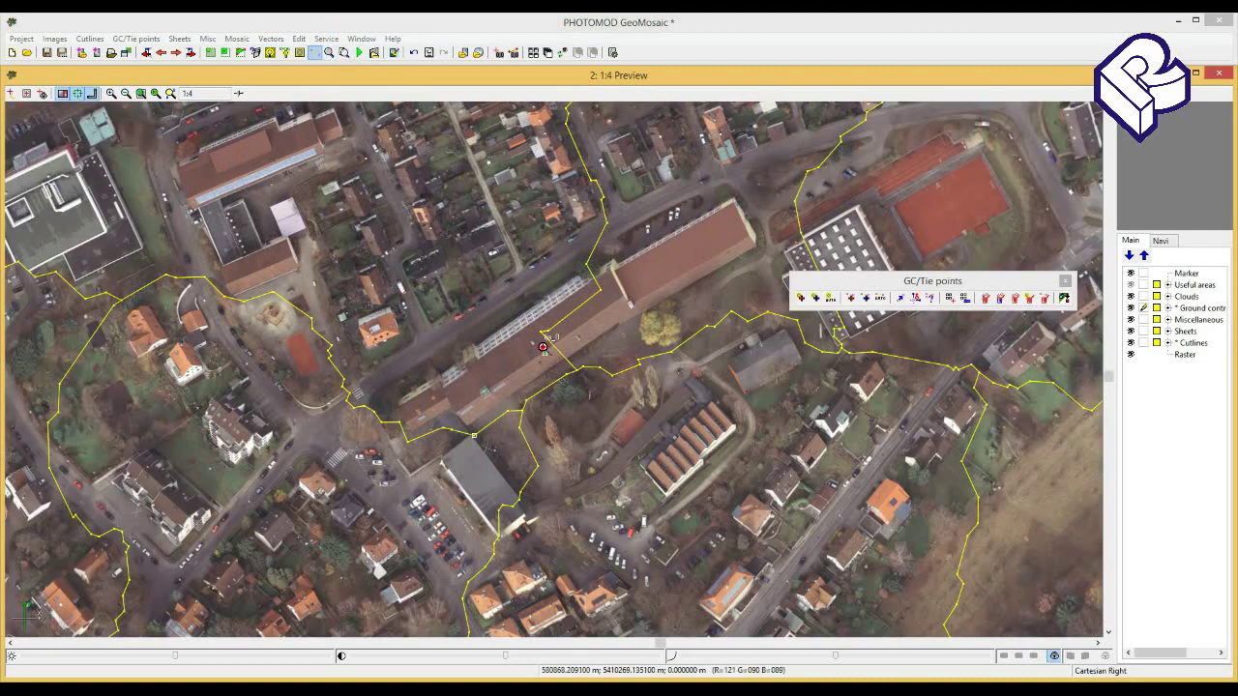
pyautogui.click(543, 347)
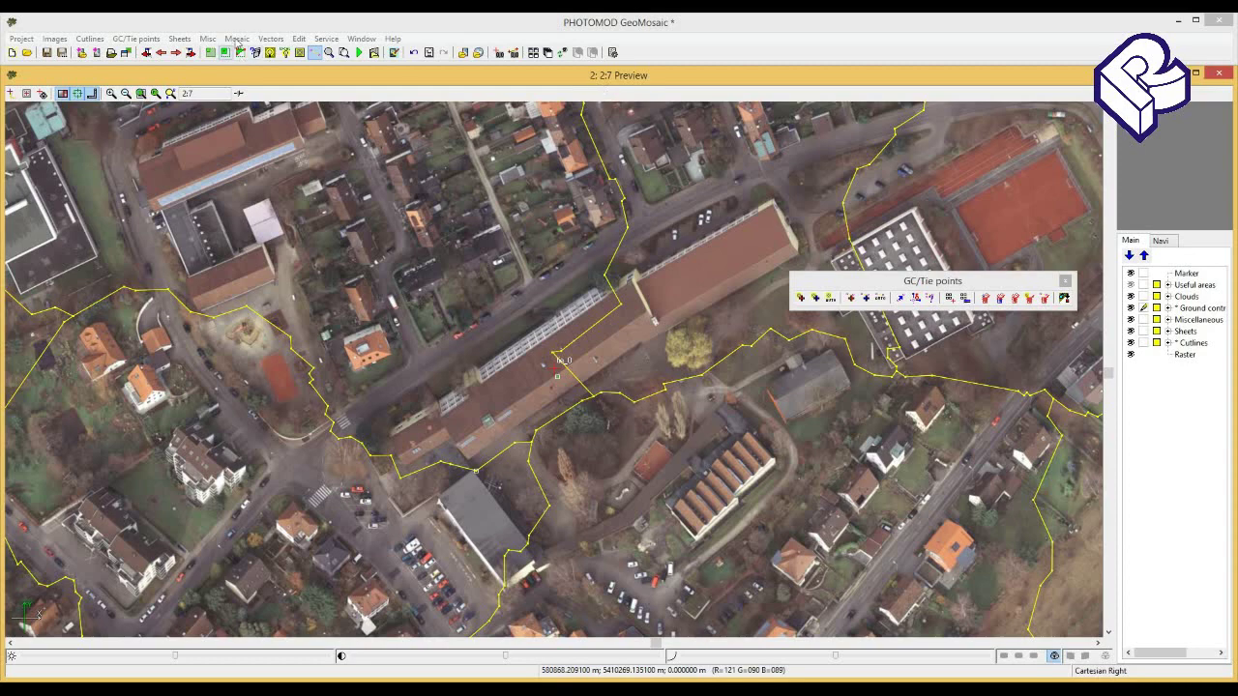
# - Create standard 1:2 000 orthomap sheet frames in WGS 84 / UTM zone 32N and accept the sheet parameters
pyautogui.click(183, 39)
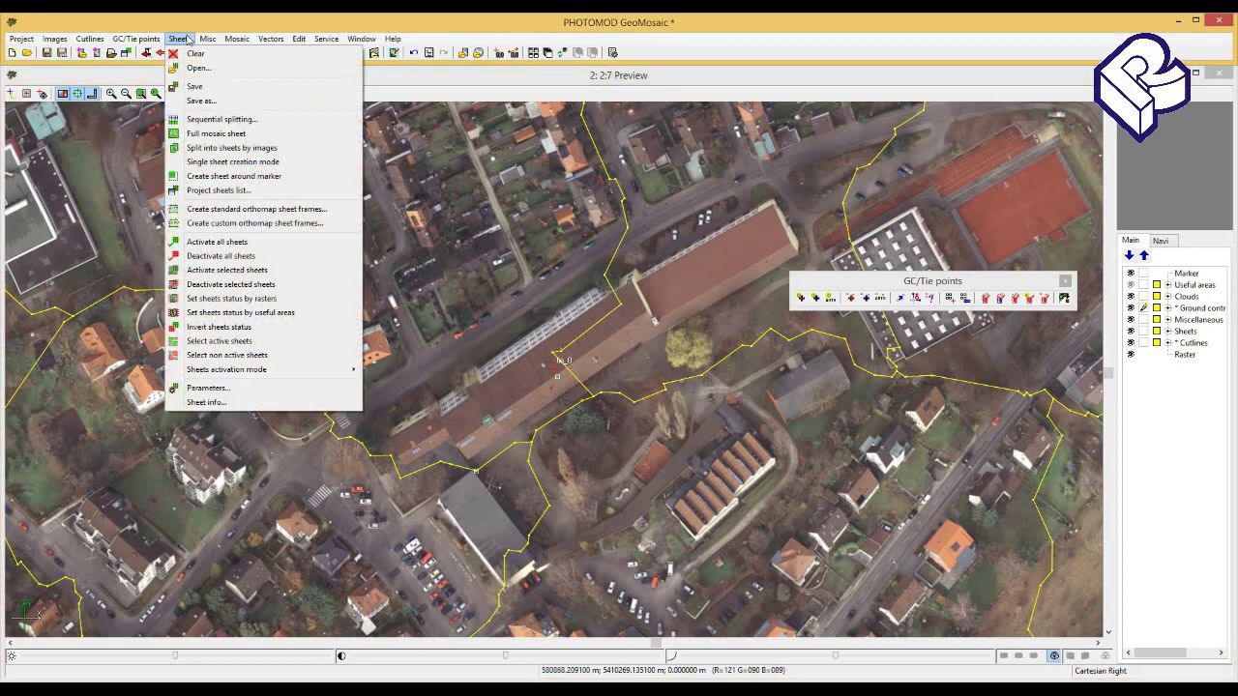
pyautogui.click(233, 214)
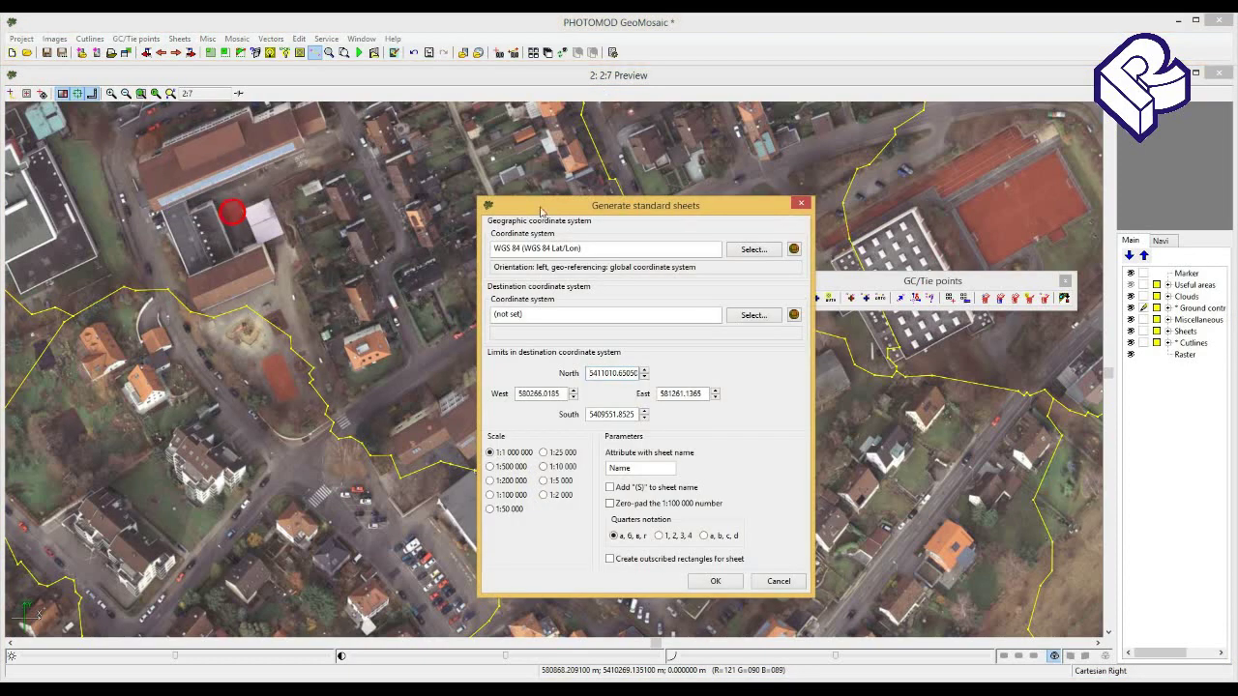
pyautogui.moveTo(539, 209); pyautogui.dragTo(493, 172)
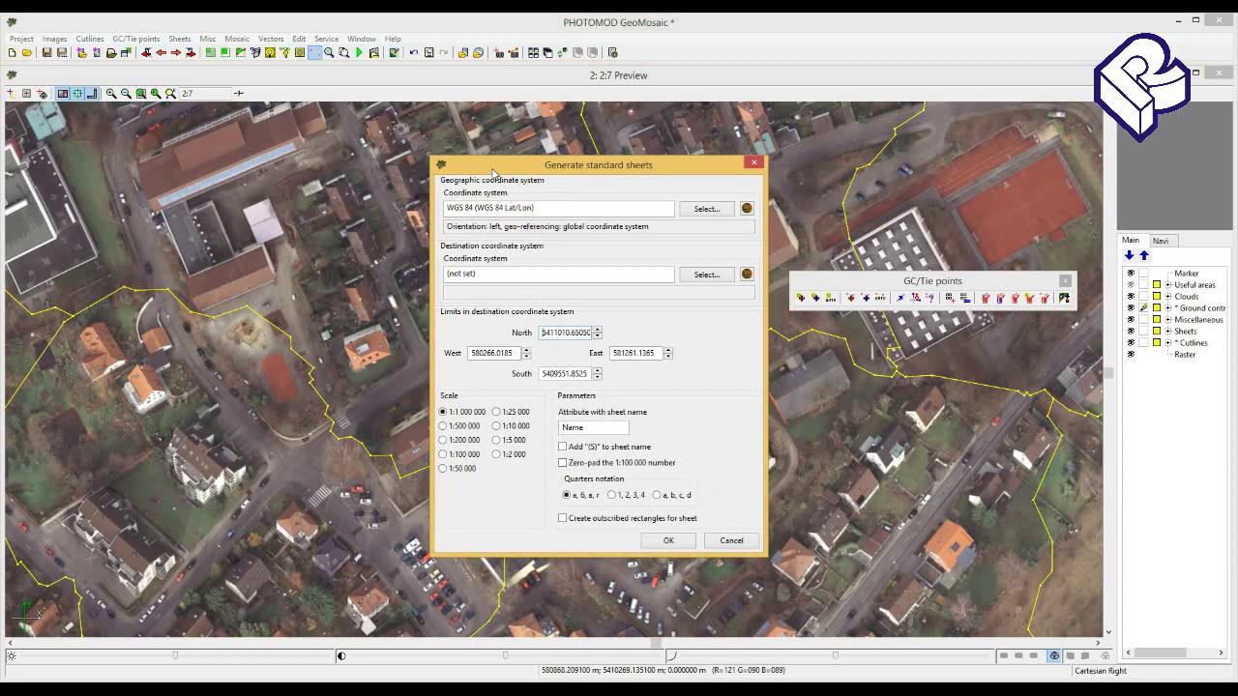
pyautogui.click(682, 277)
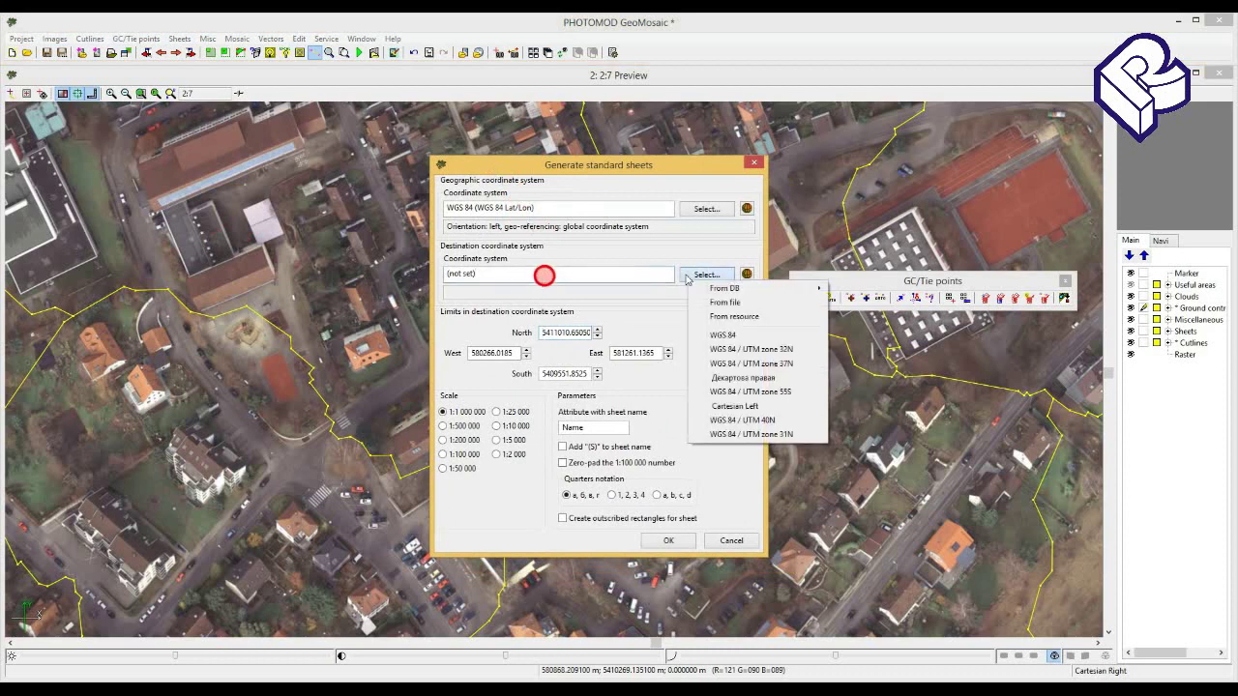
pyautogui.click(760, 352)
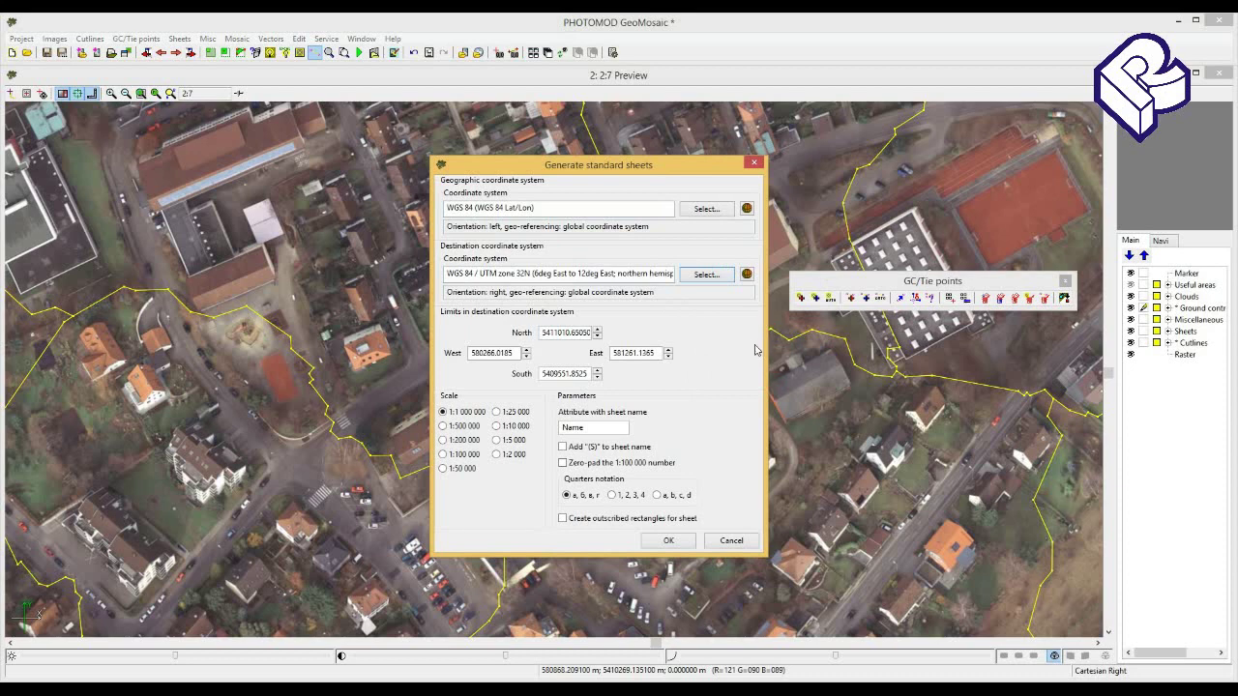
pyautogui.click(495, 454)
pyautogui.click(672, 541)
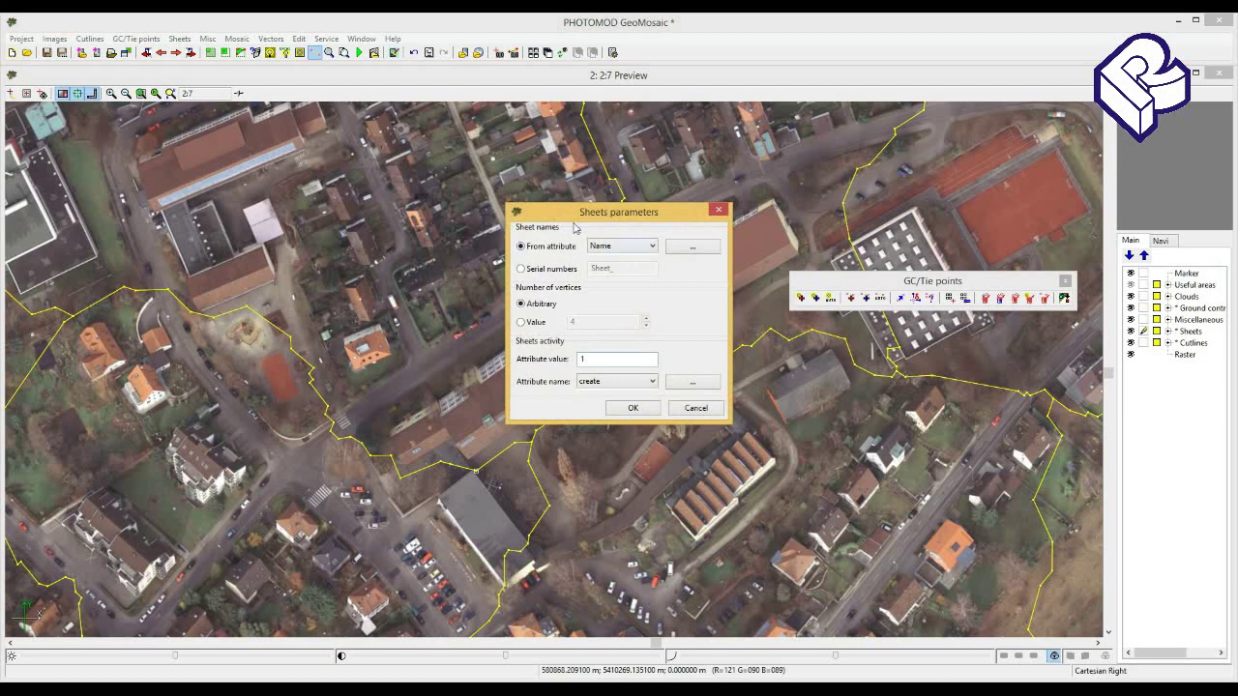
pyautogui.moveTo(573, 218)
pyautogui.mouseDown()
pyautogui.moveTo(518, 211)
pyautogui.moveTo(522, 224)
pyautogui.mouseUp()
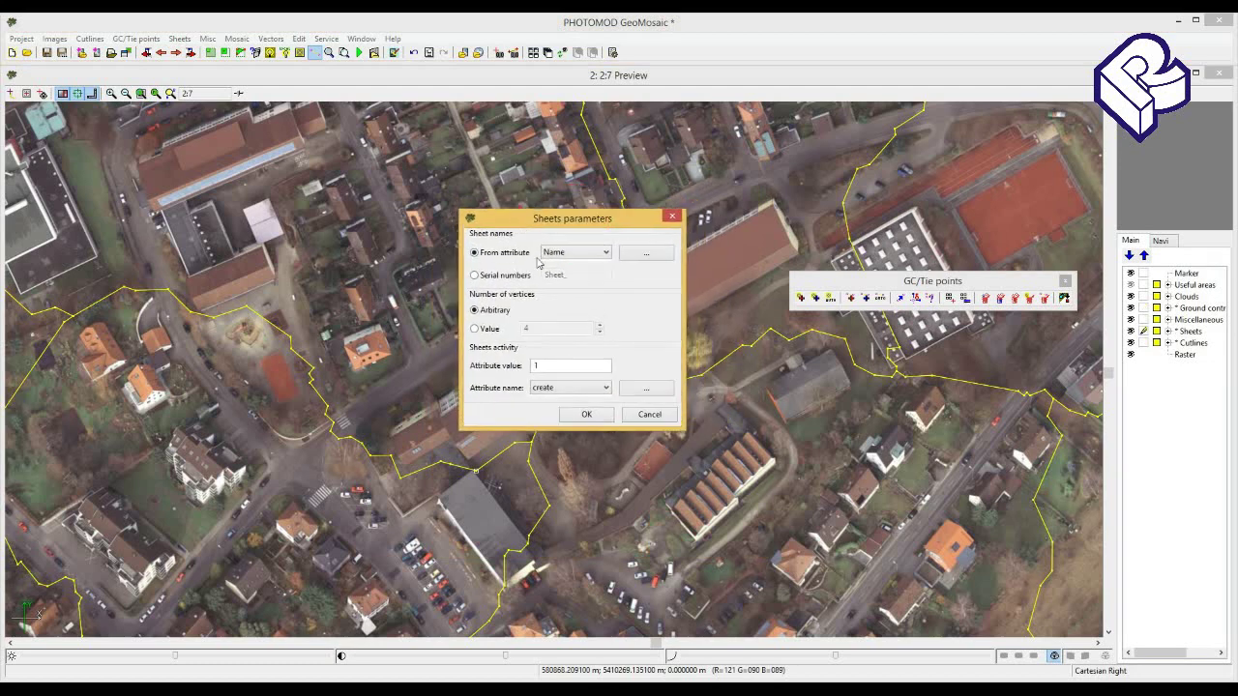
pyautogui.click(586, 414)
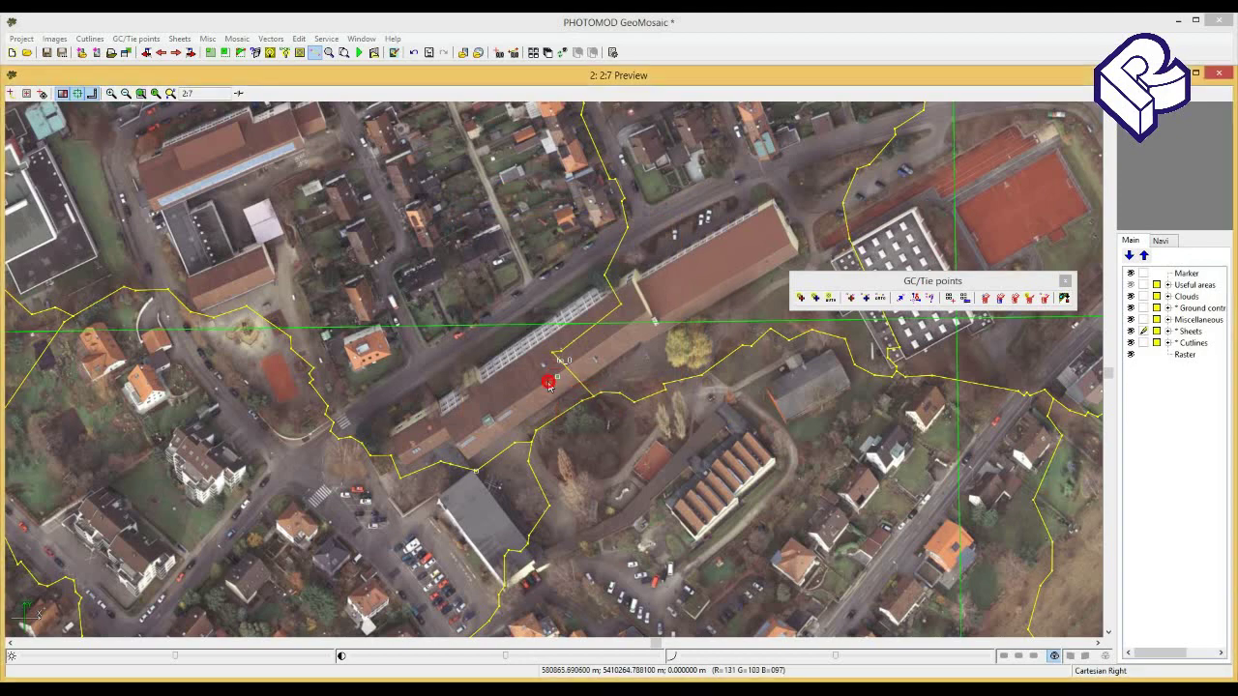
pyautogui.click(547, 381)
pyautogui.scroll(-3, 547, 381)
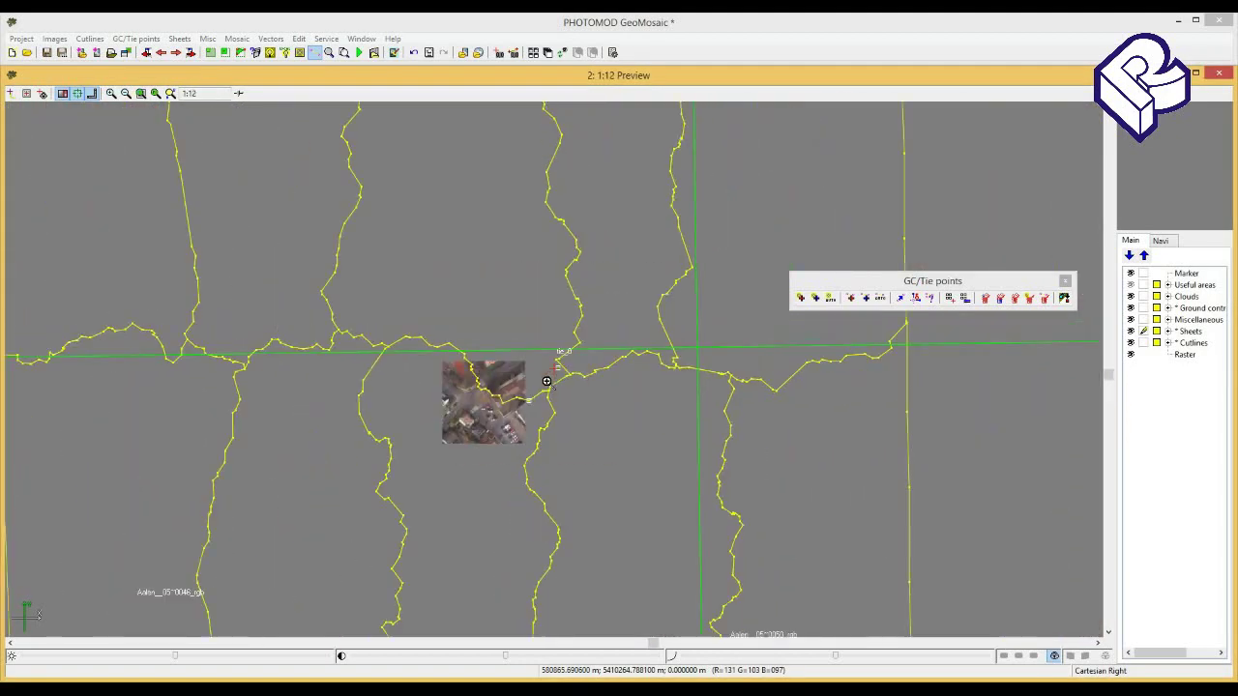
pyautogui.moveTo(575, 262); pyautogui.dragTo(490, 368)
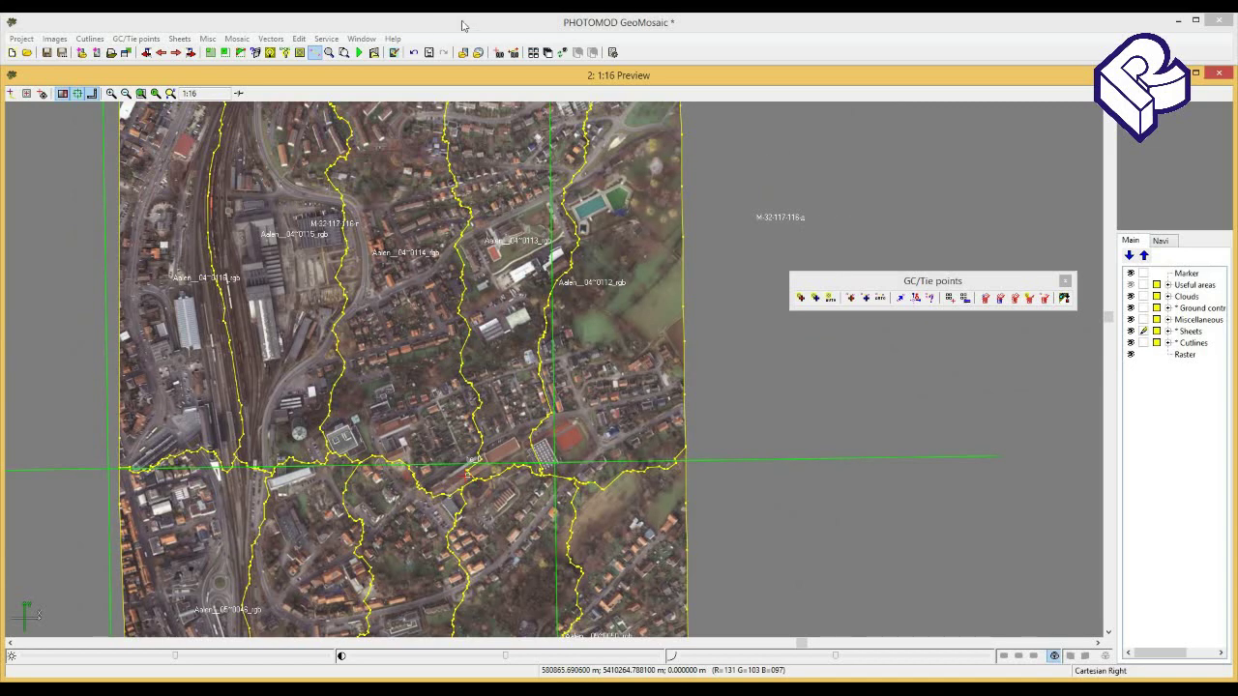
pyautogui.click(362, 39)
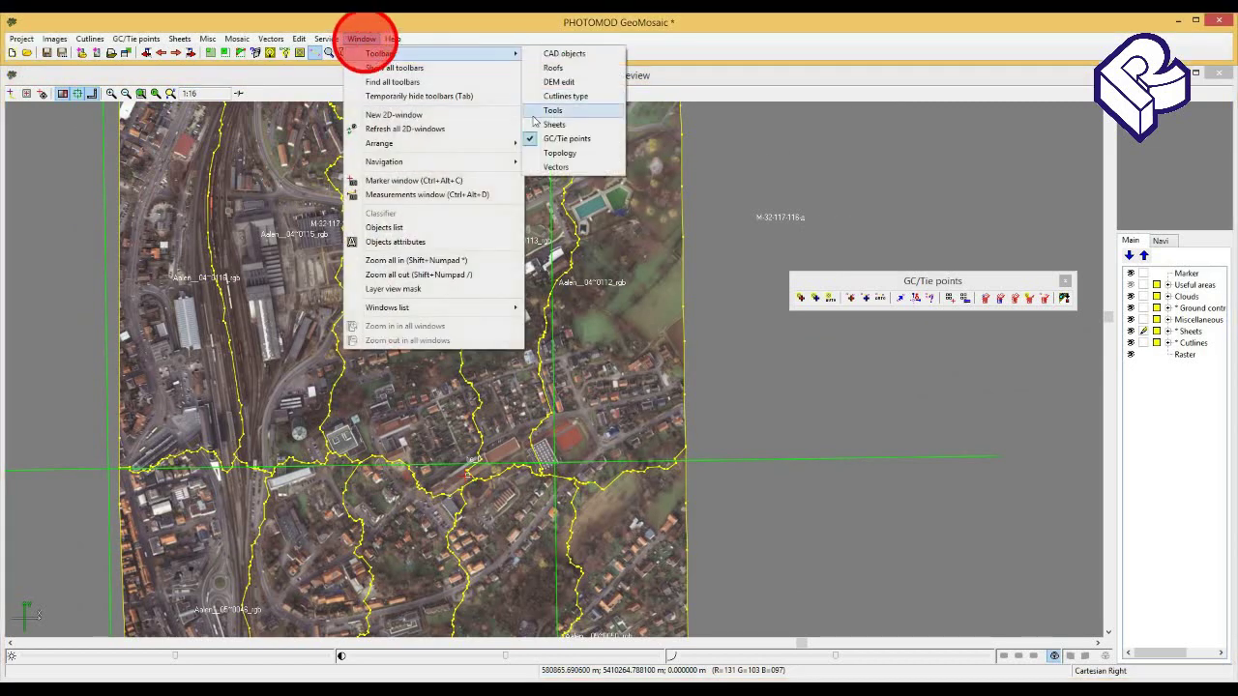
pyautogui.click(561, 134)
pyautogui.moveTo(785, 180); pyautogui.dragTo(827, 194)
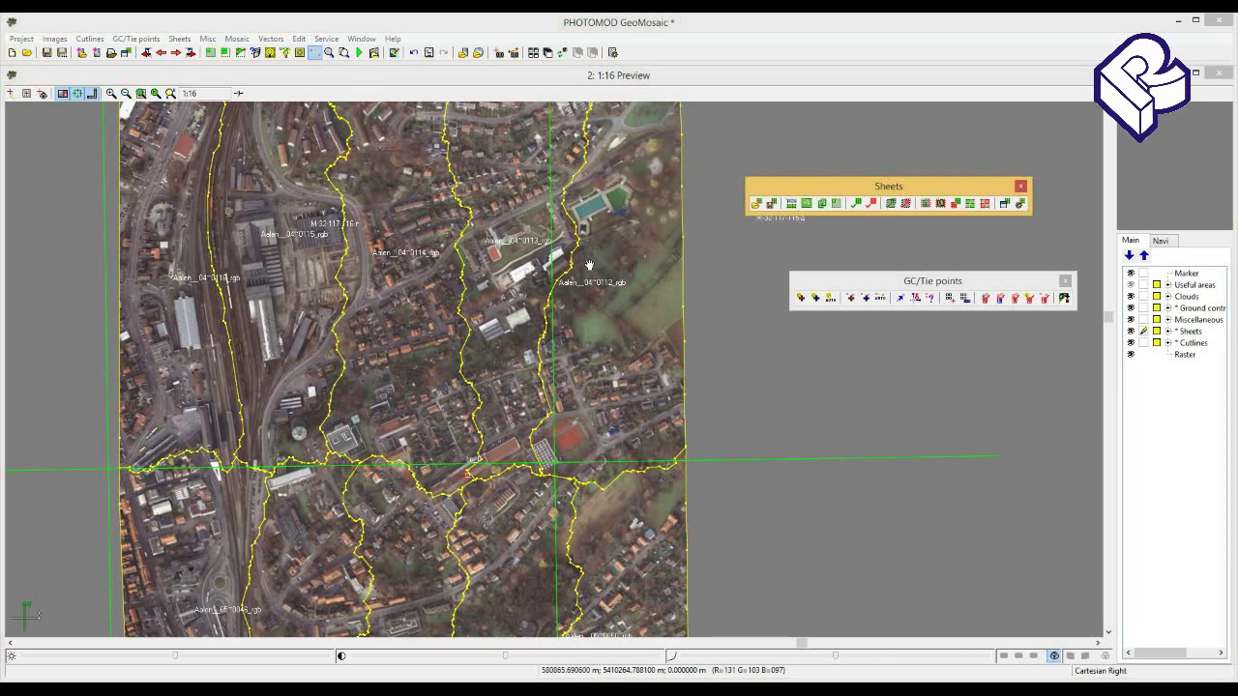
pyautogui.moveTo(771, 193); pyautogui.dragTo(725, 187)
pyautogui.click(804, 187)
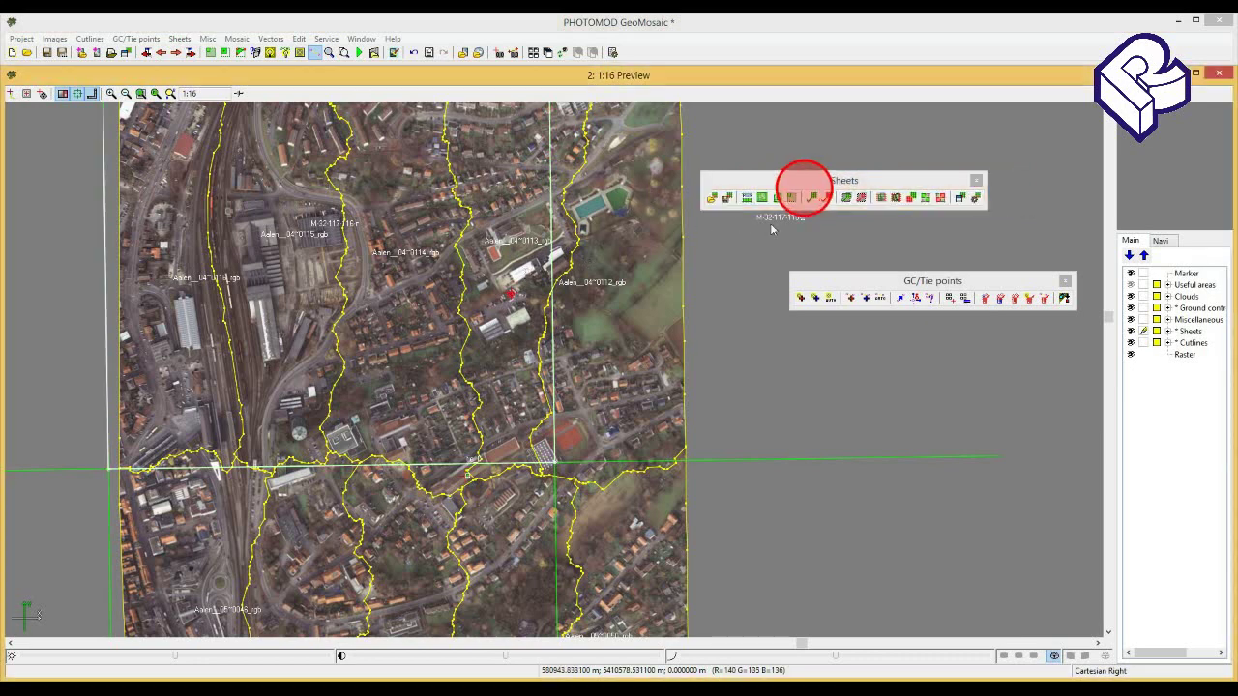
pyautogui.click(821, 183)
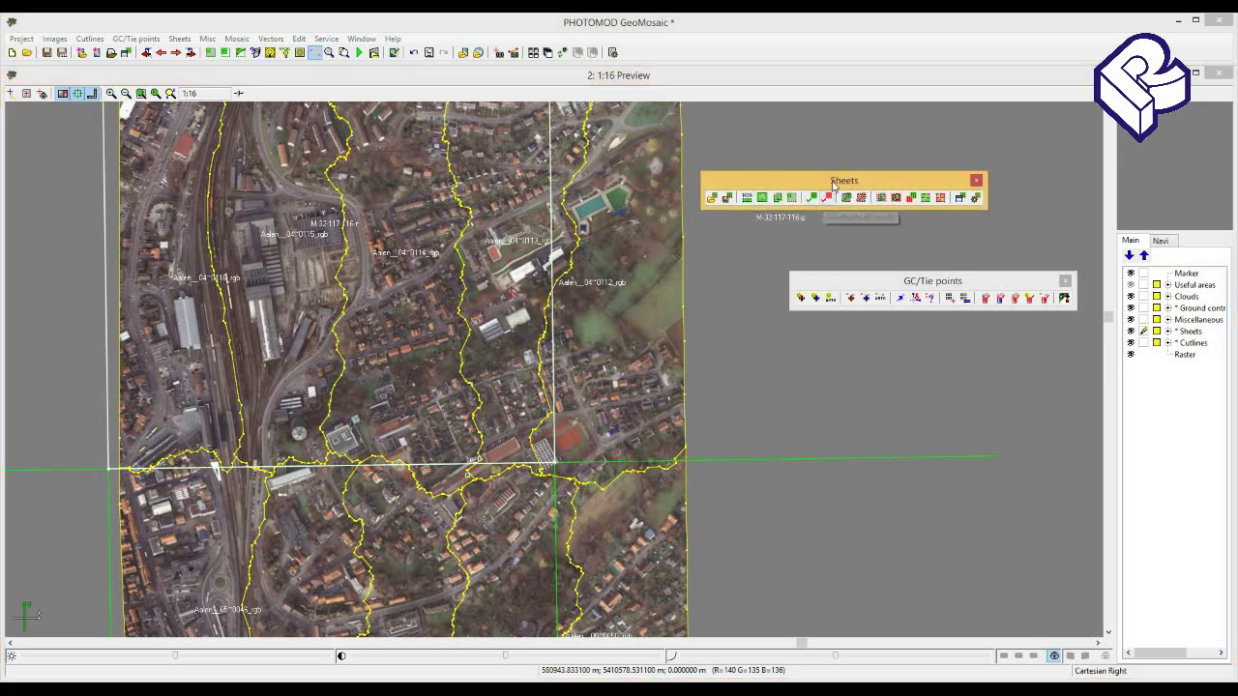
pyautogui.click(828, 199)
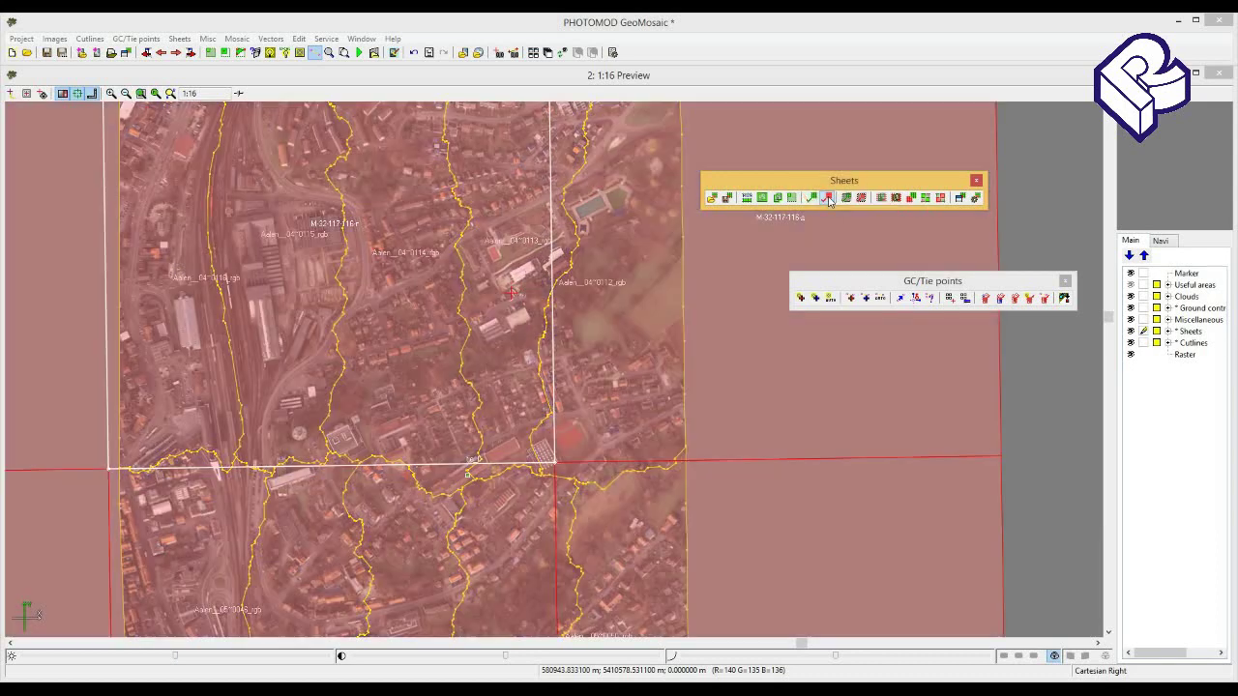
pyautogui.click(828, 199)
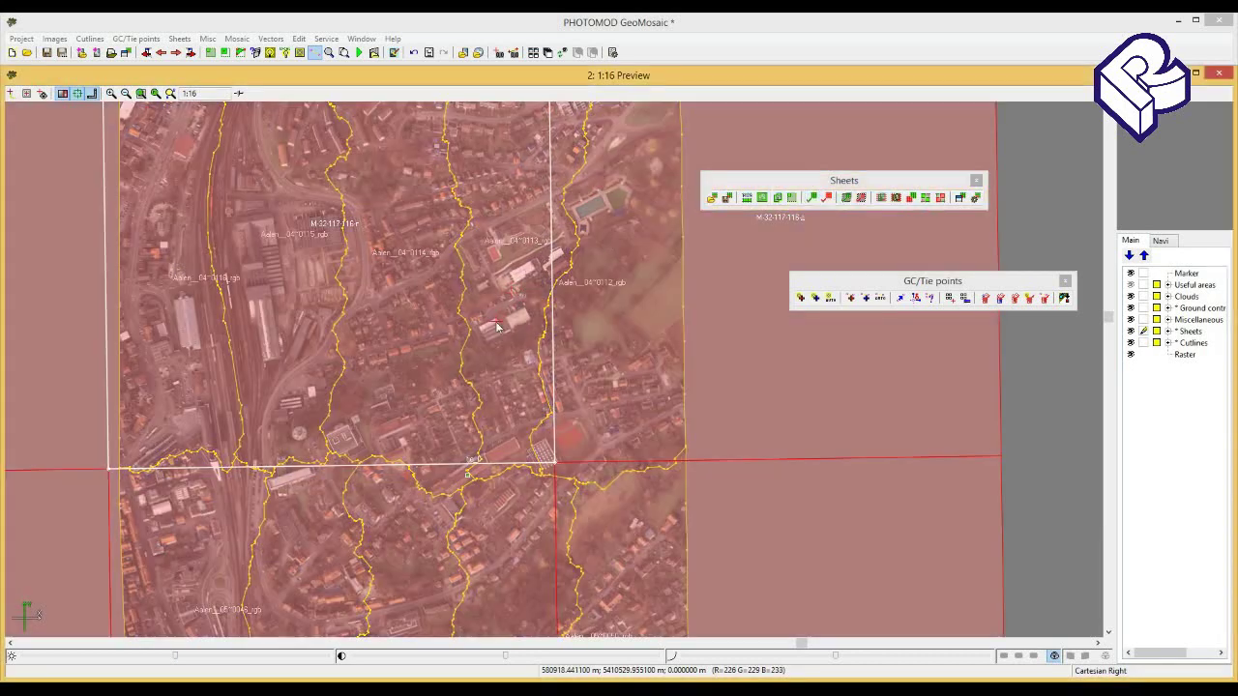
pyautogui.click(497, 325)
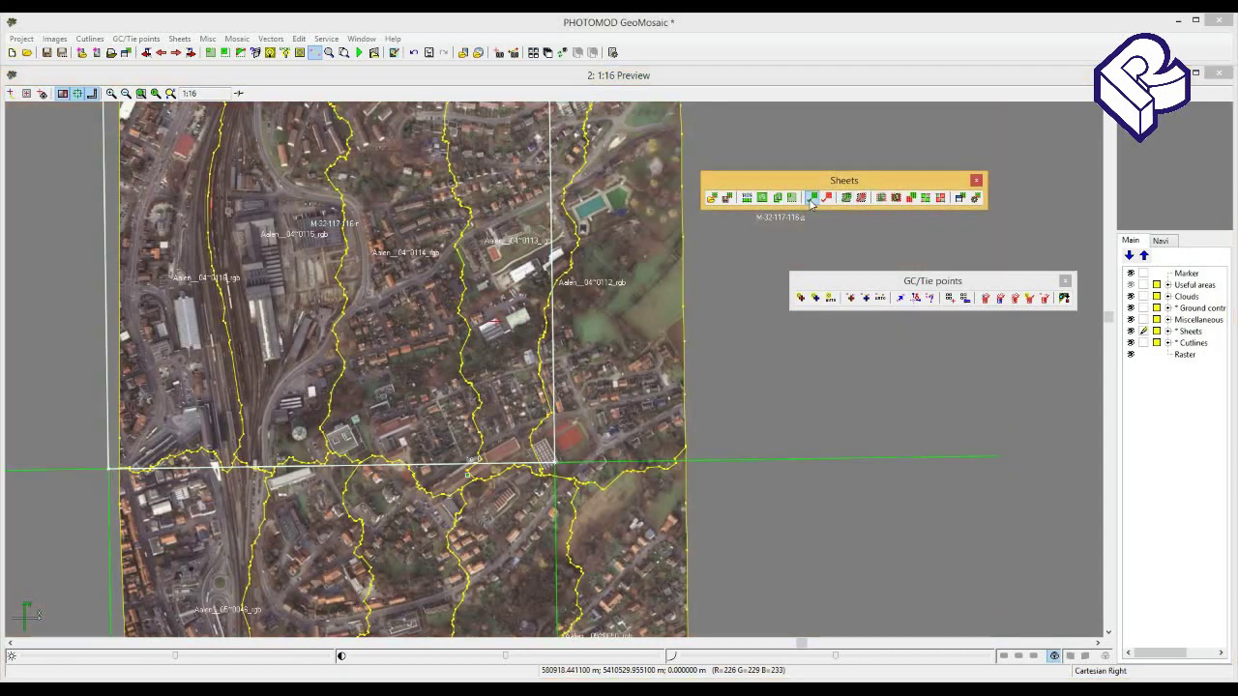
pyautogui.click(811, 199)
pyautogui.click(516, 270)
pyautogui.click(857, 197)
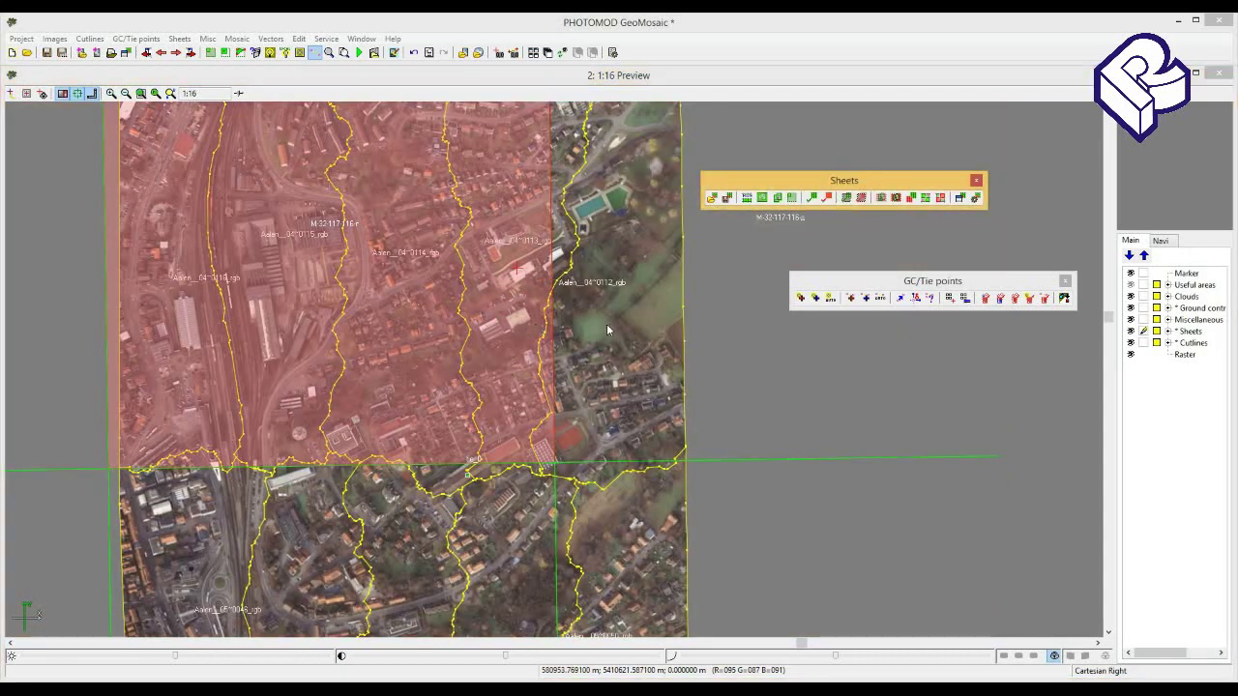
pyautogui.click(604, 324)
pyautogui.click(899, 180)
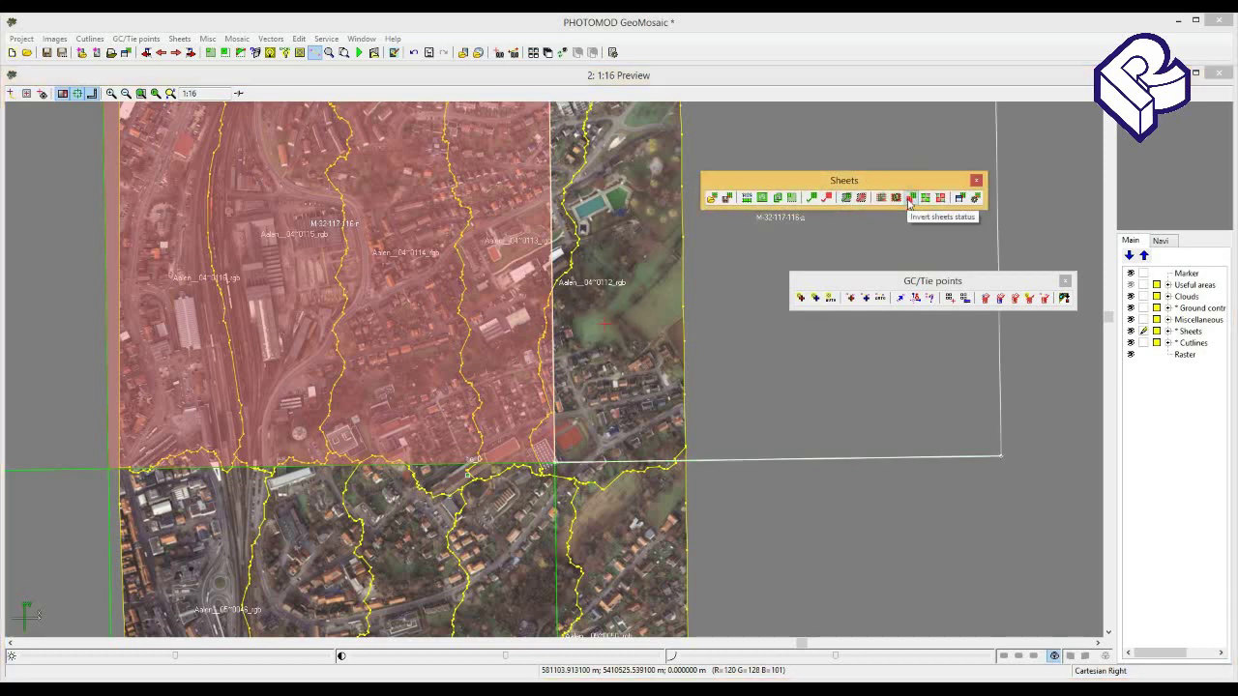
pyautogui.click(909, 199)
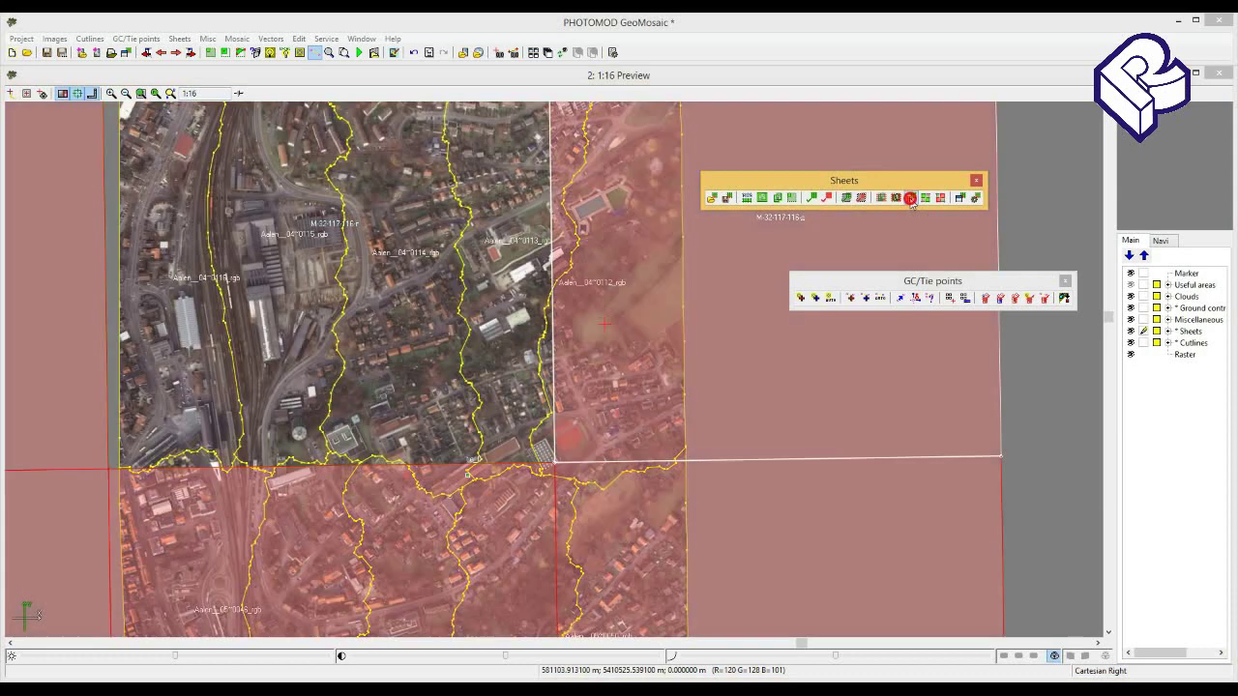
pyautogui.click(440, 303)
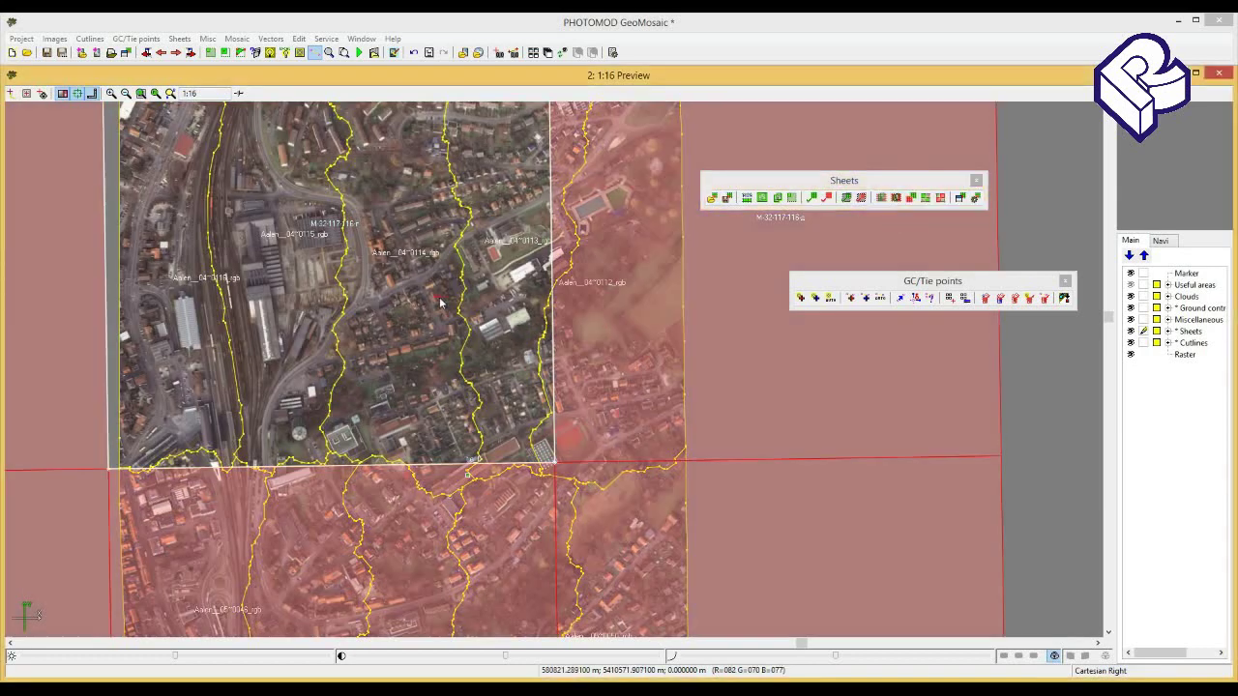
pyautogui.click(814, 198)
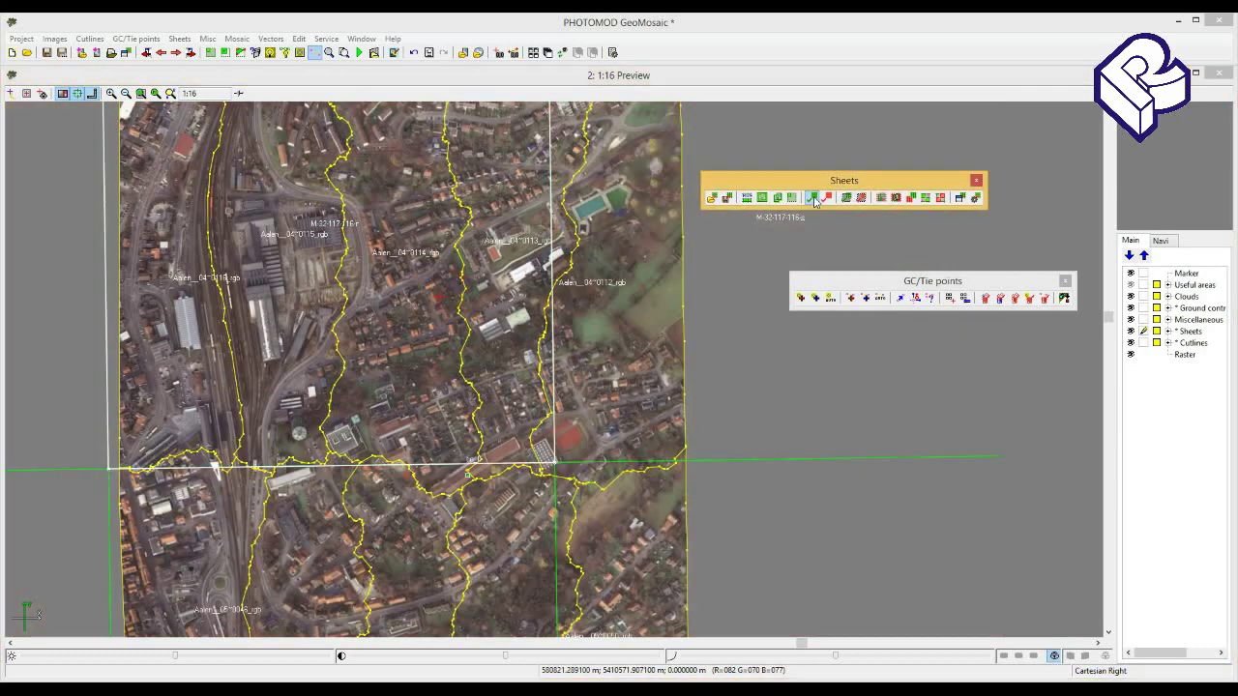
pyautogui.scroll(-3, 557, 353)
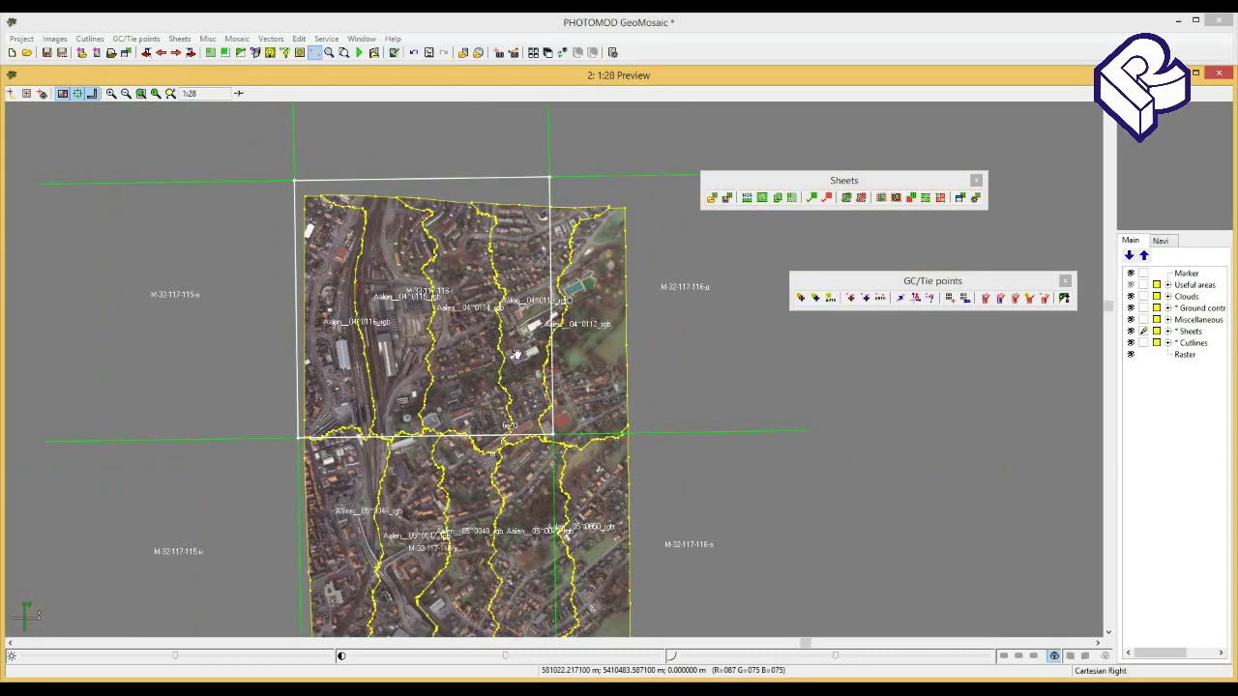
# - Switch to a Full mosaic sheet, declining to save the Sheets layer changes
pyautogui.moveTo(496, 363); pyautogui.dragTo(510, 308)
pyautogui.scroll(-1, 509, 307)
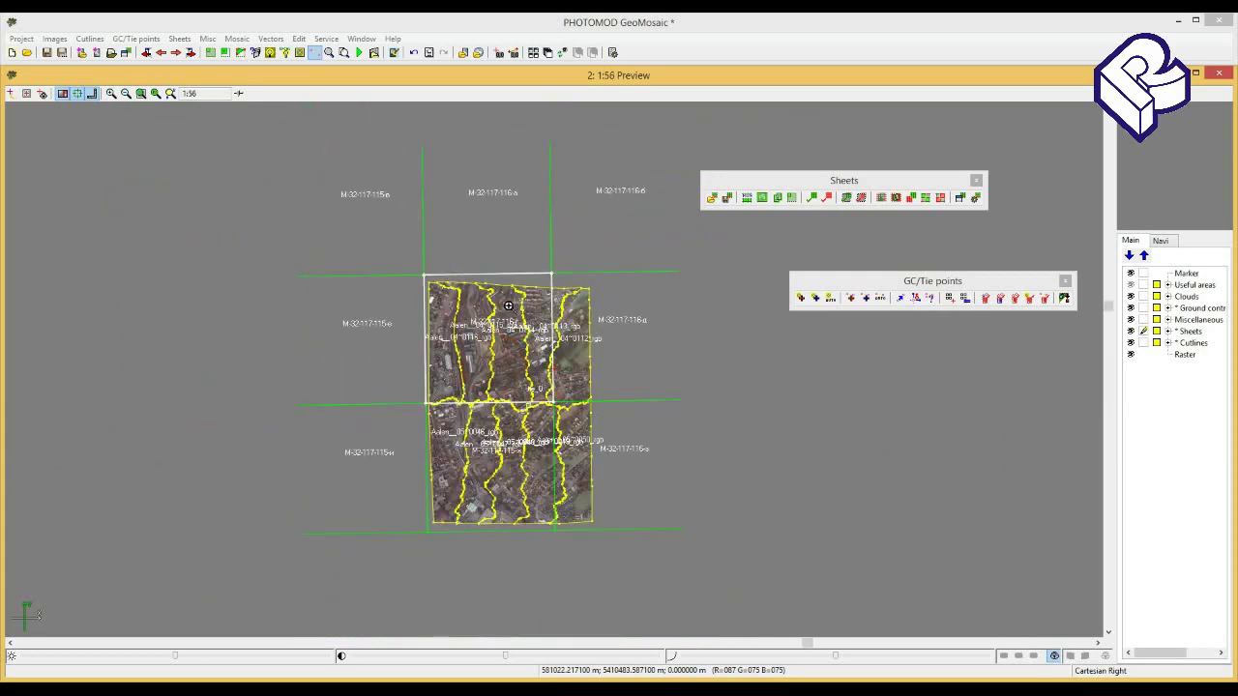
pyautogui.scroll(1, 508, 306)
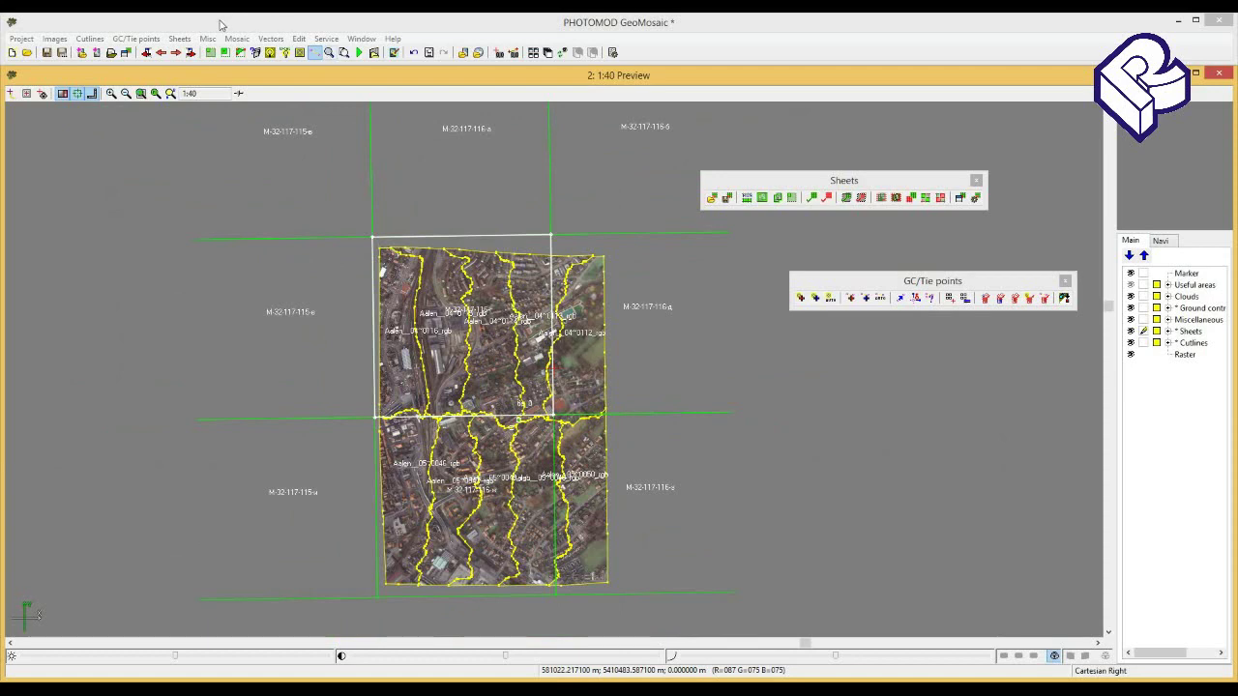
pyautogui.click(180, 39)
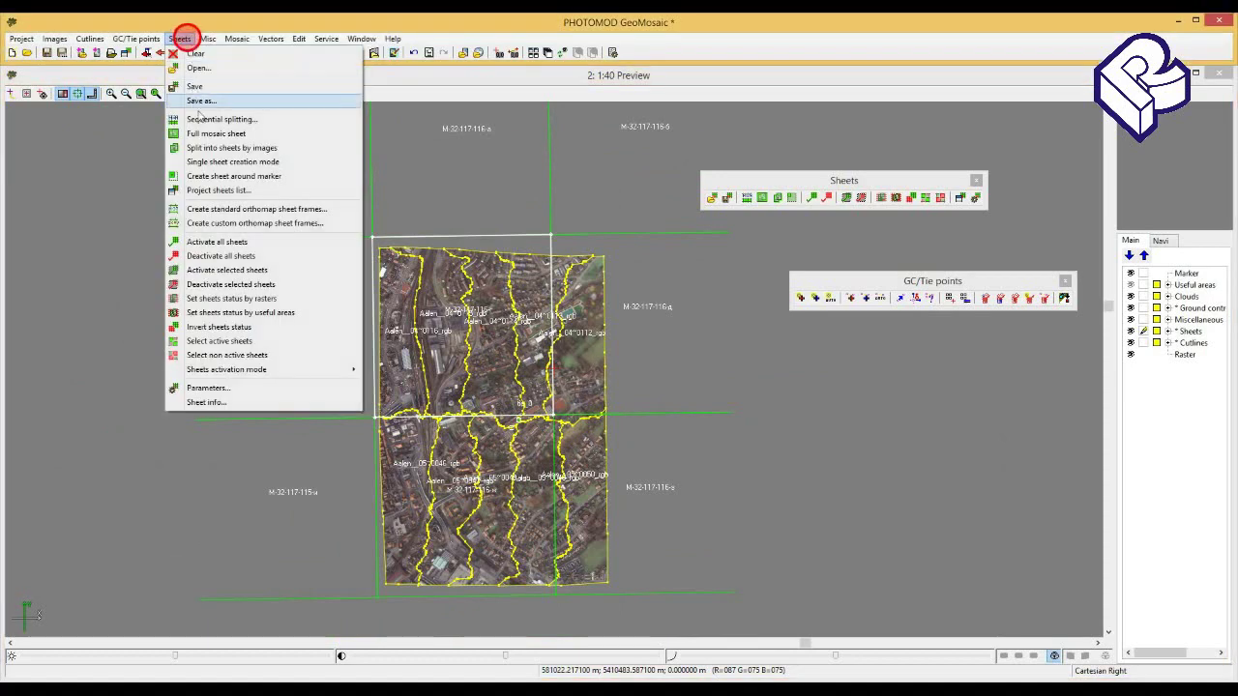
pyautogui.click(205, 132)
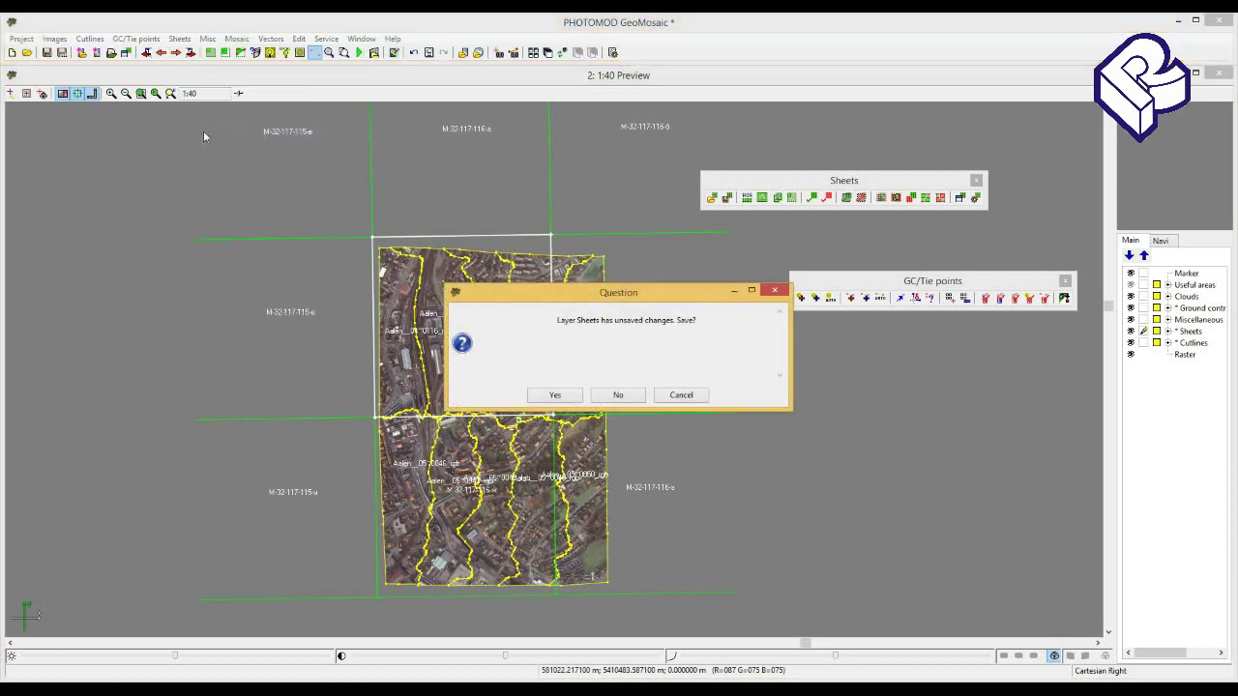
pyautogui.click(624, 399)
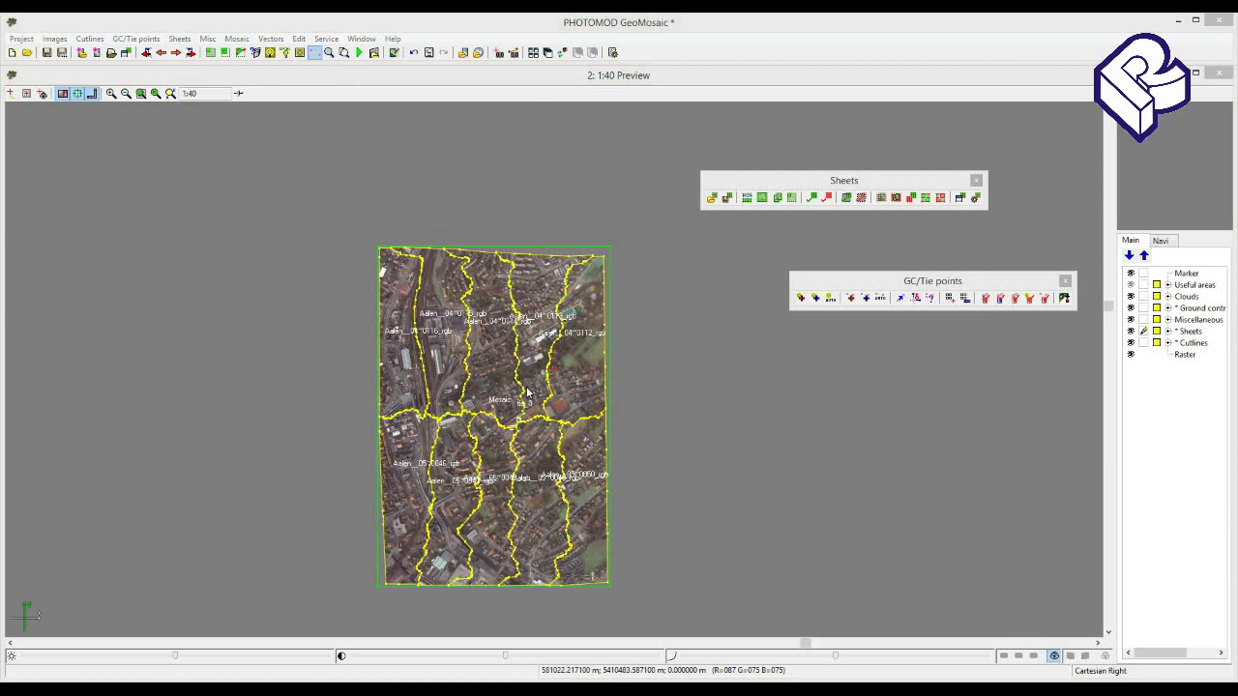
# - In Mosaic Parameters, untick Use images without cutlines and set input and output to WGS 84 / UTM zone 32N
pyautogui.click(236, 39)
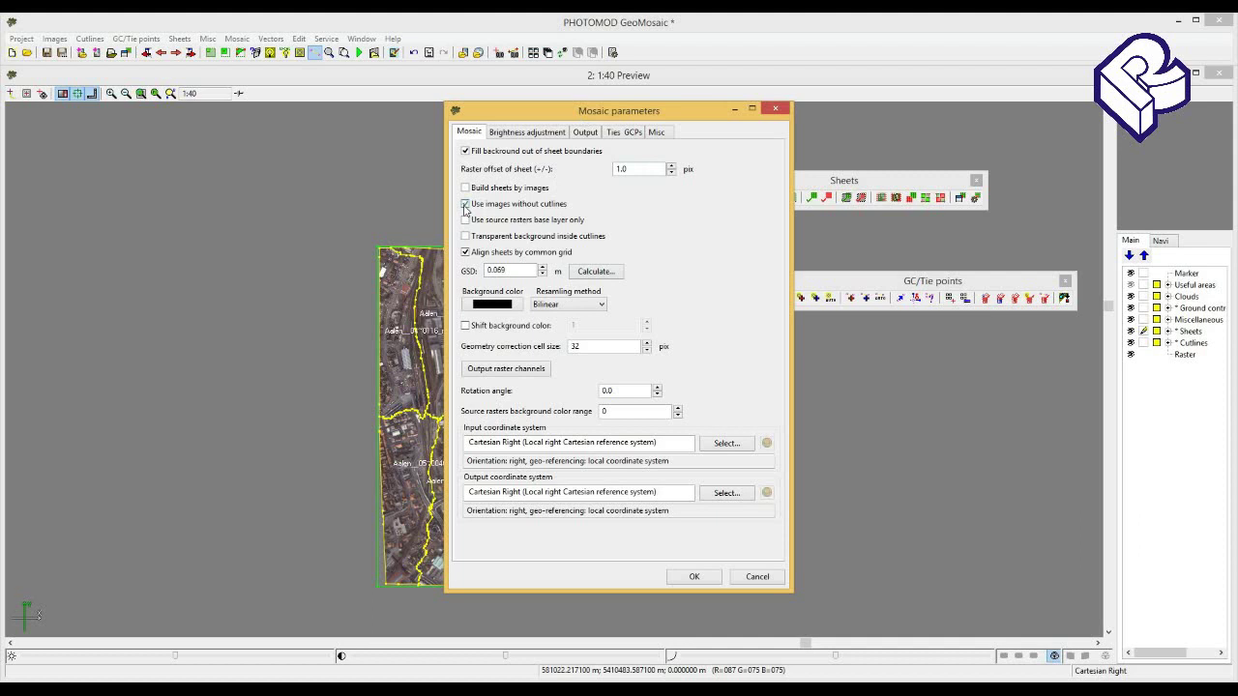
pyautogui.click(465, 205)
pyautogui.click(530, 271)
pyautogui.click(726, 443)
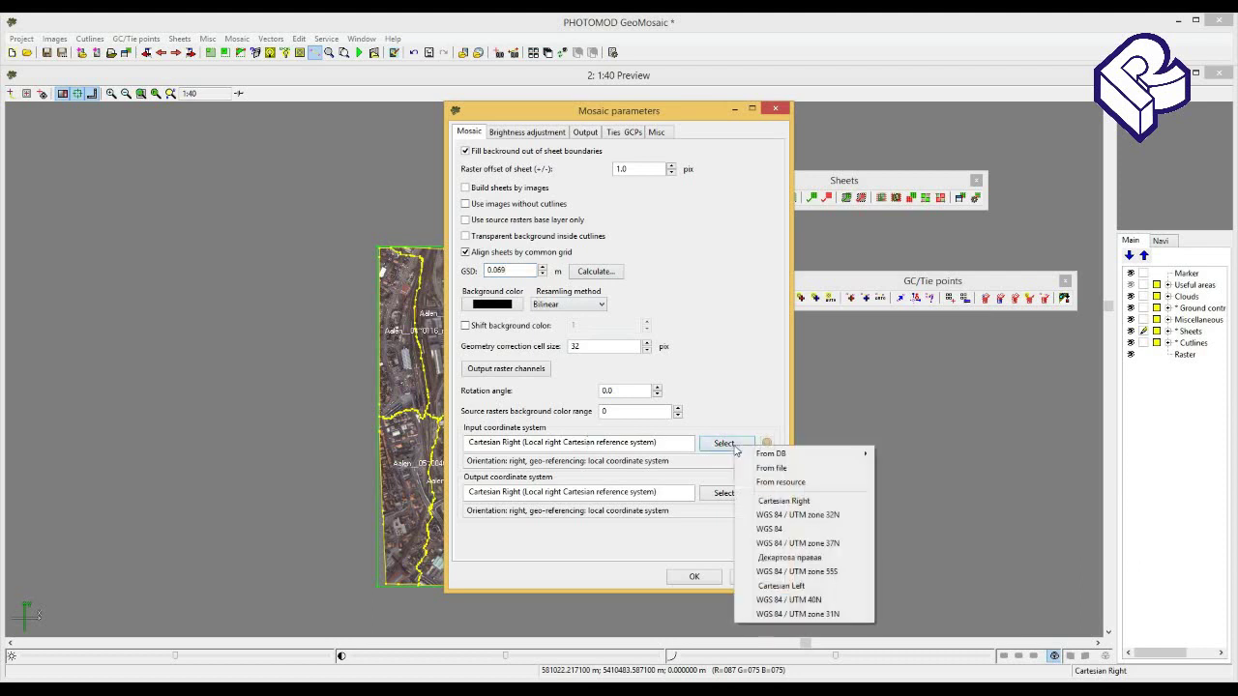
pyautogui.click(782, 511)
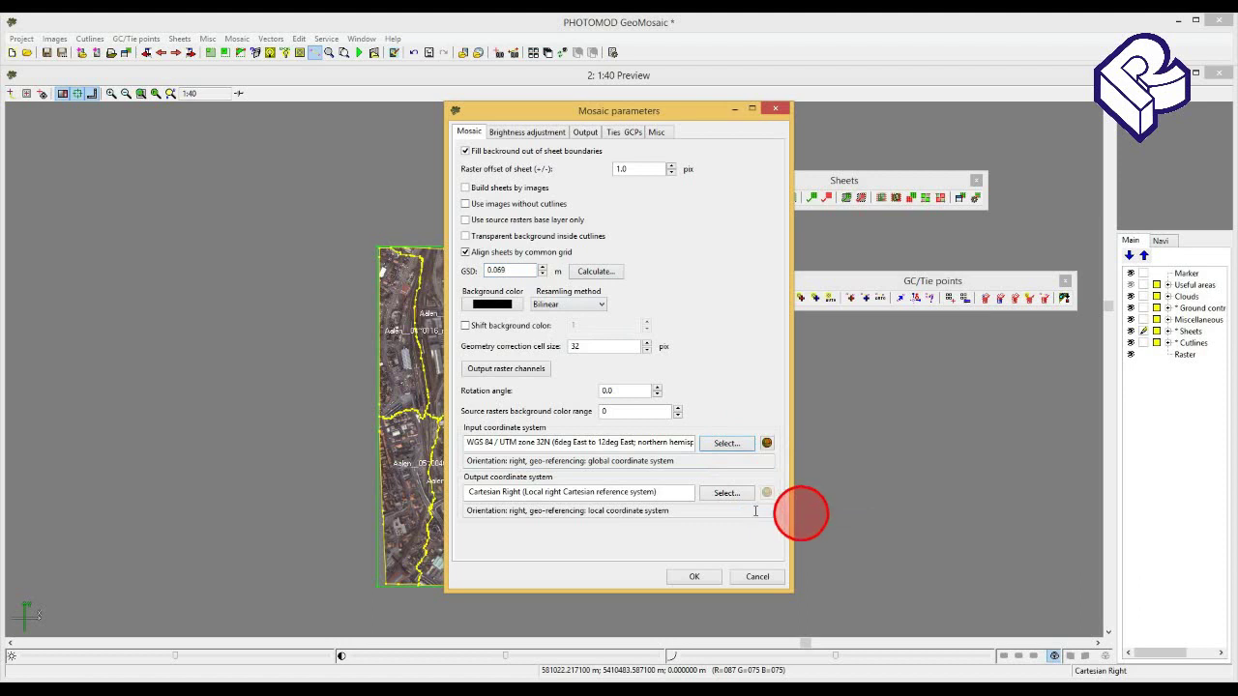
pyautogui.click(730, 494)
pyautogui.click(803, 549)
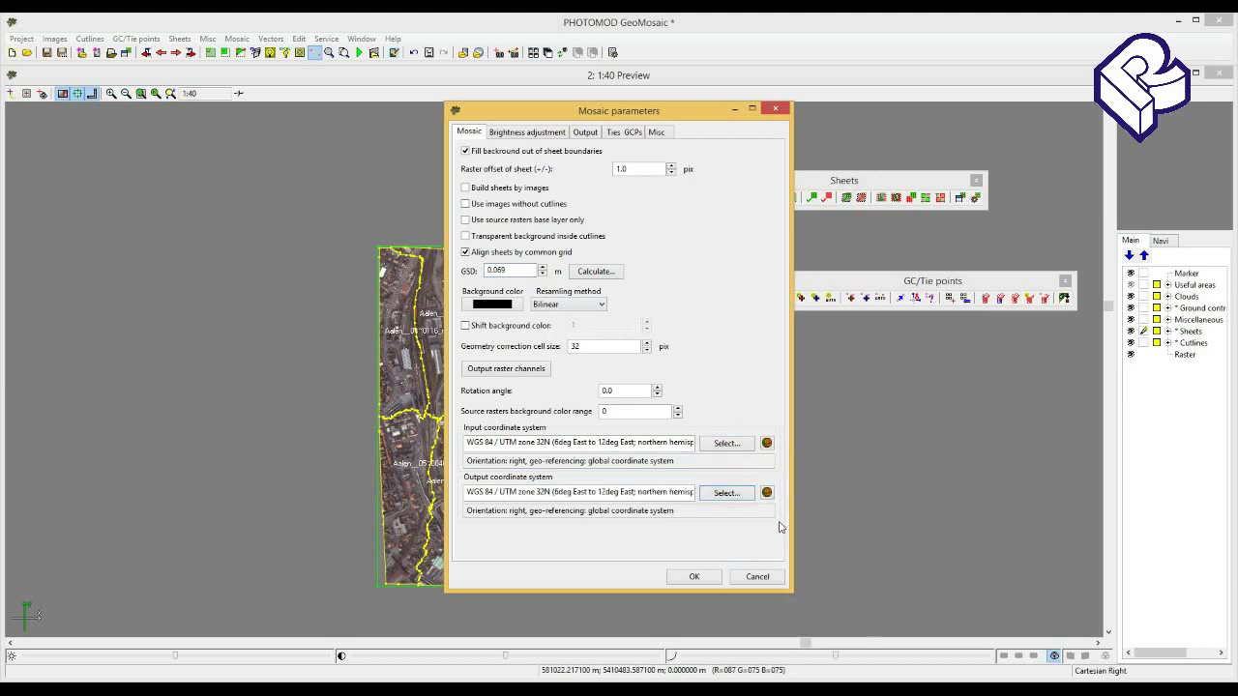
# - Enable local brightness adjustment and set global adjustment to By average brightness
pyautogui.click(516, 135)
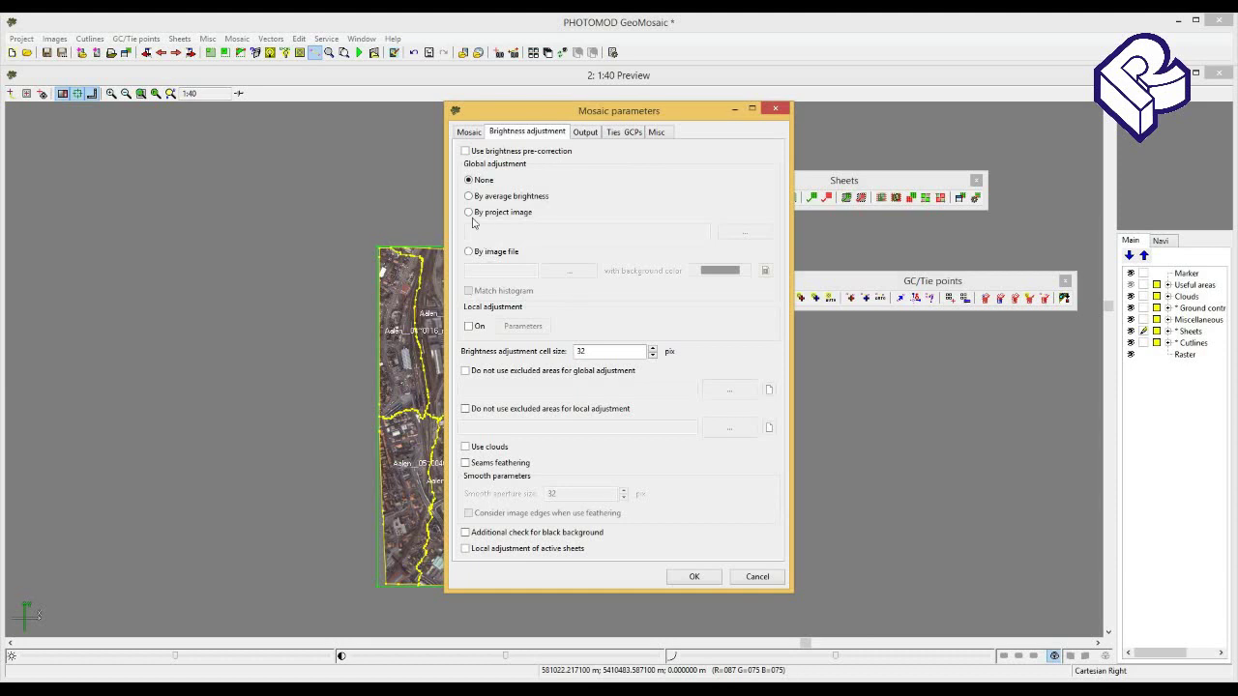
pyautogui.click(467, 326)
pyautogui.click(468, 196)
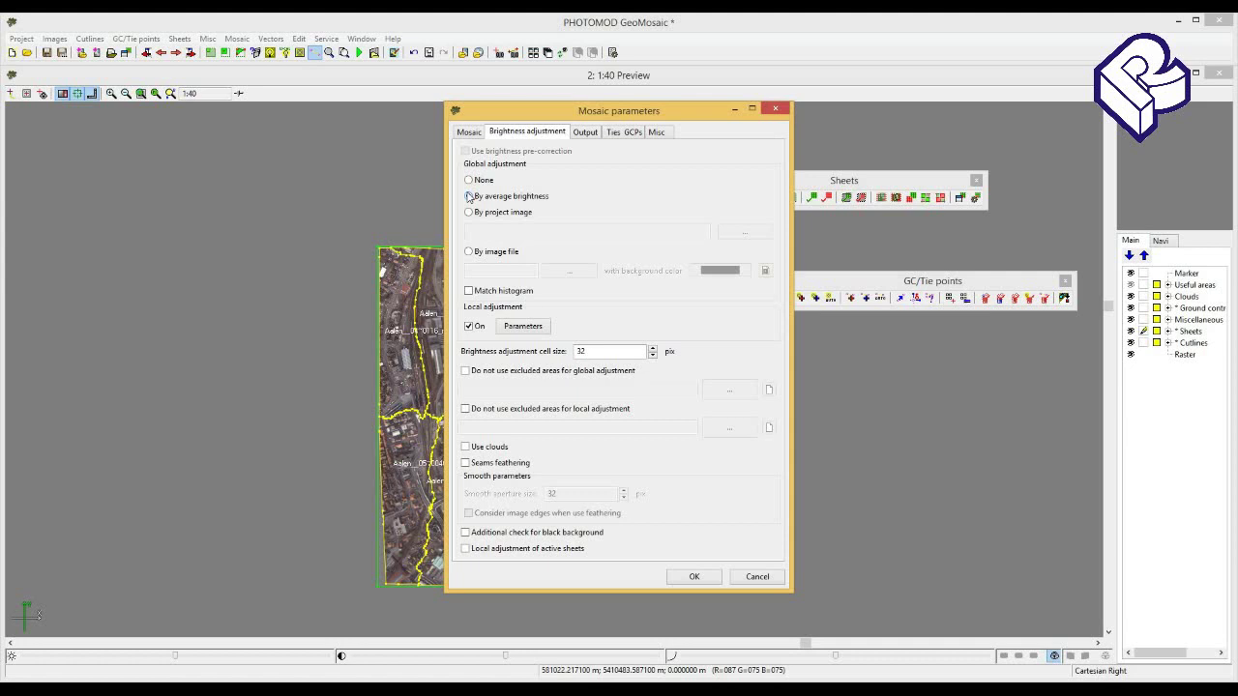
# - Tick Do not use excluded areas for both global and local brightness adjustment
pyautogui.click(469, 196)
pyautogui.click(465, 371)
pyautogui.click(465, 410)
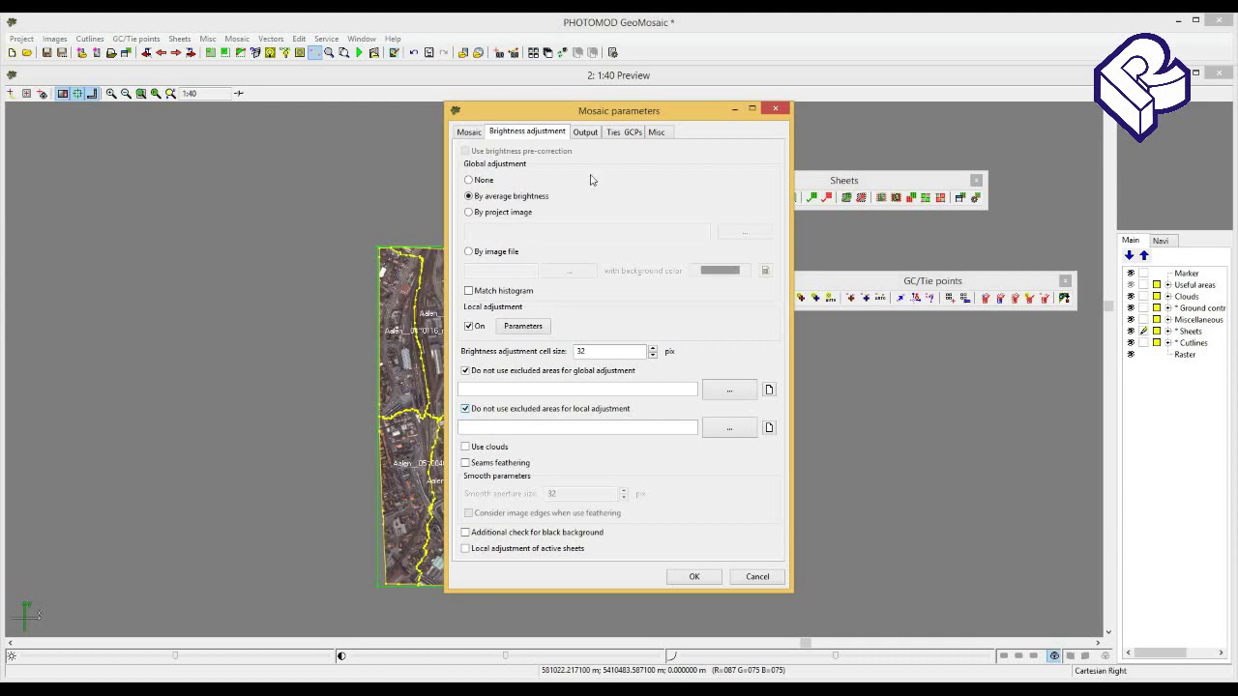
pyautogui.click(587, 131)
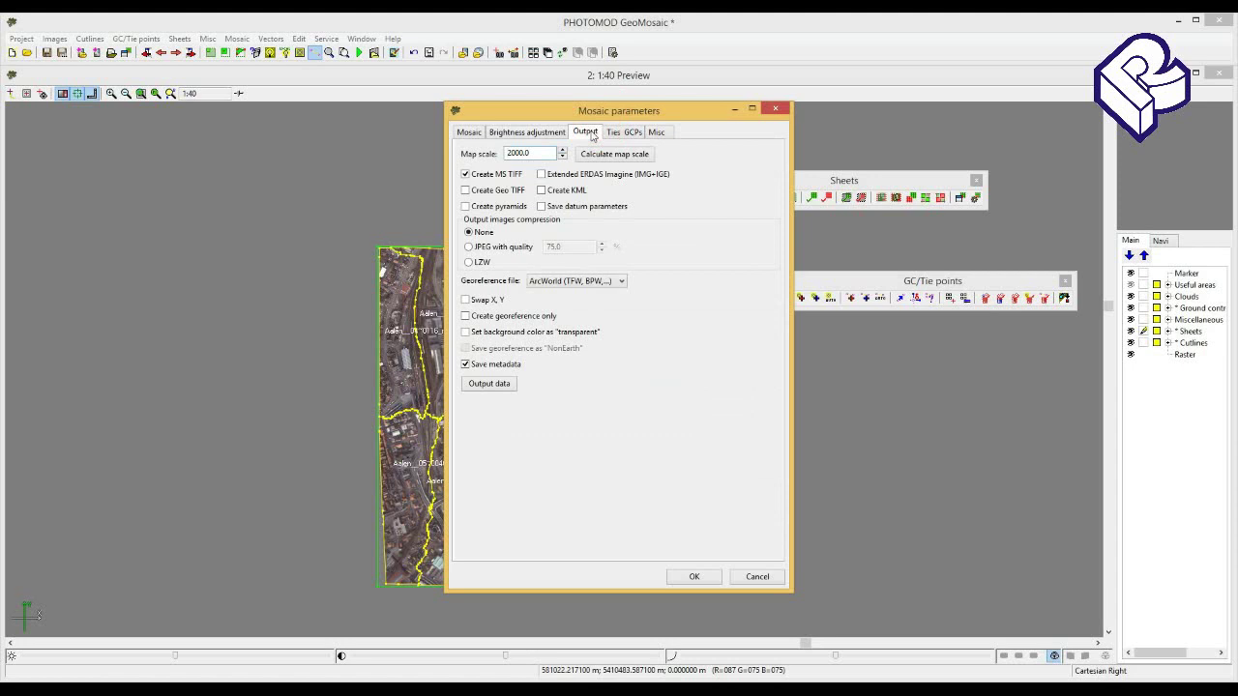
# - Set the output path to Documents\For webinars\Output data
pyautogui.click(489, 383)
pyautogui.click(581, 349)
pyautogui.moveTo(499, 36); pyautogui.dragTo(471, 36)
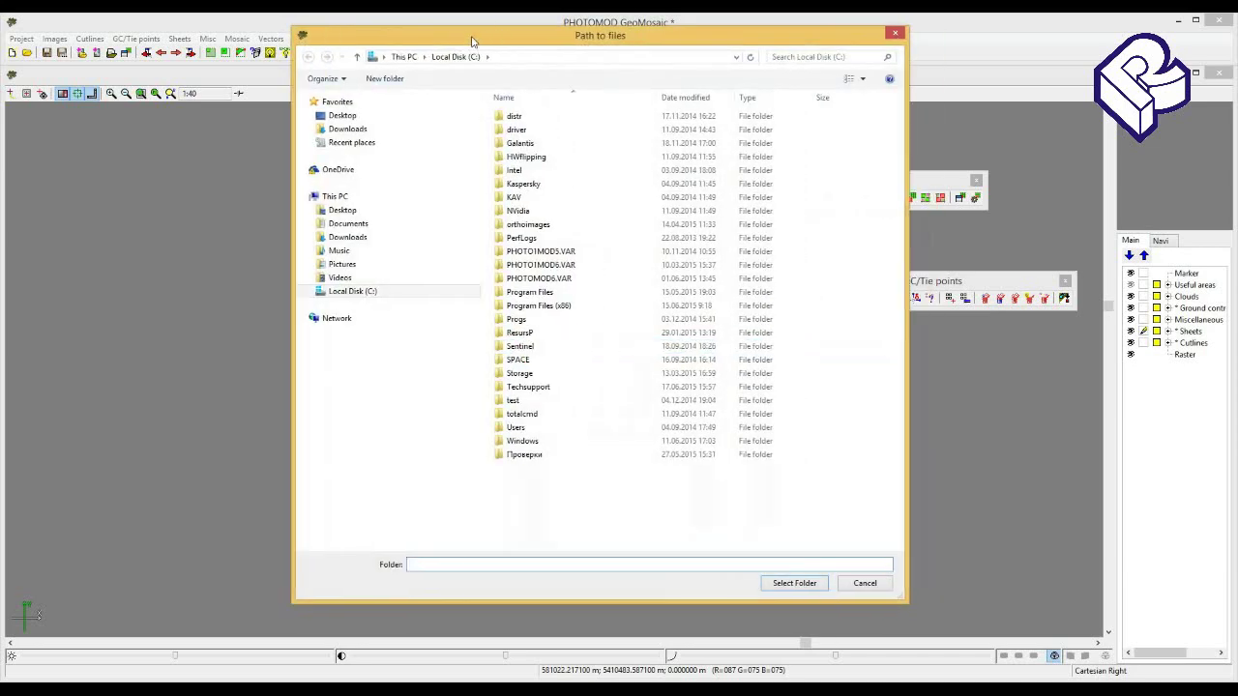
pyautogui.click(346, 223)
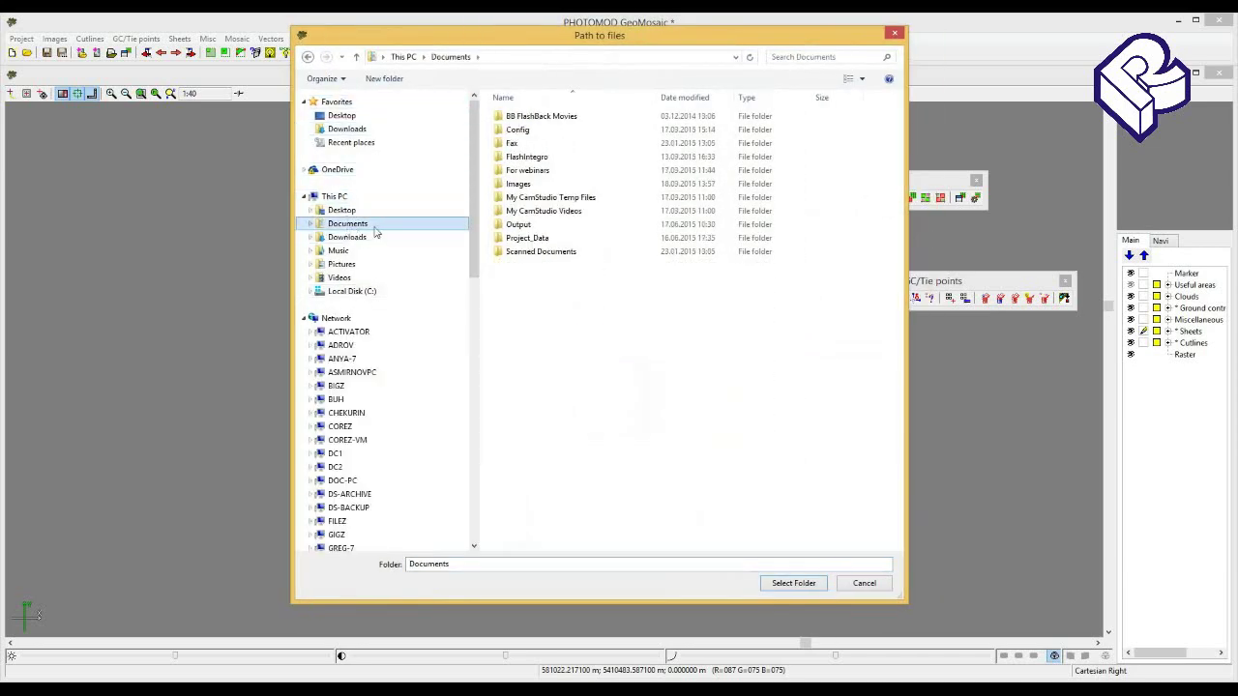
pyautogui.doubleClick(531, 170)
pyautogui.click(528, 130)
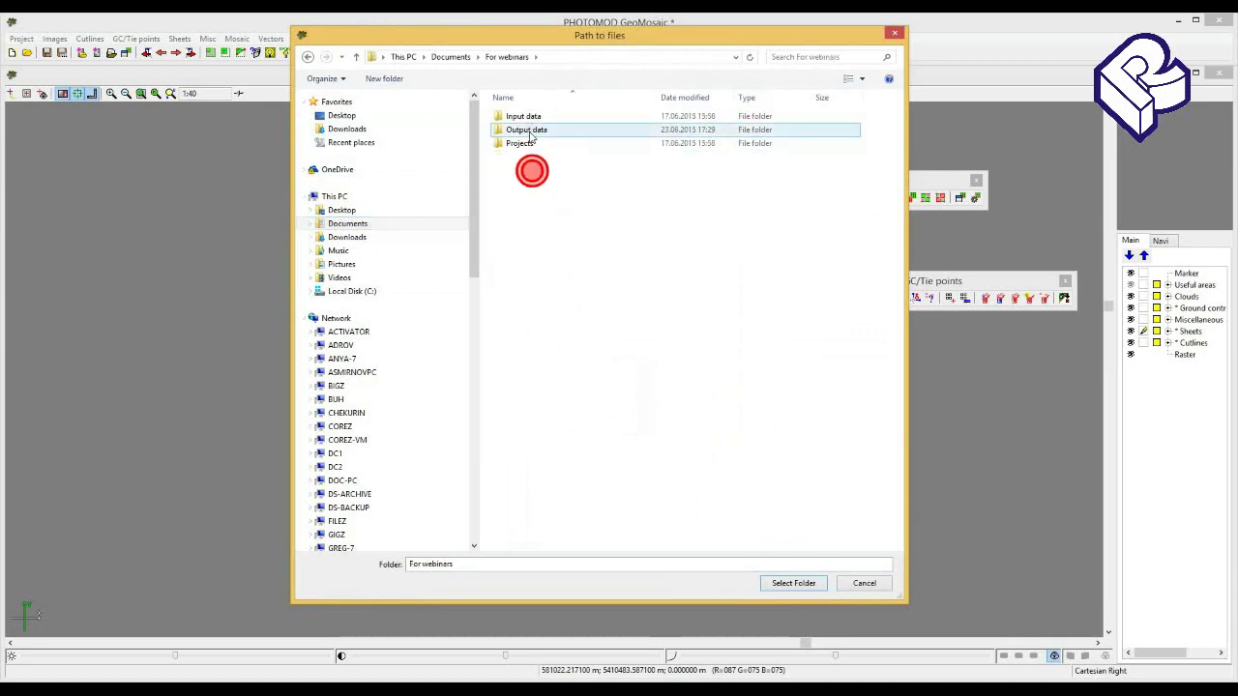
pyautogui.click(793, 583)
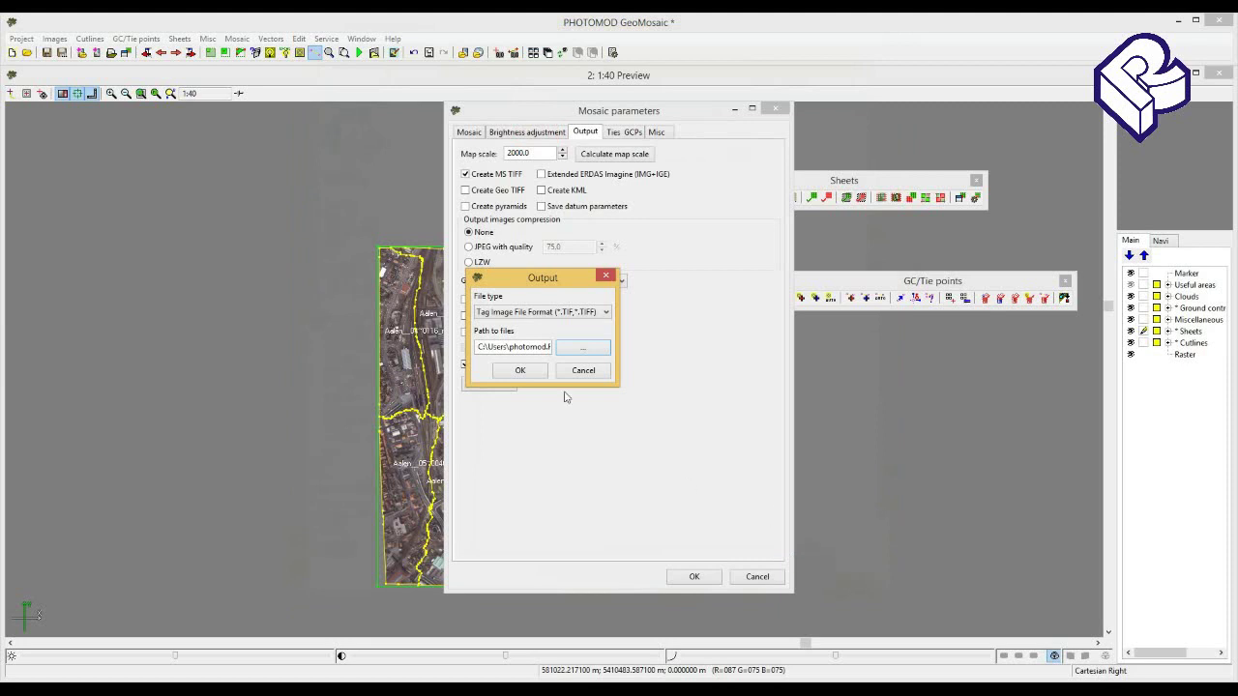
pyautogui.click(536, 377)
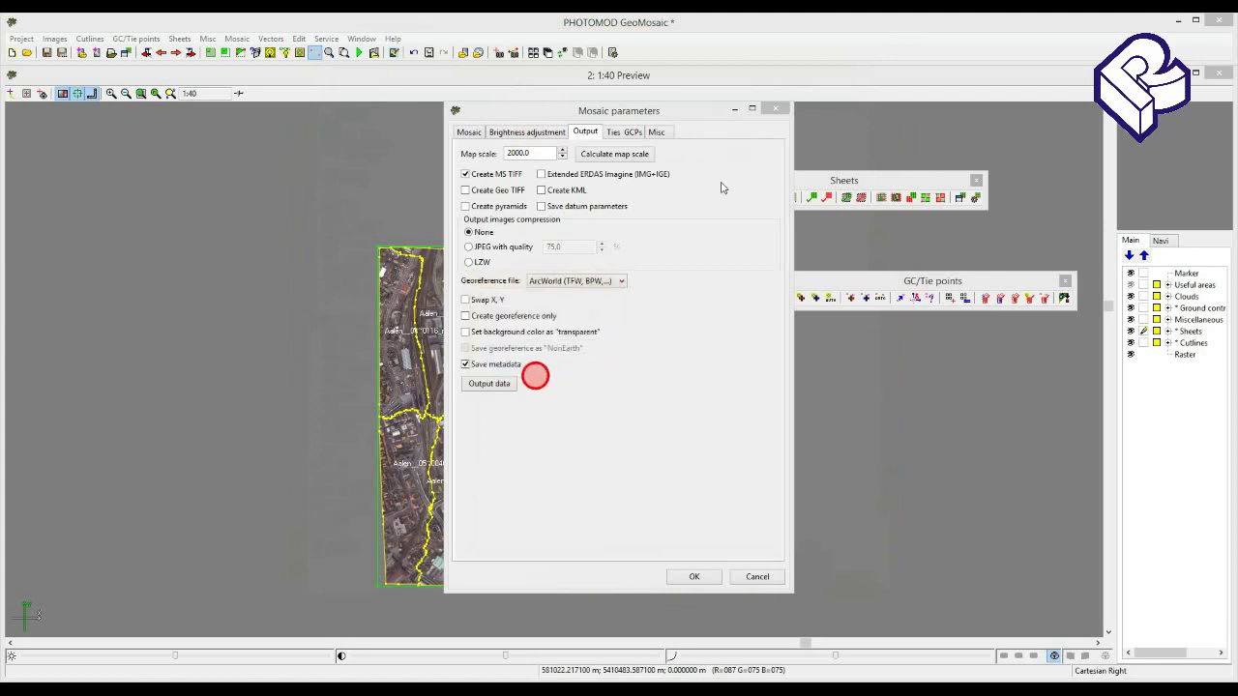
# - Review the Ties GCPs and Misc settings and apply the mosaic parameters
pyautogui.click(630, 136)
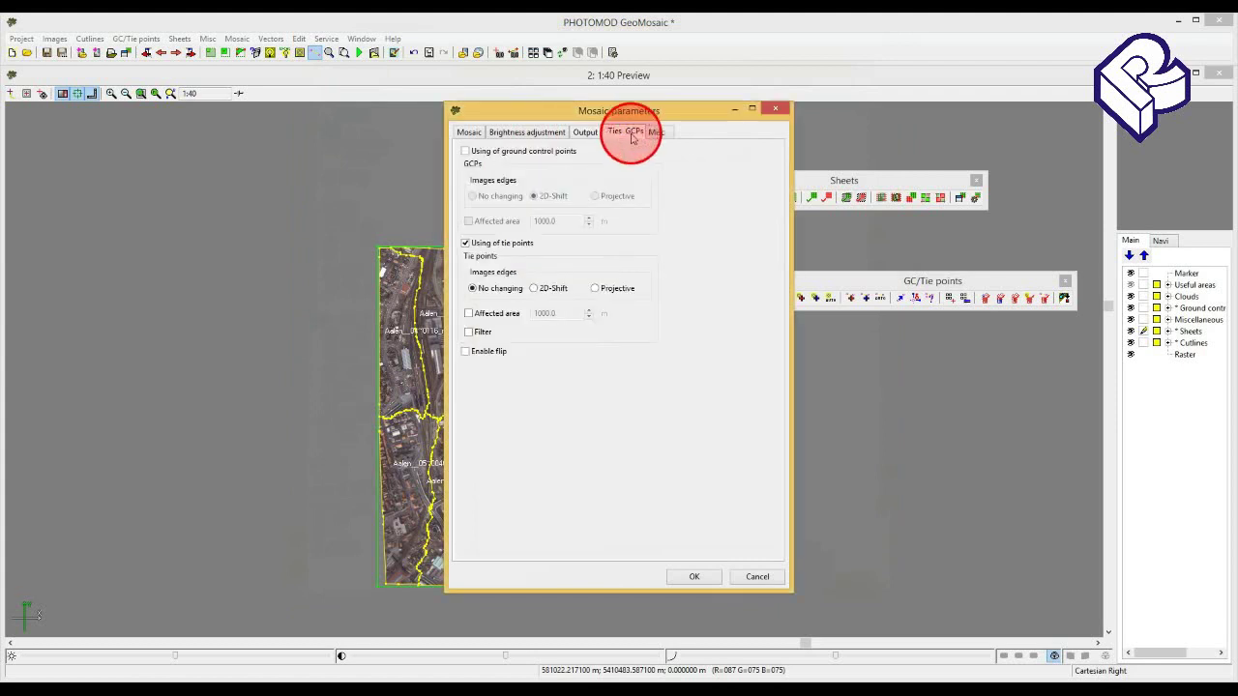
pyautogui.click(655, 135)
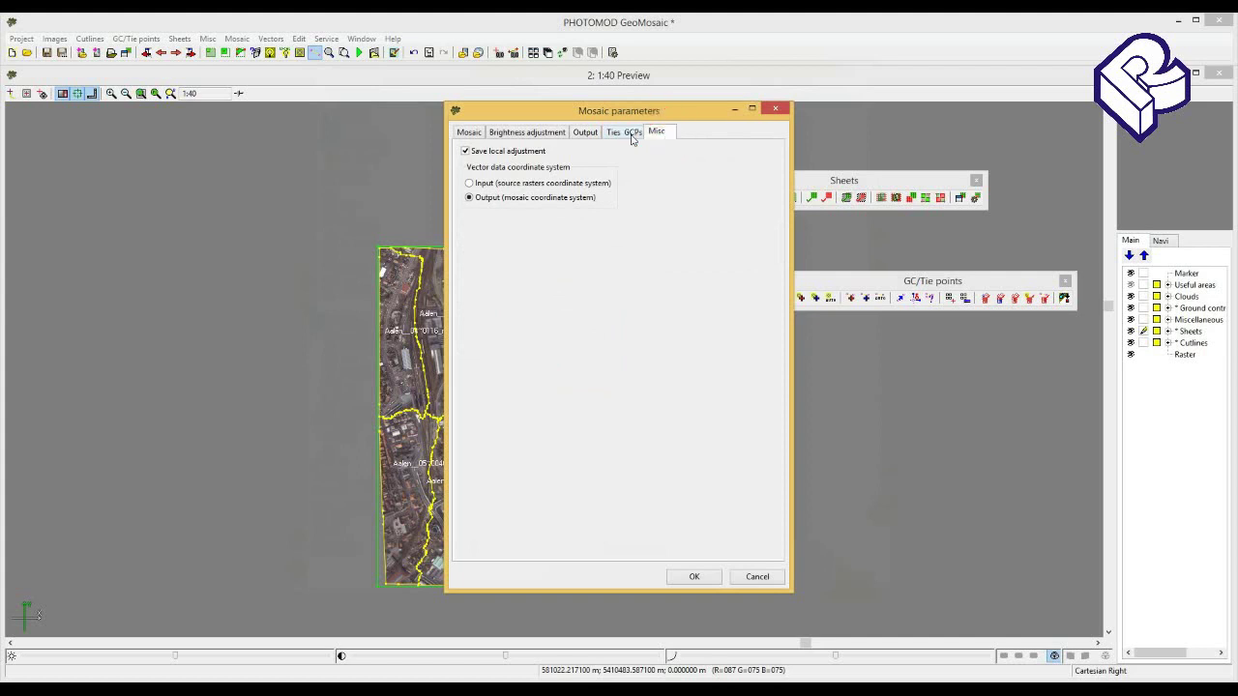
pyautogui.click(694, 577)
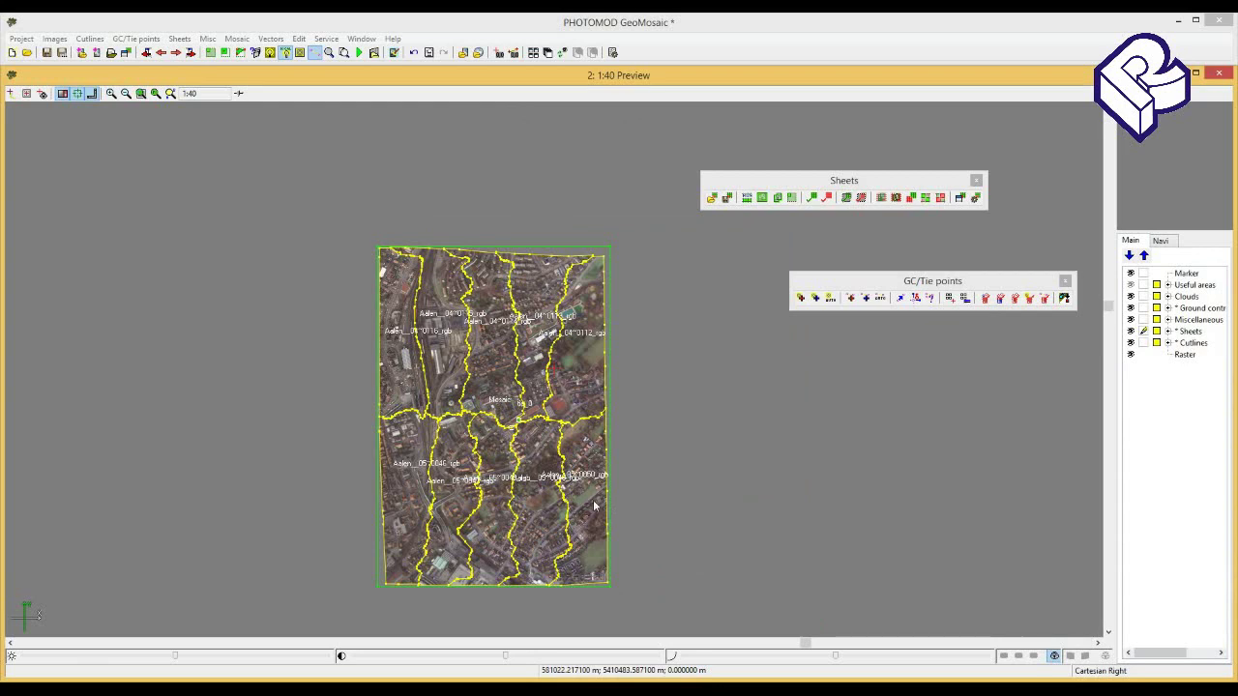
# - Save the GeoMosaic project as geomos1.x-gmos alongside the original geomos file
pyautogui.click(20, 40)
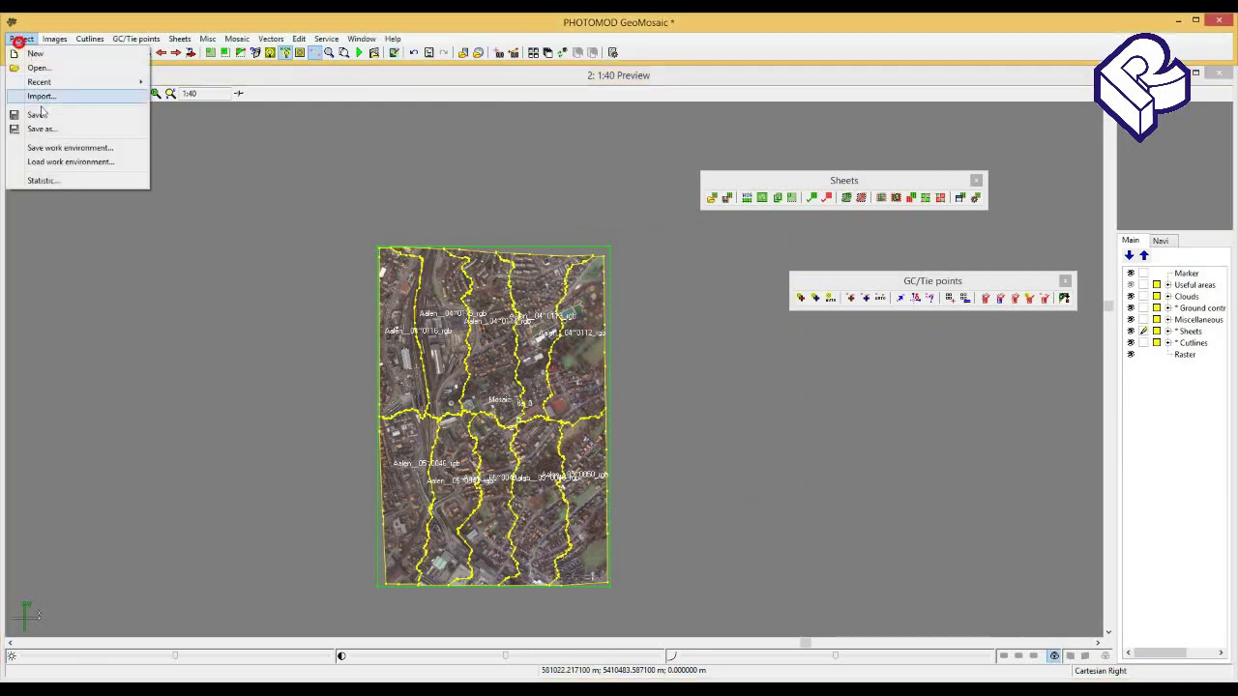
pyautogui.click(39, 114)
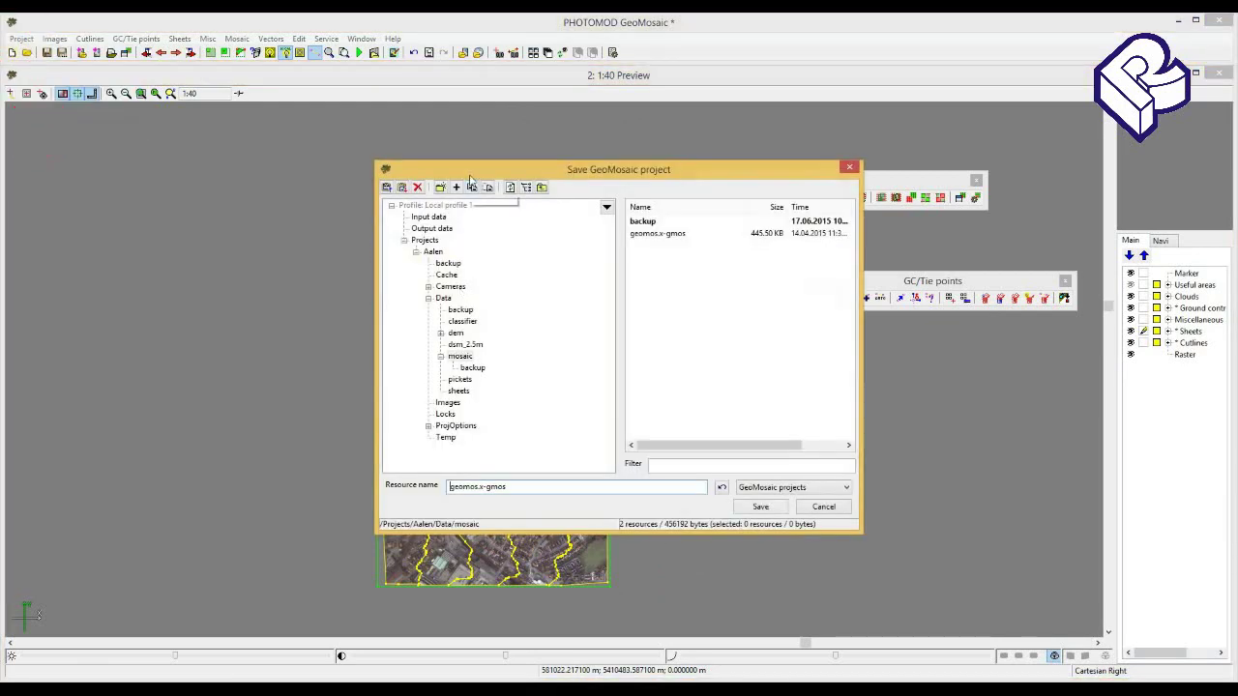
pyautogui.moveTo(470, 177); pyautogui.dragTo(450, 170)
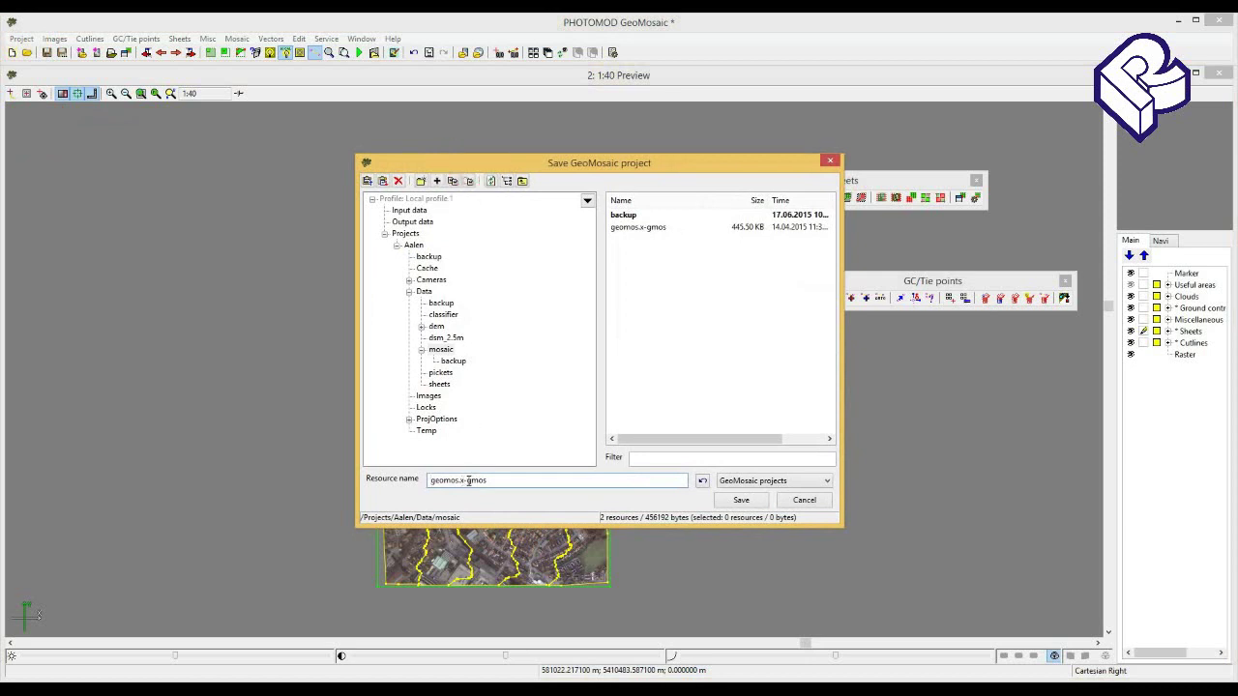
pyautogui.click(645, 230)
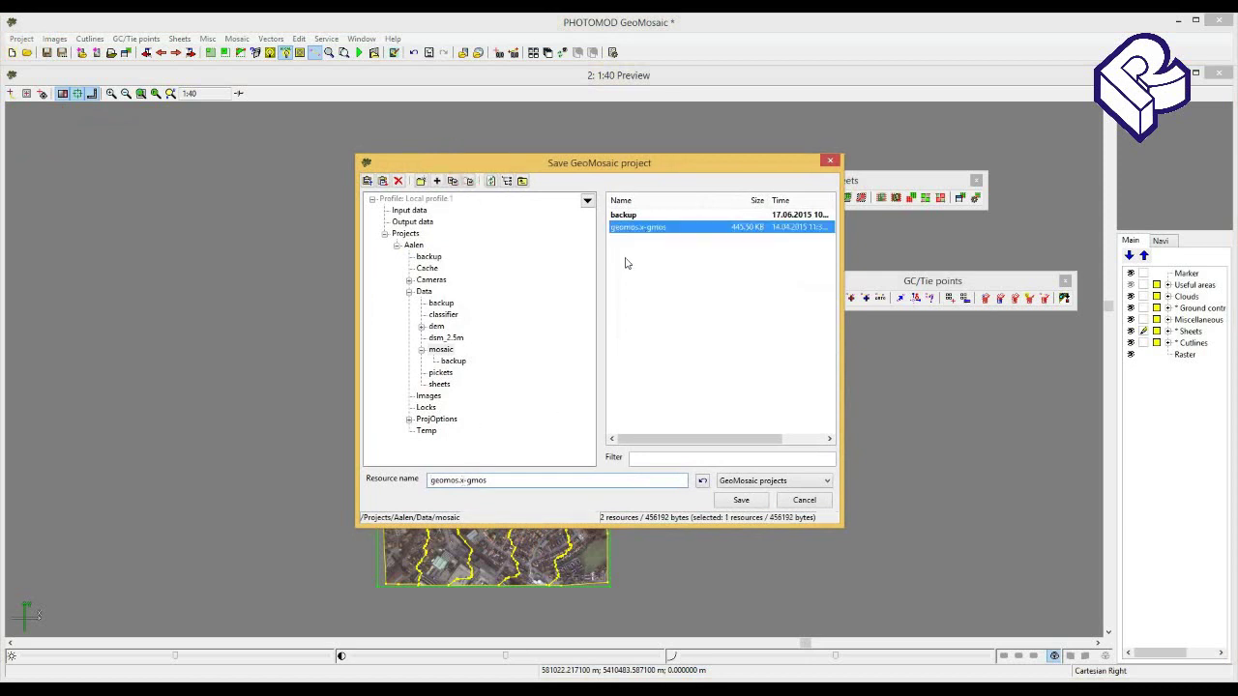
pyautogui.click(460, 481)
pyautogui.write('1')
pyautogui.click(745, 505)
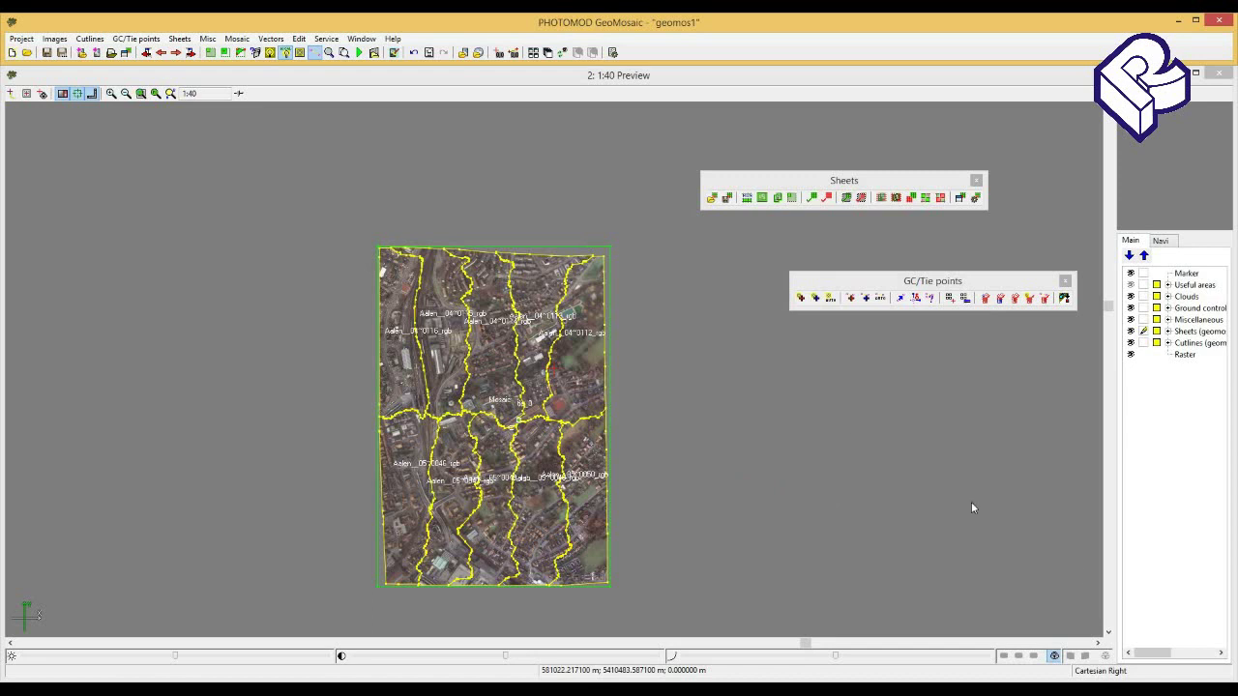
pyautogui.click(1094, 591)
# - Set distributed mosaic processing to 8 tasks and confirm, triggering a temporary-folder warning
pyautogui.click(235, 43)
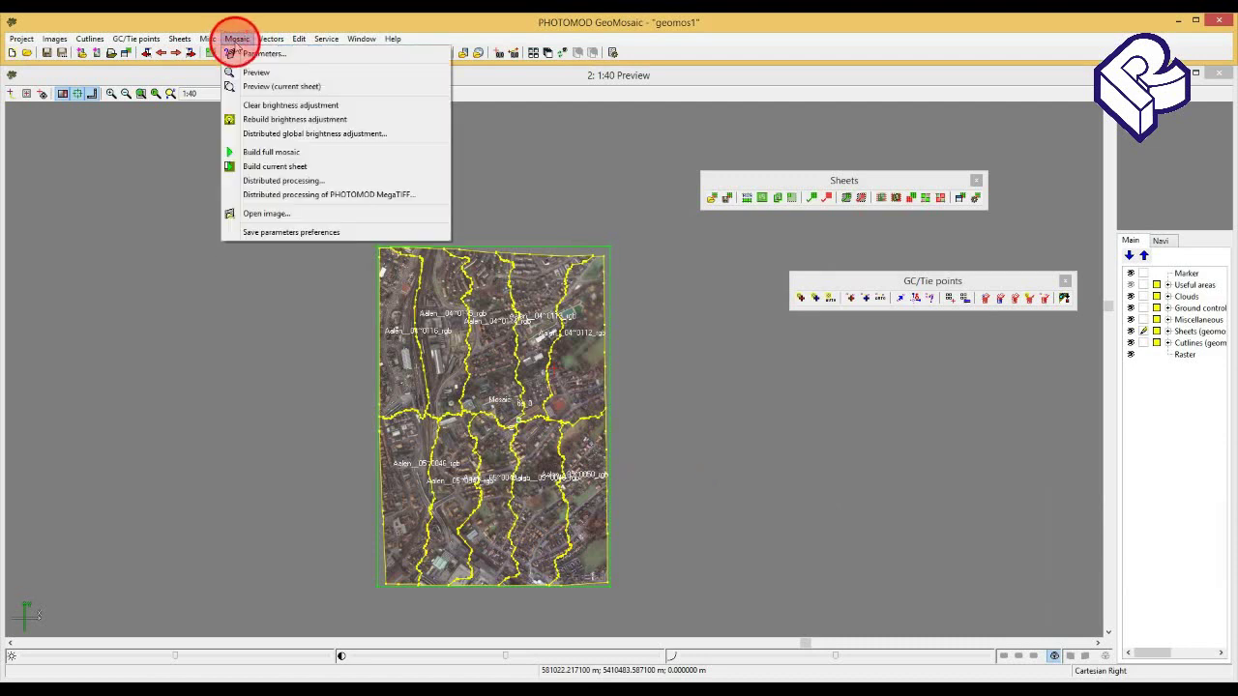
pyautogui.click(319, 182)
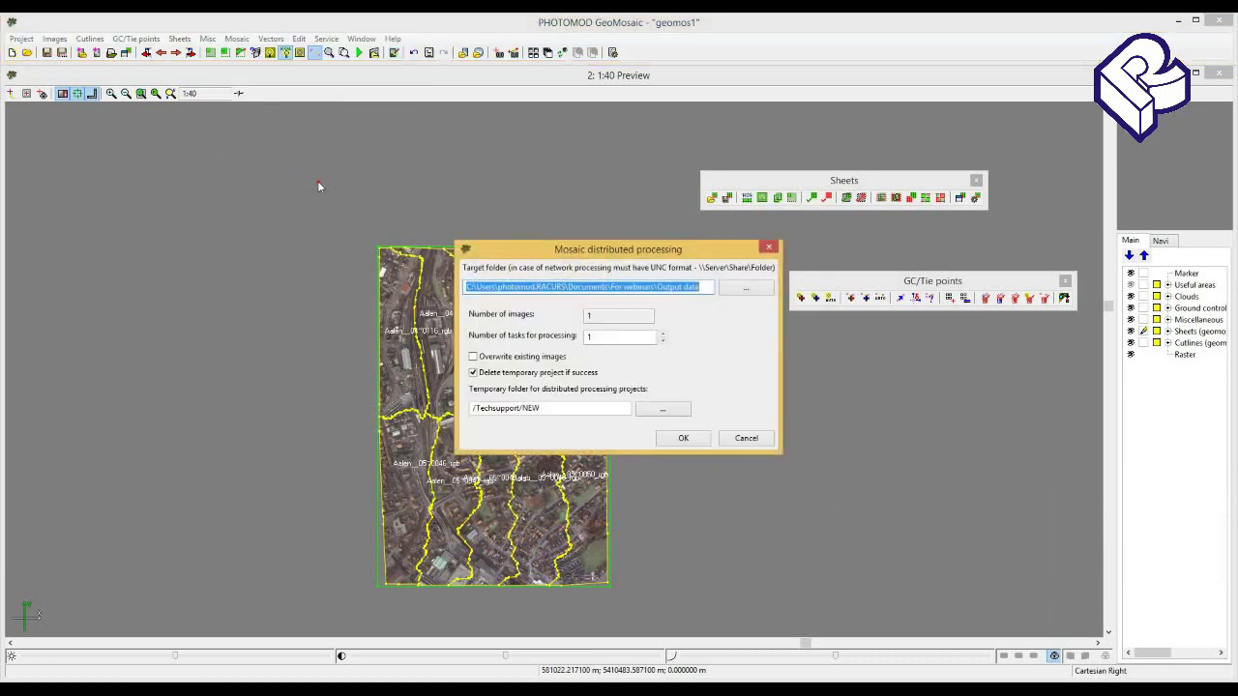
pyautogui.moveTo(613, 253); pyautogui.dragTo(539, 246)
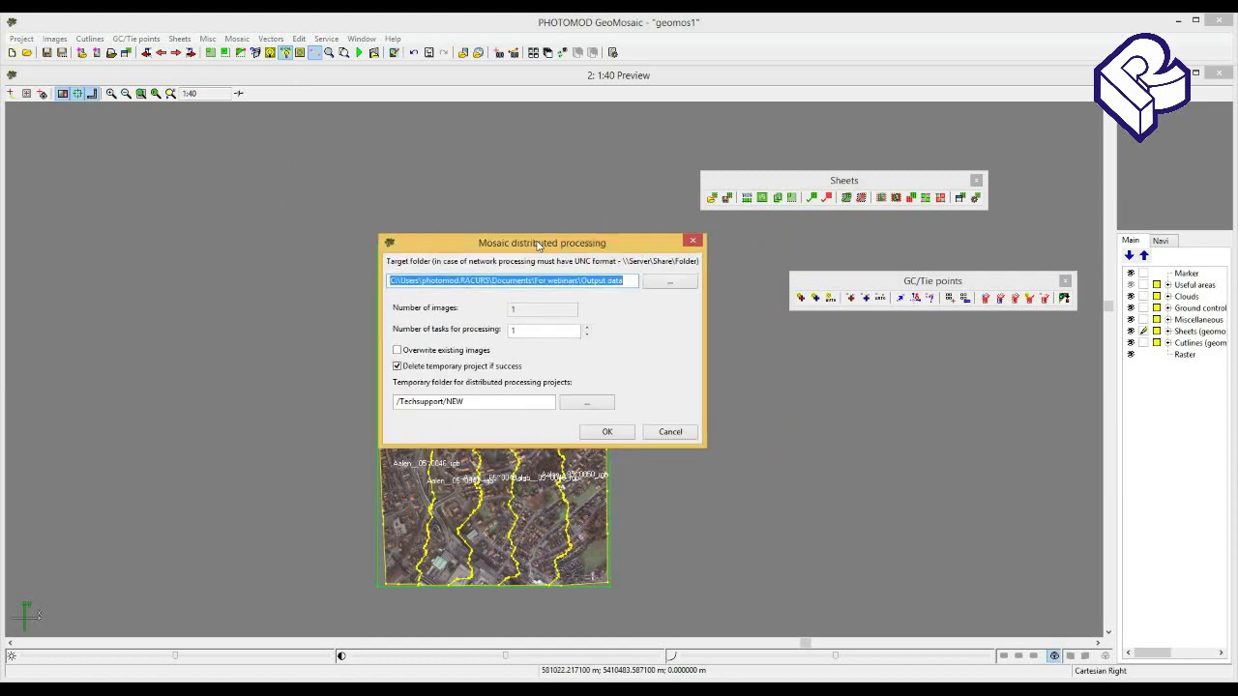
pyautogui.moveTo(539, 246); pyautogui.dragTo(539, 228)
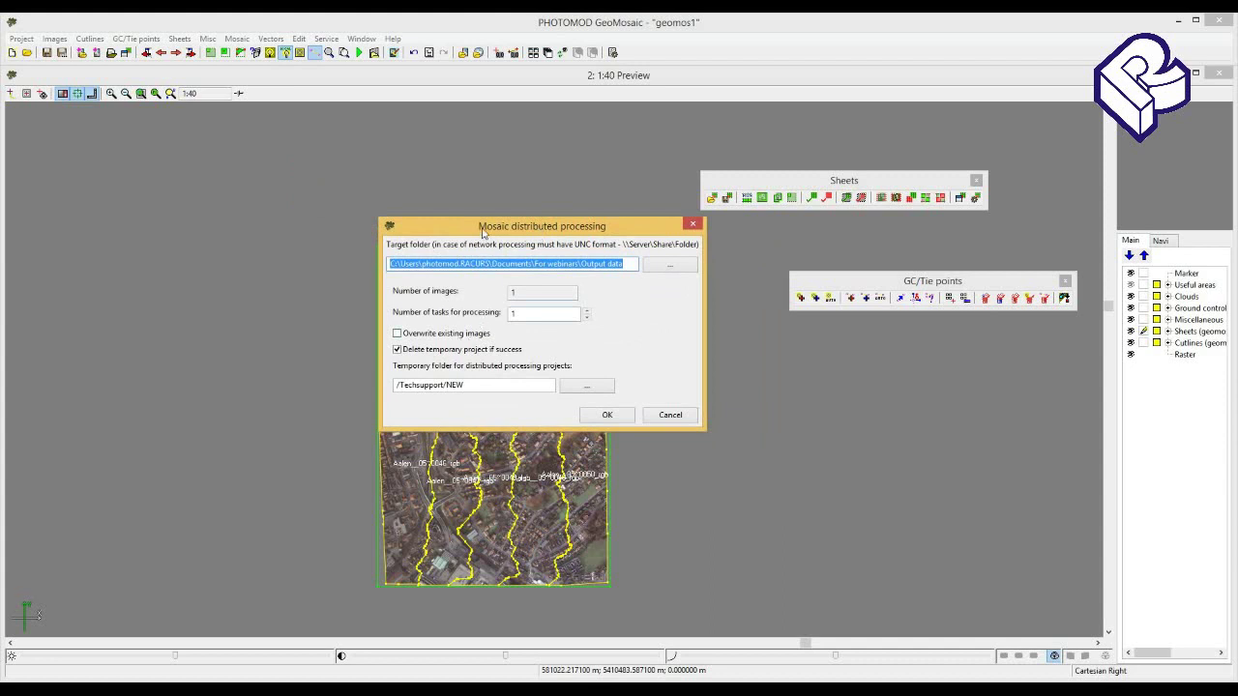
pyautogui.click(589, 313)
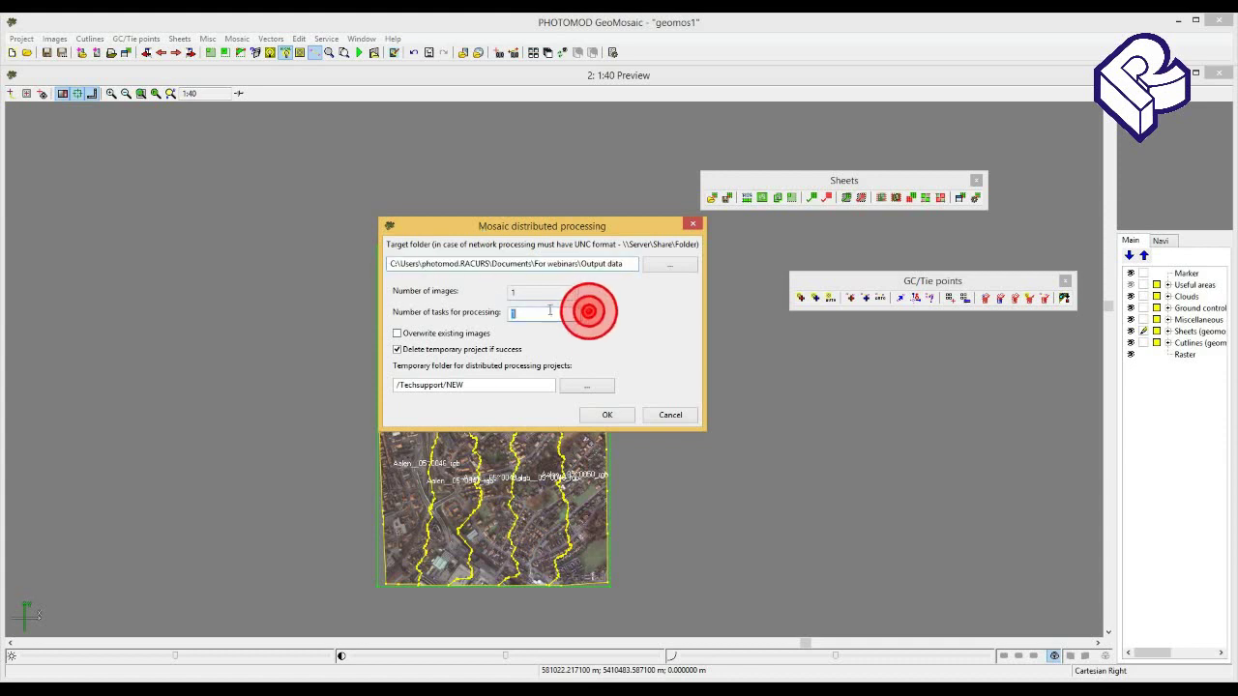
pyautogui.write('8')
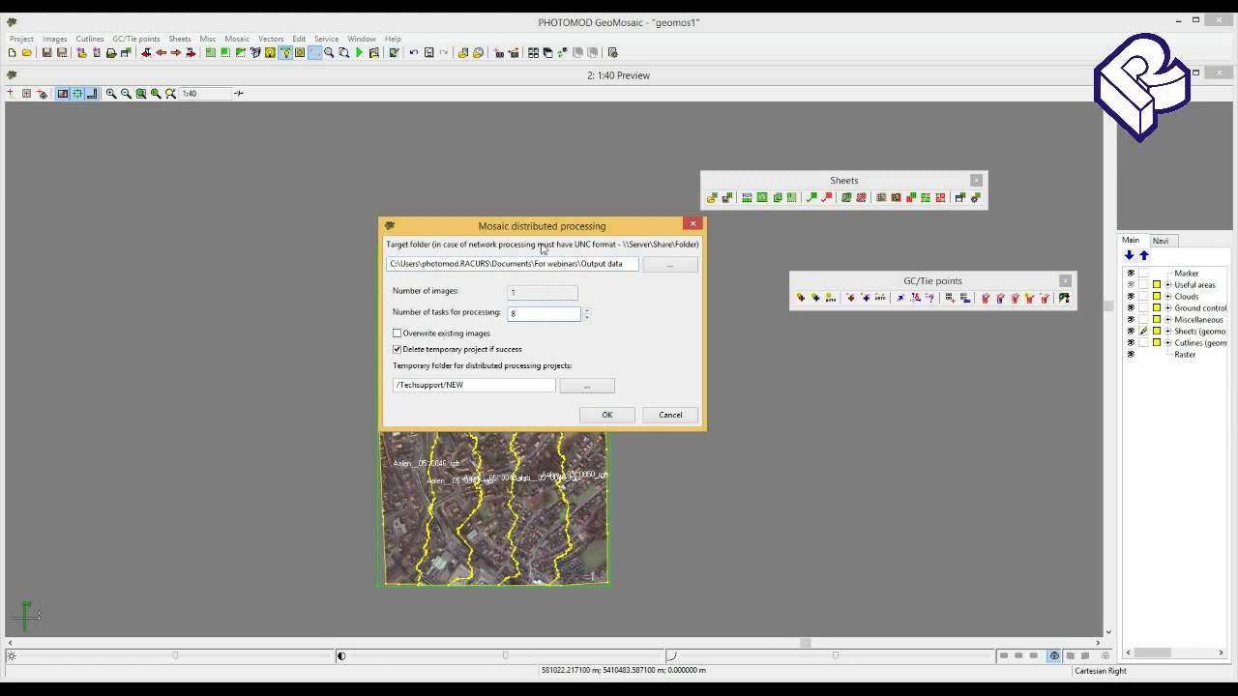
pyautogui.moveTo(517, 228); pyautogui.dragTo(513, 239)
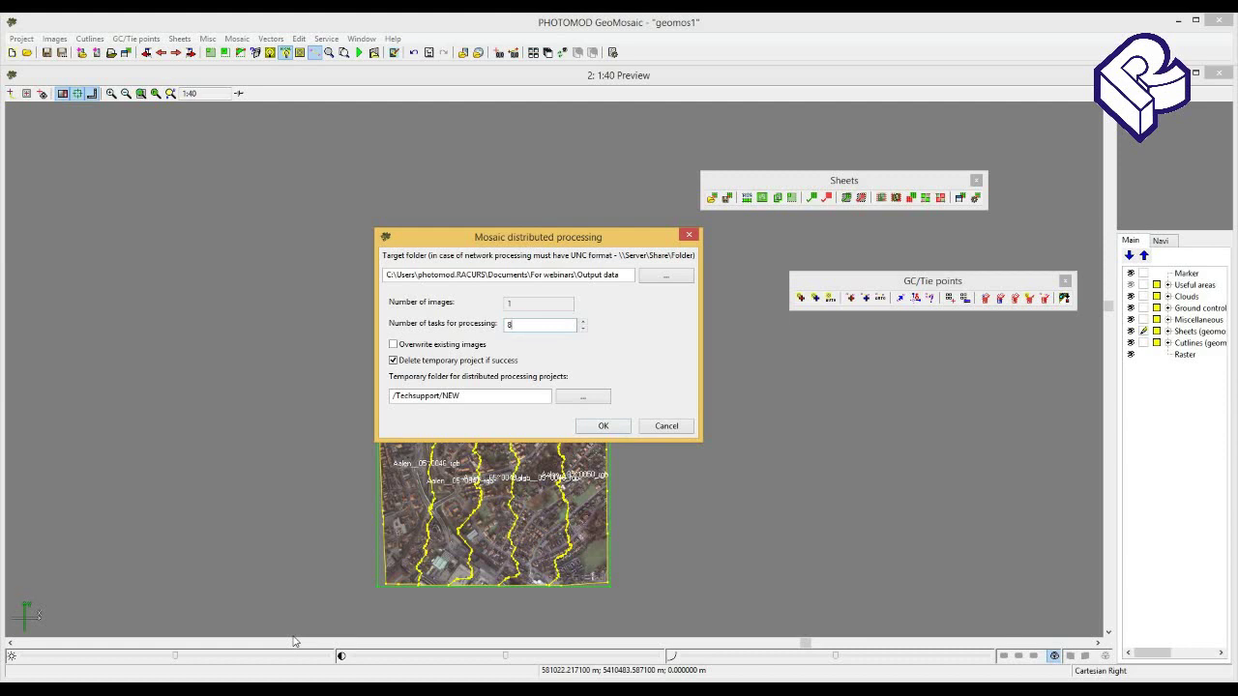
pyautogui.click(602, 426)
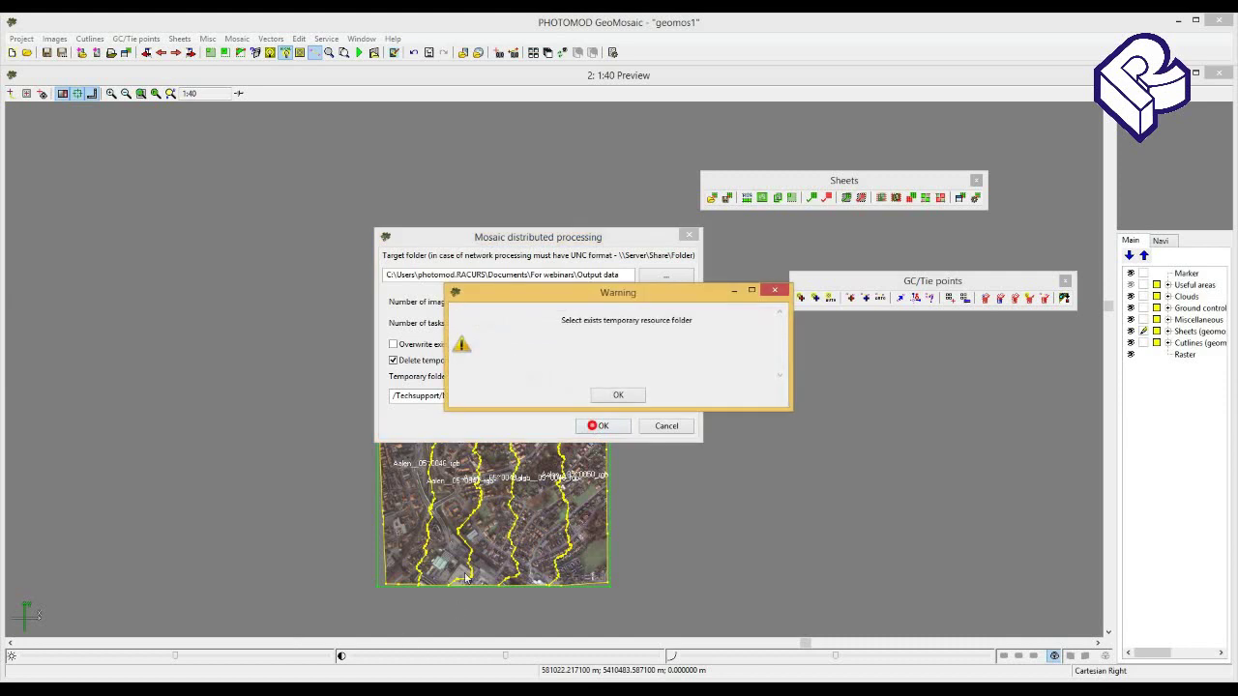
# - Set the temporary folder to Output data and create the distributed processing task
pyautogui.click(619, 395)
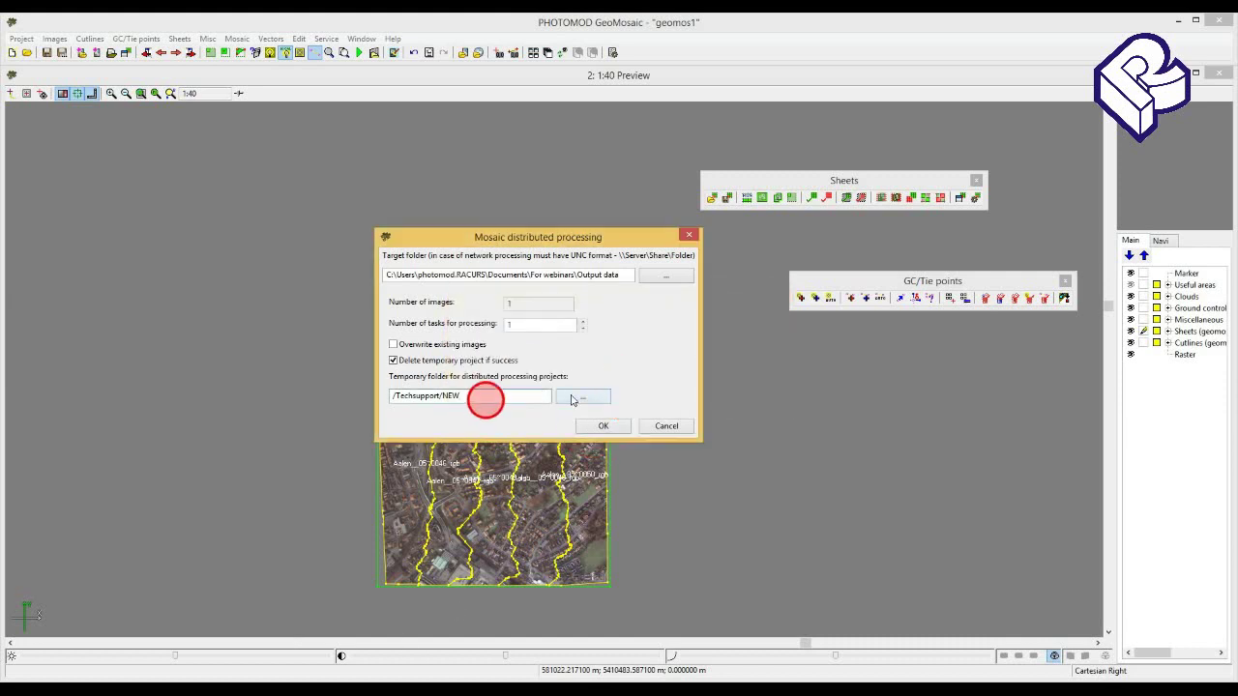
pyautogui.click(571, 399)
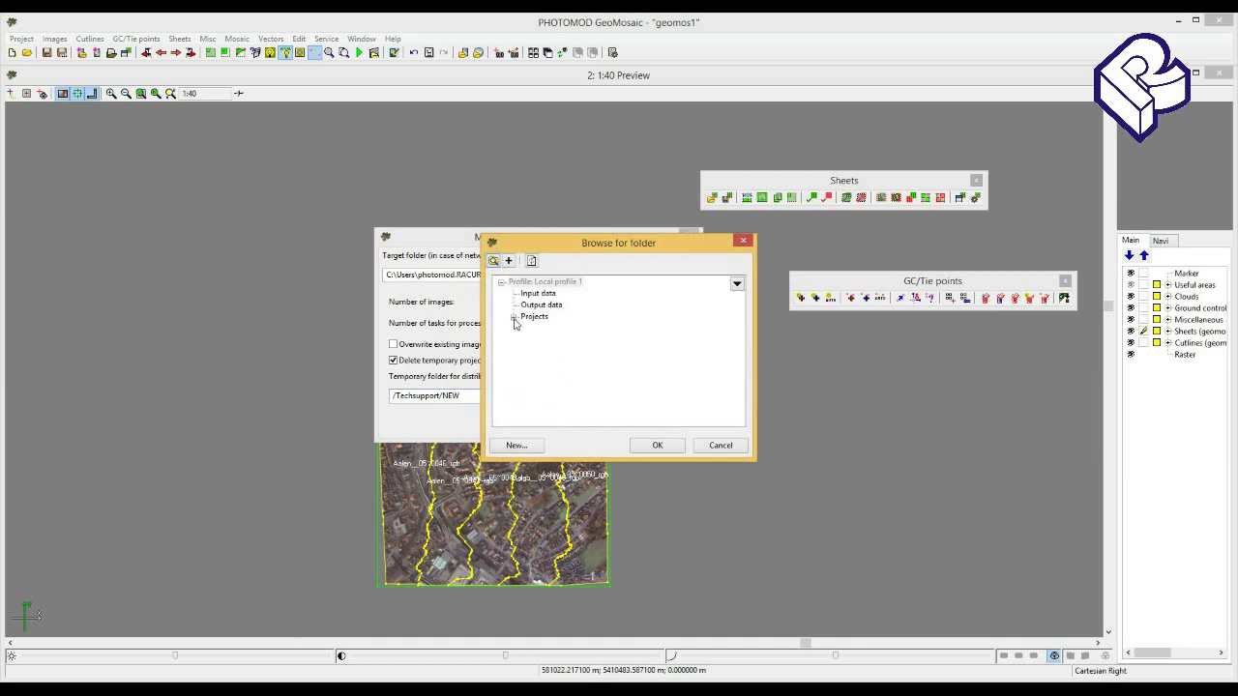
pyautogui.moveTo(531, 243); pyautogui.dragTo(612, 236)
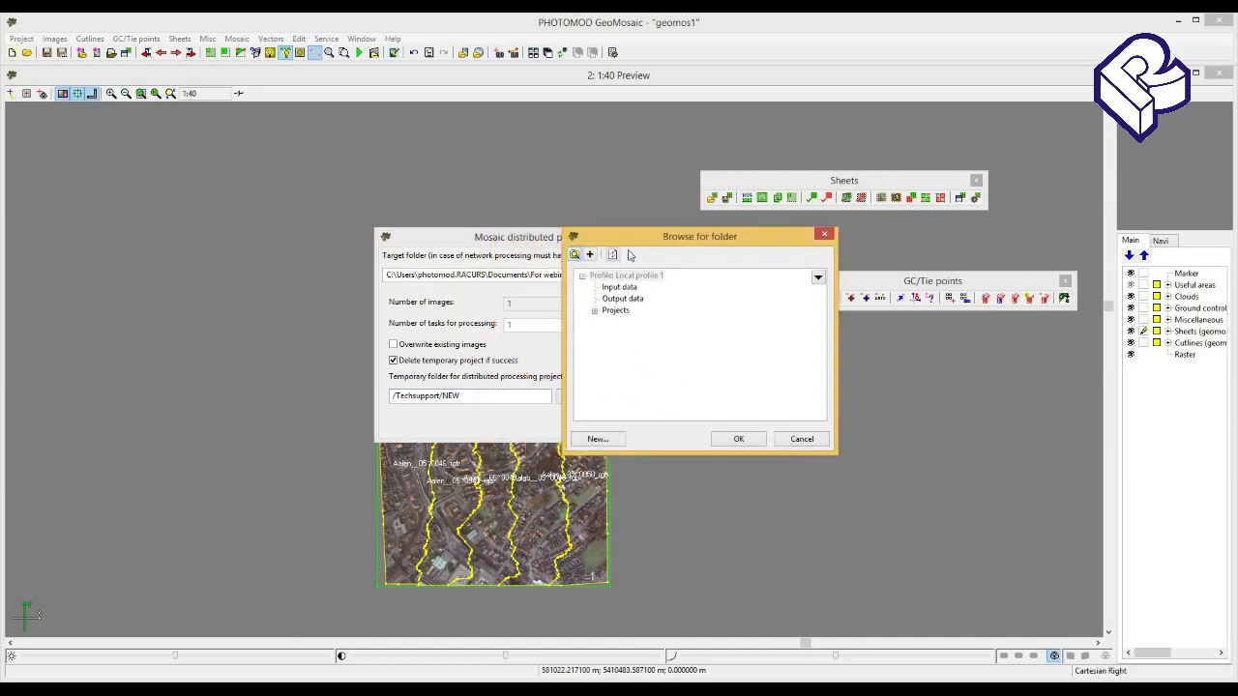
pyautogui.moveTo(628, 241); pyautogui.dragTo(630, 251)
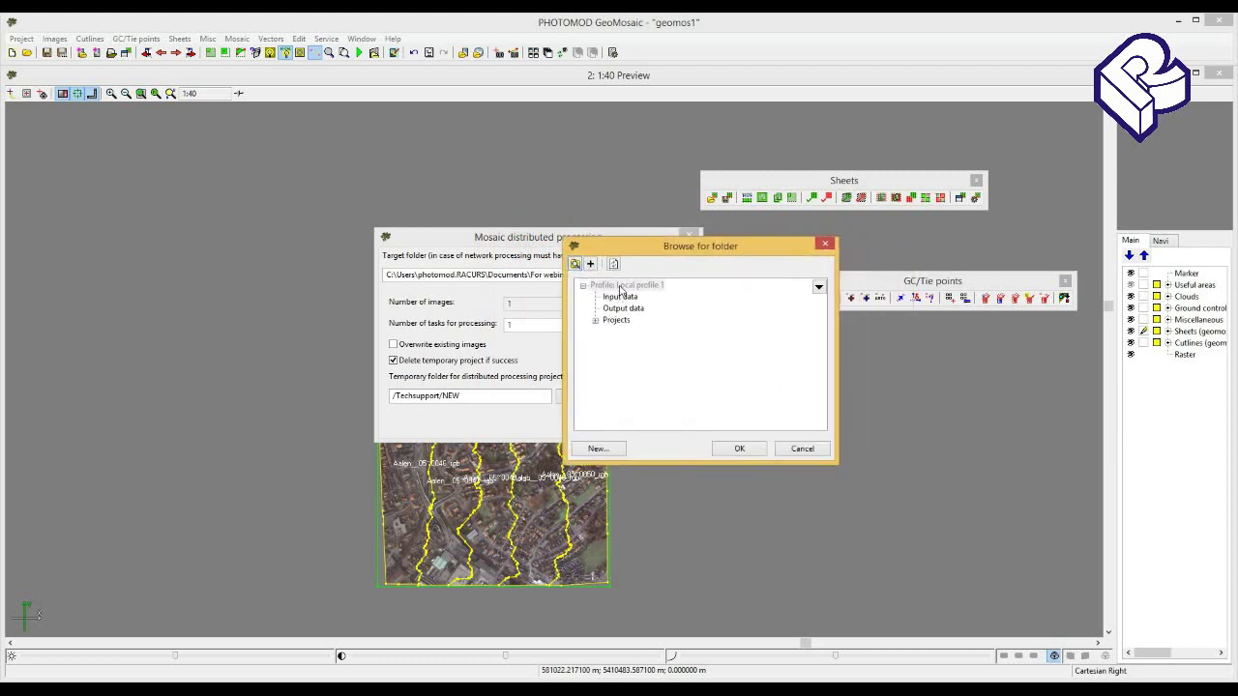
pyautogui.click(620, 298)
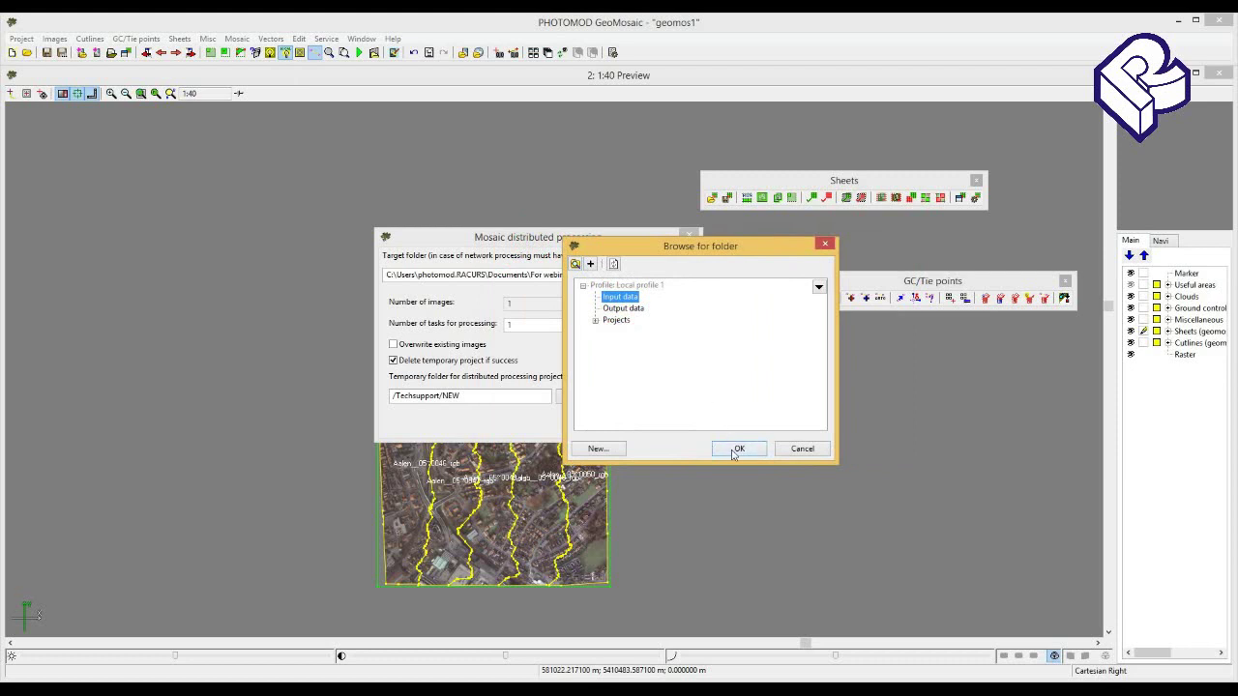
pyautogui.click(634, 308)
pyautogui.click(725, 445)
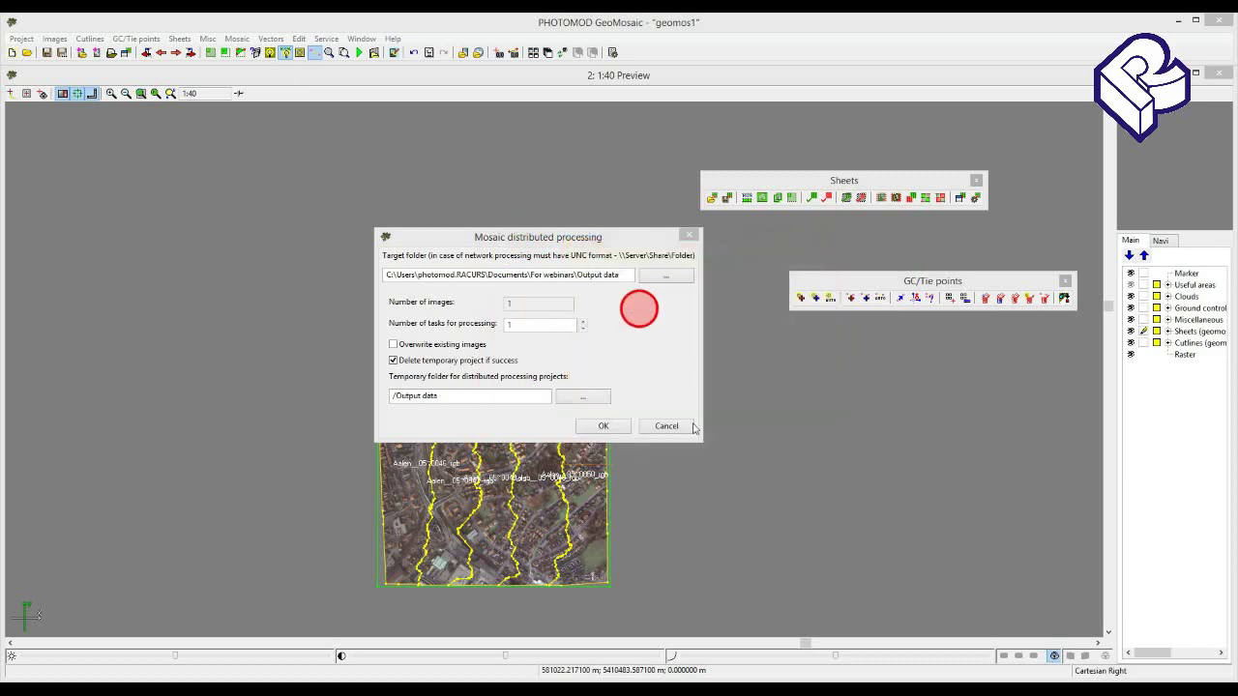
pyautogui.click(605, 427)
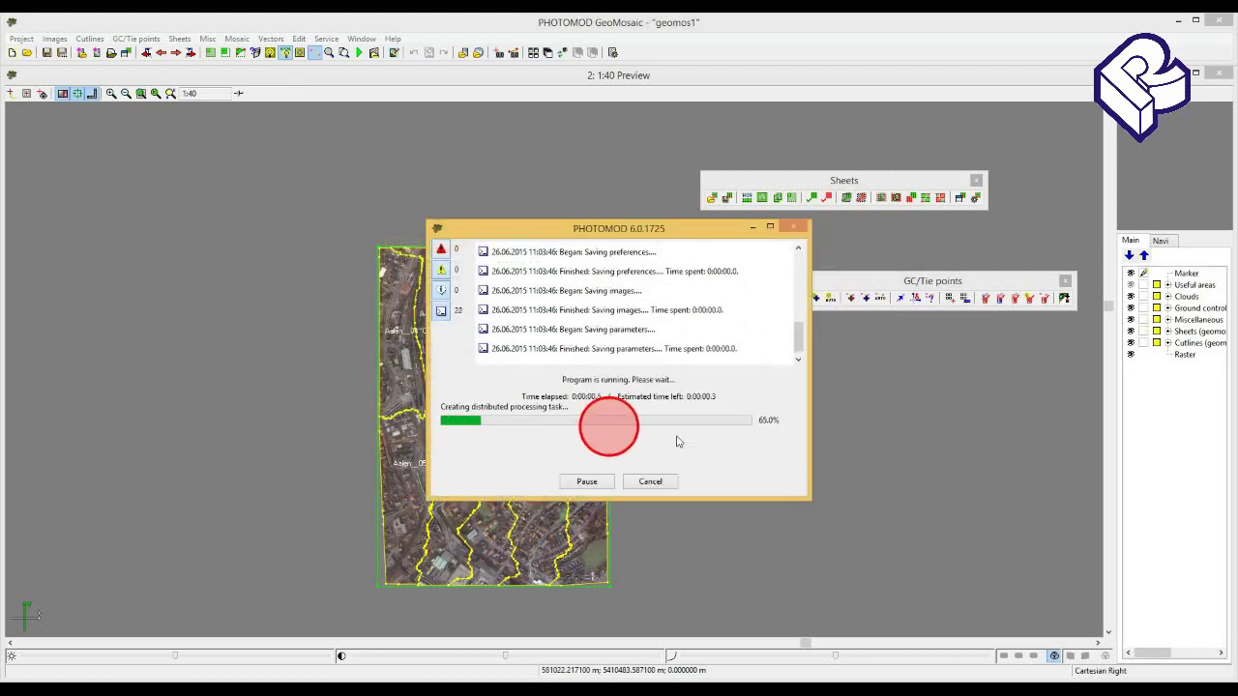
# - Run the geomos1 task with Auto run tasks in the monitor, then close it
pyautogui.click(618, 482)
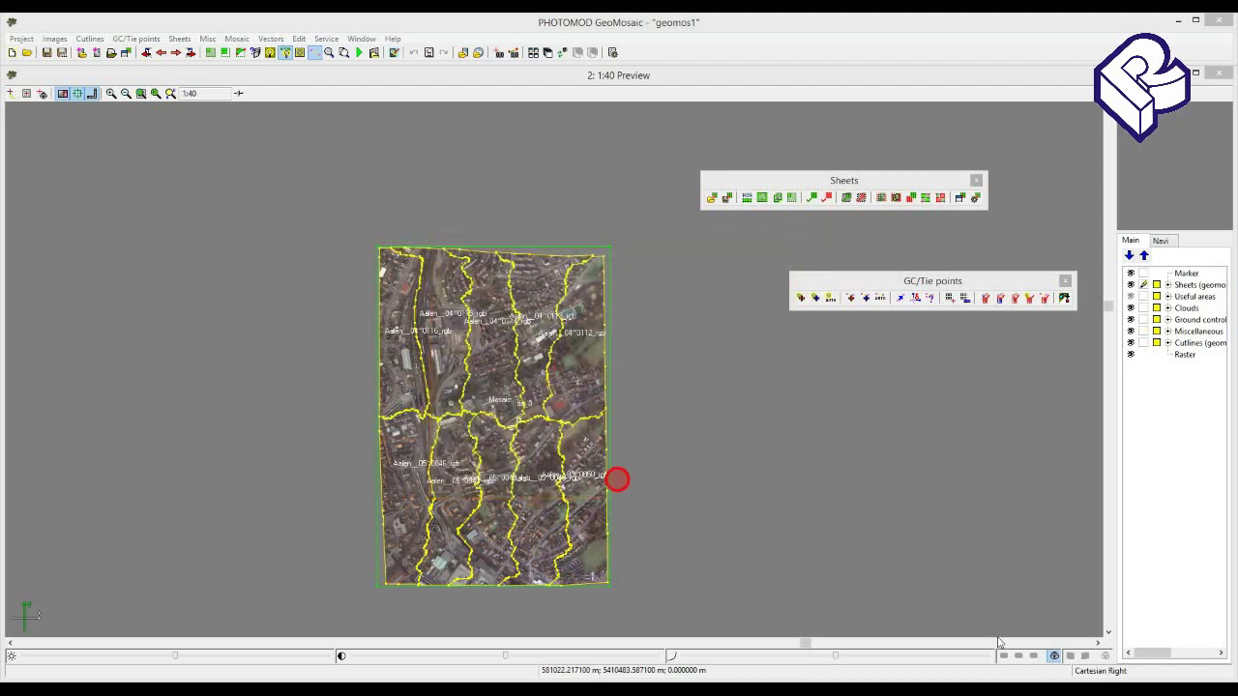
pyautogui.click(1027, 674)
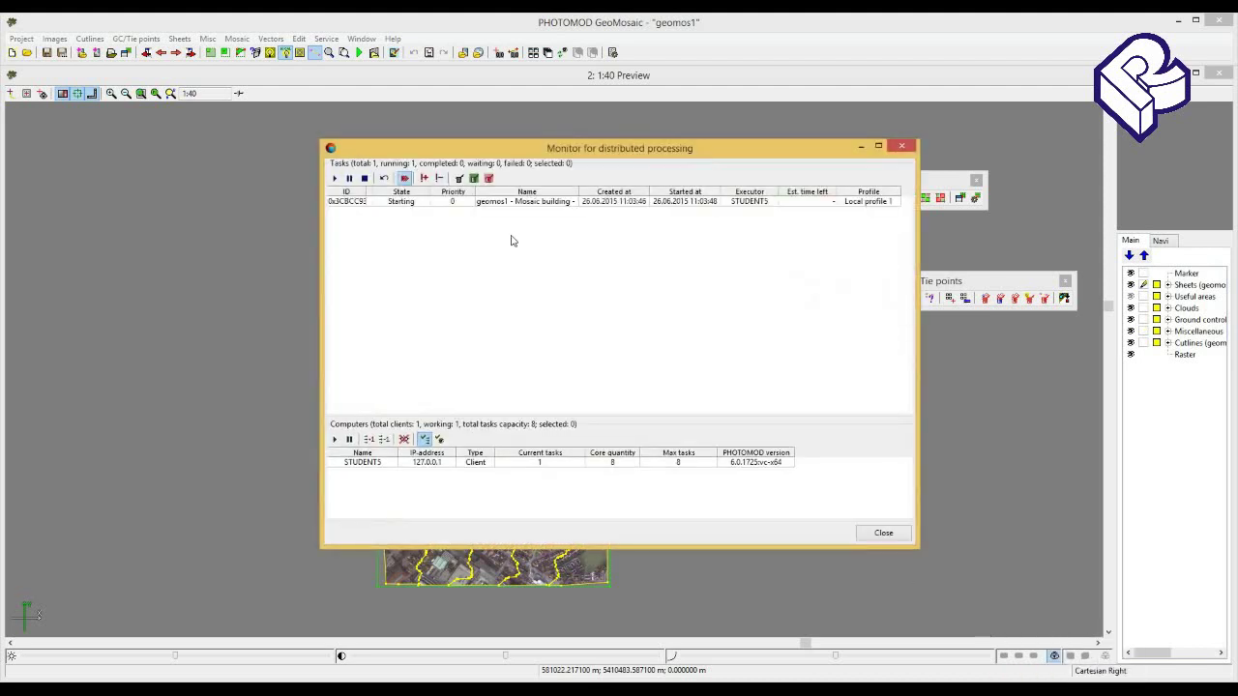
pyautogui.click(421, 206)
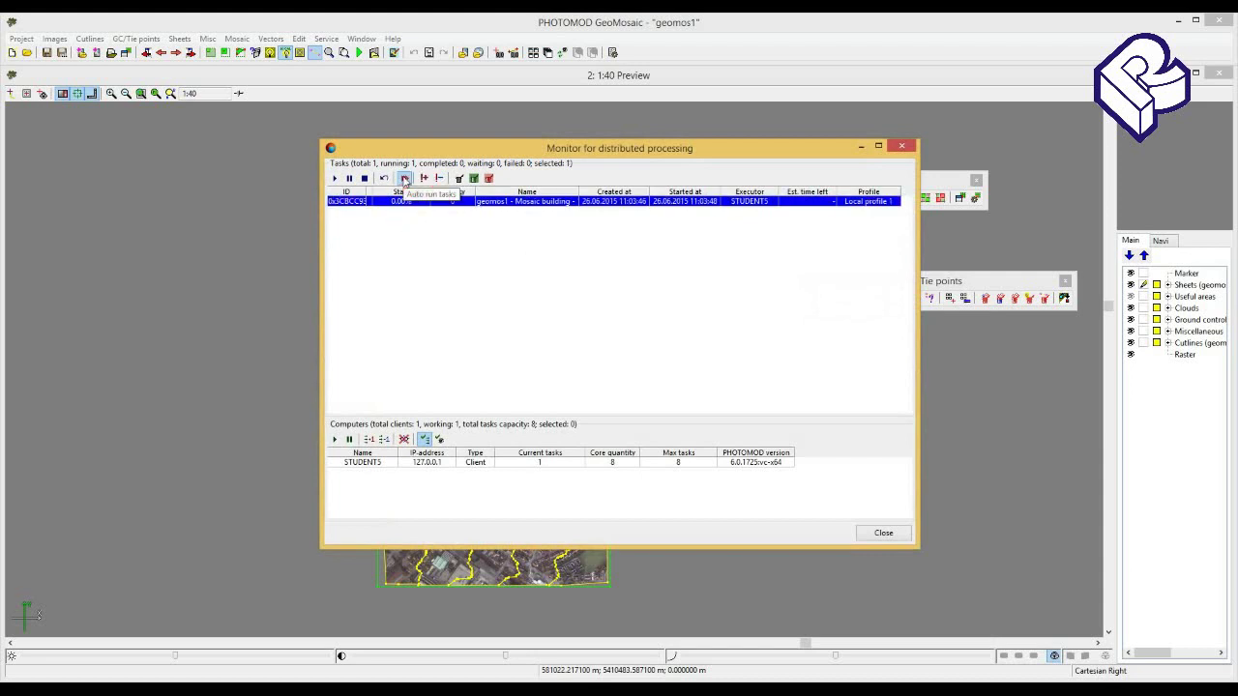
pyautogui.click(404, 178)
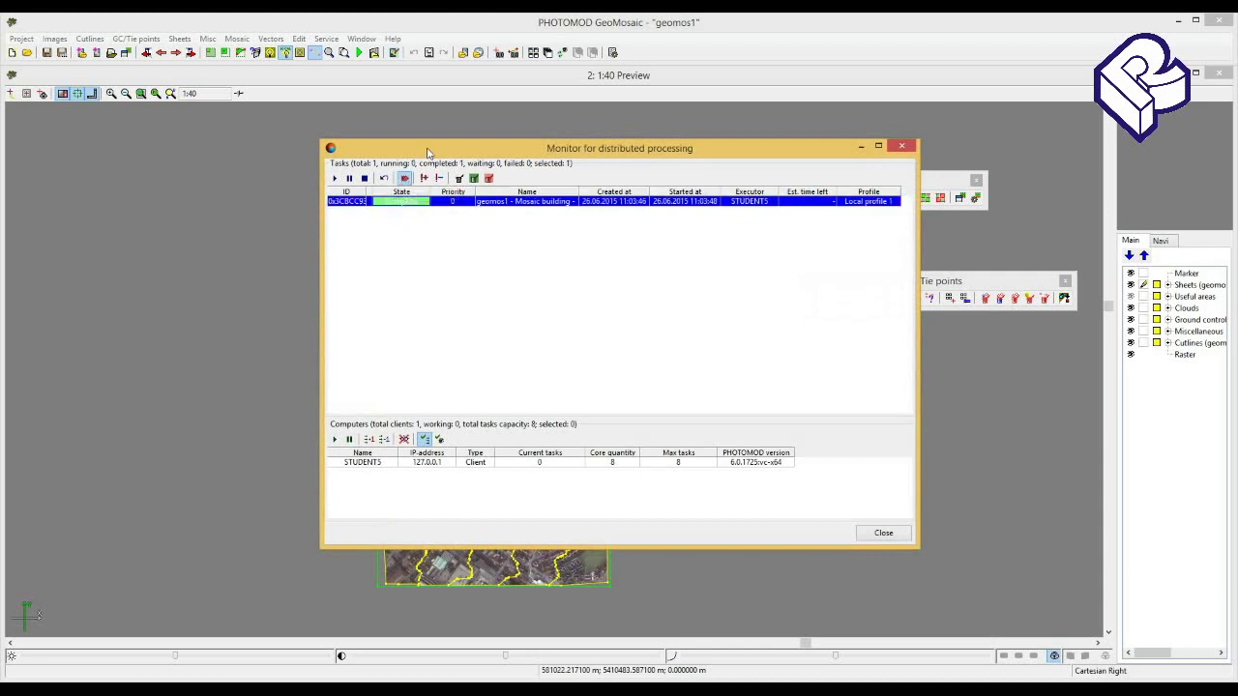
pyautogui.moveTo(431, 150); pyautogui.dragTo(393, 152)
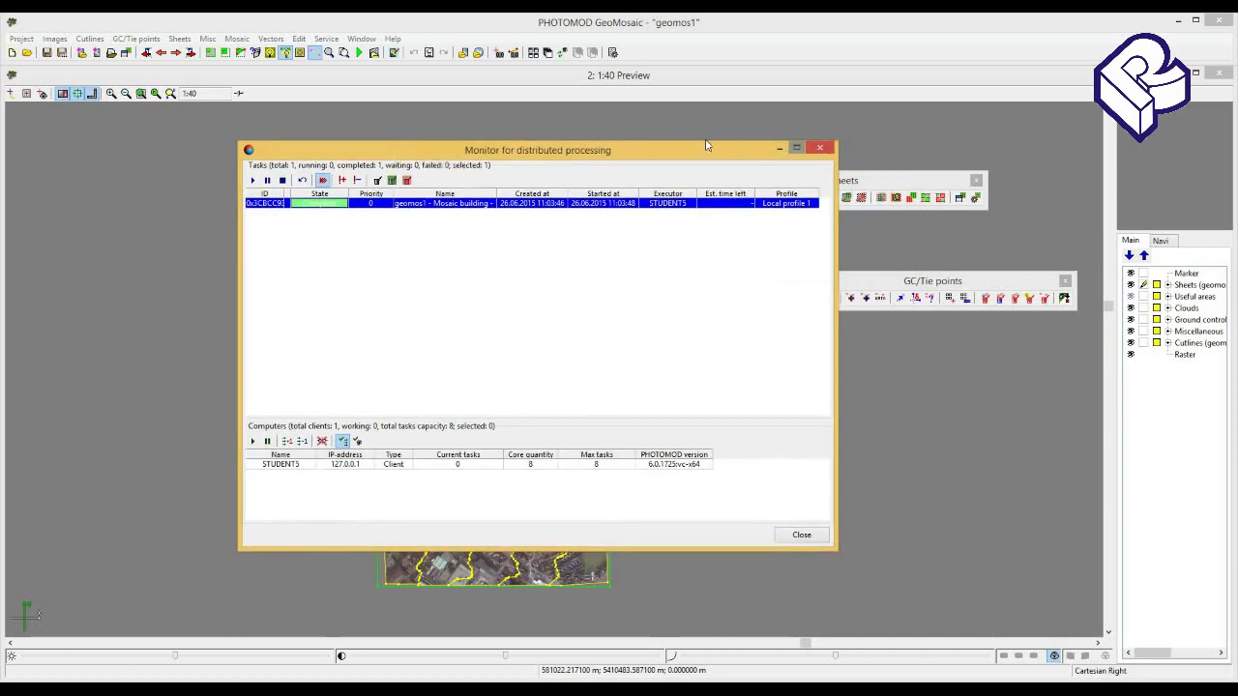
pyautogui.moveTo(698, 140); pyautogui.dragTo(707, 218)
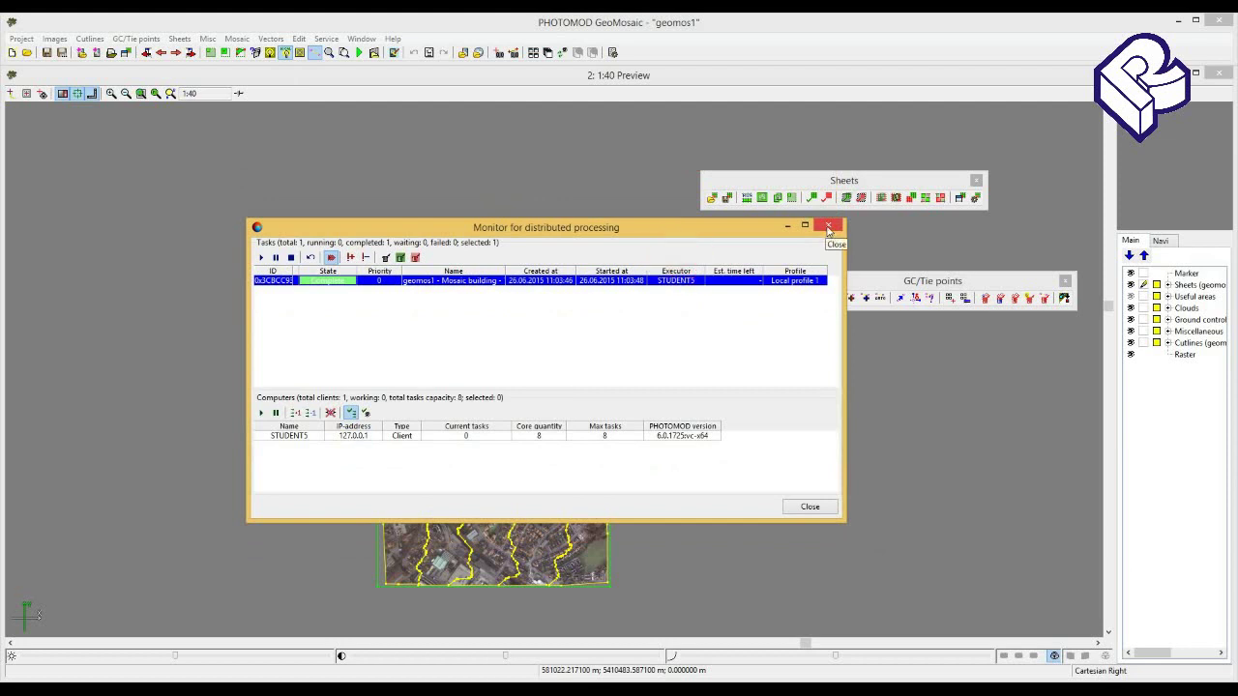
pyautogui.moveTo(832, 184); pyautogui.dragTo(861, 172)
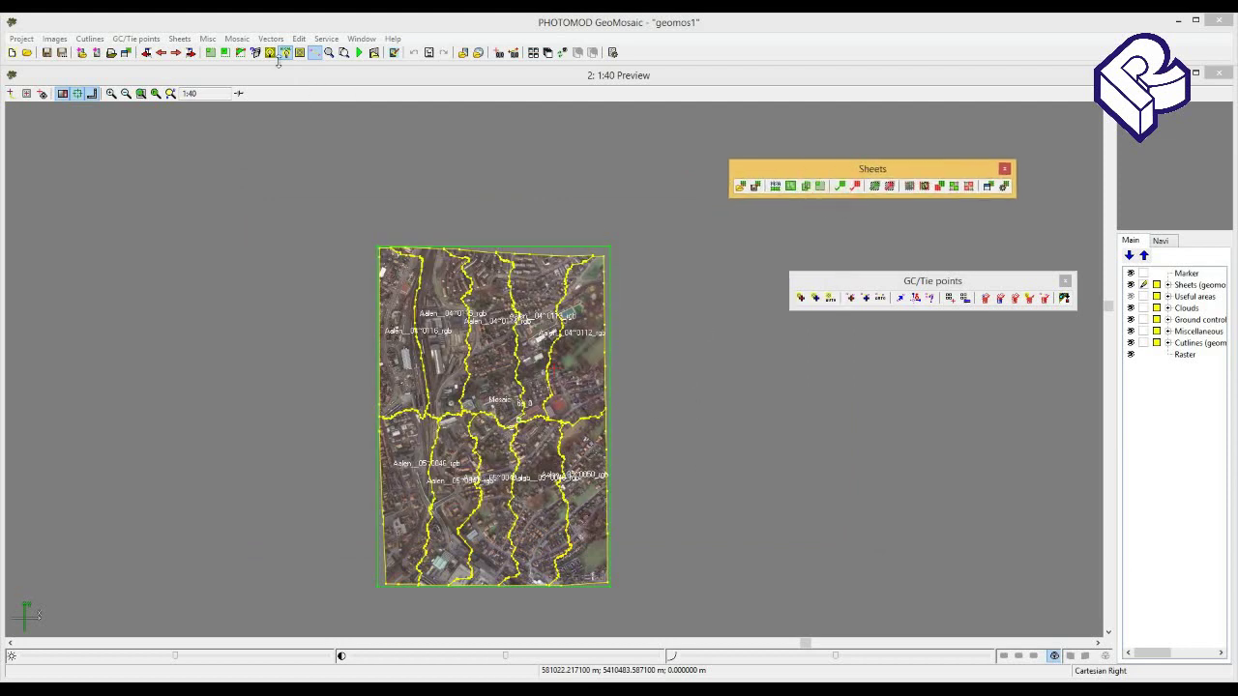
# - Load Mosaic.tif from Output data as a georeferenced image over the sheets
pyautogui.click(237, 39)
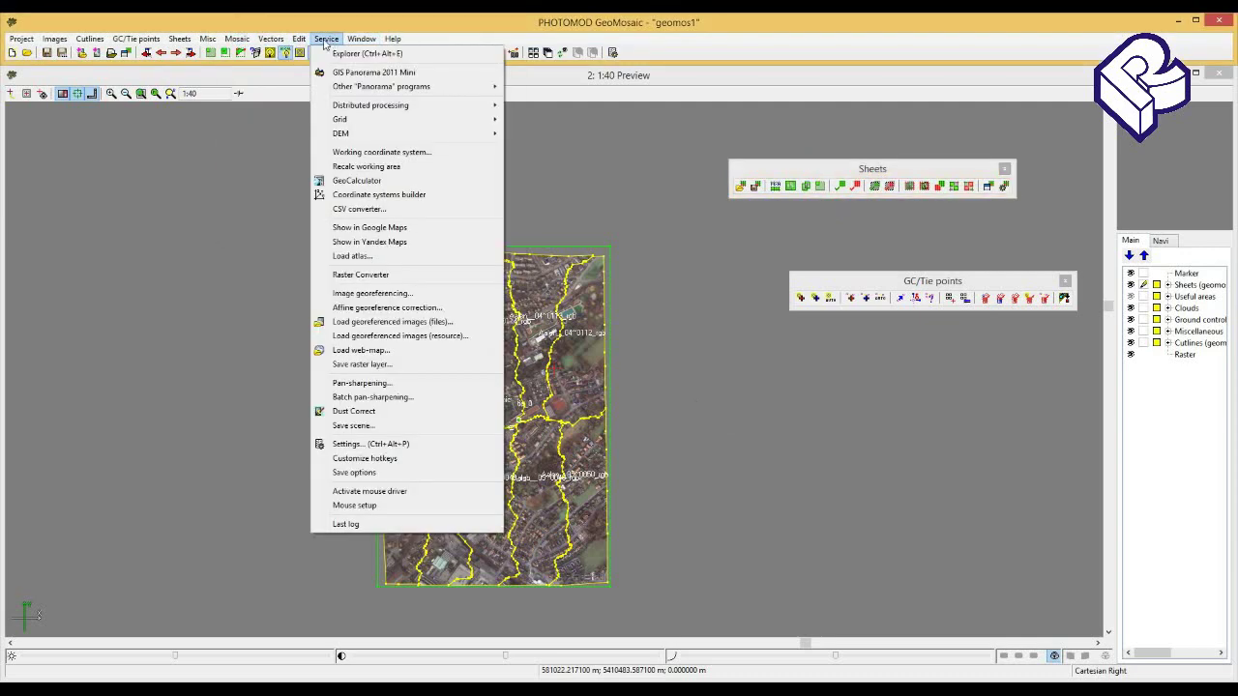
pyautogui.click(399, 327)
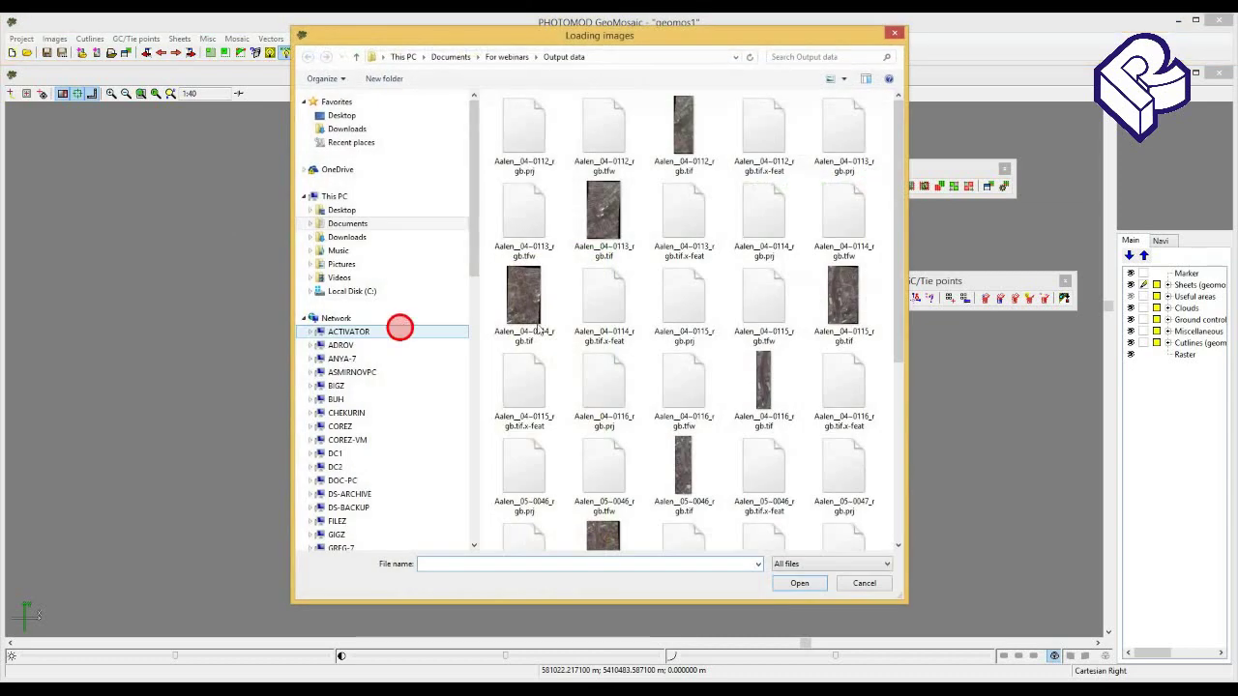
pyautogui.scroll(-5, 890, 532)
pyautogui.click(697, 507)
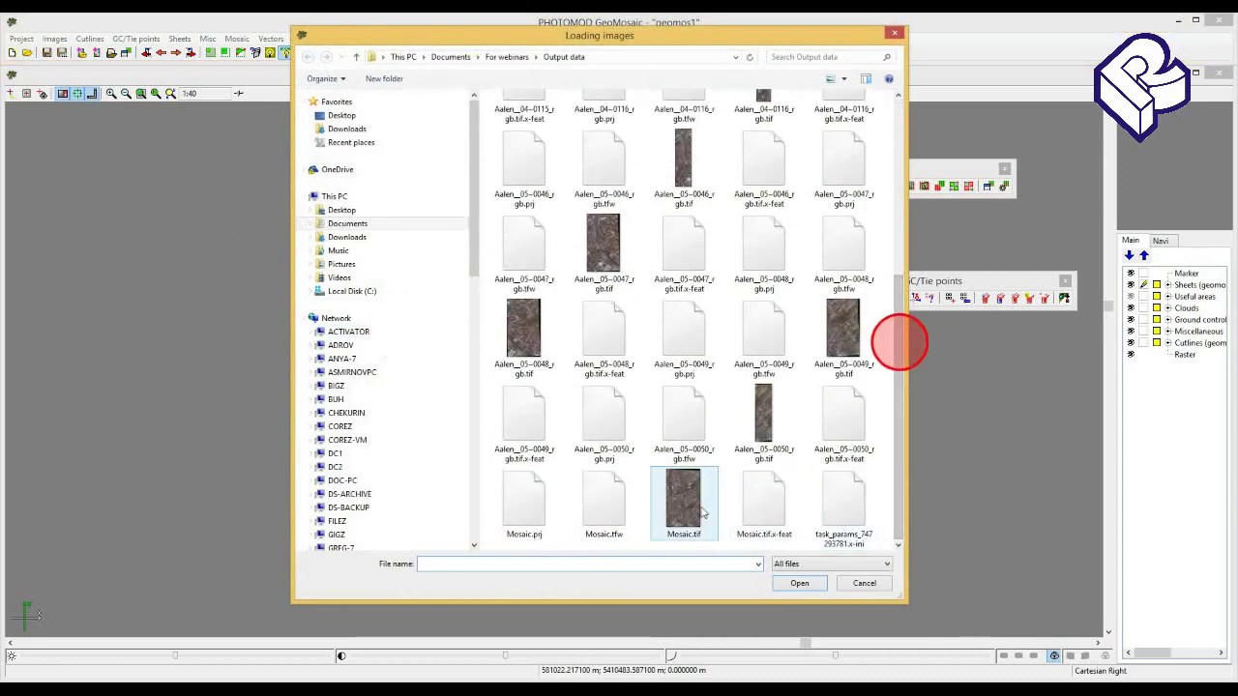
pyautogui.click(801, 586)
pyautogui.click(752, 428)
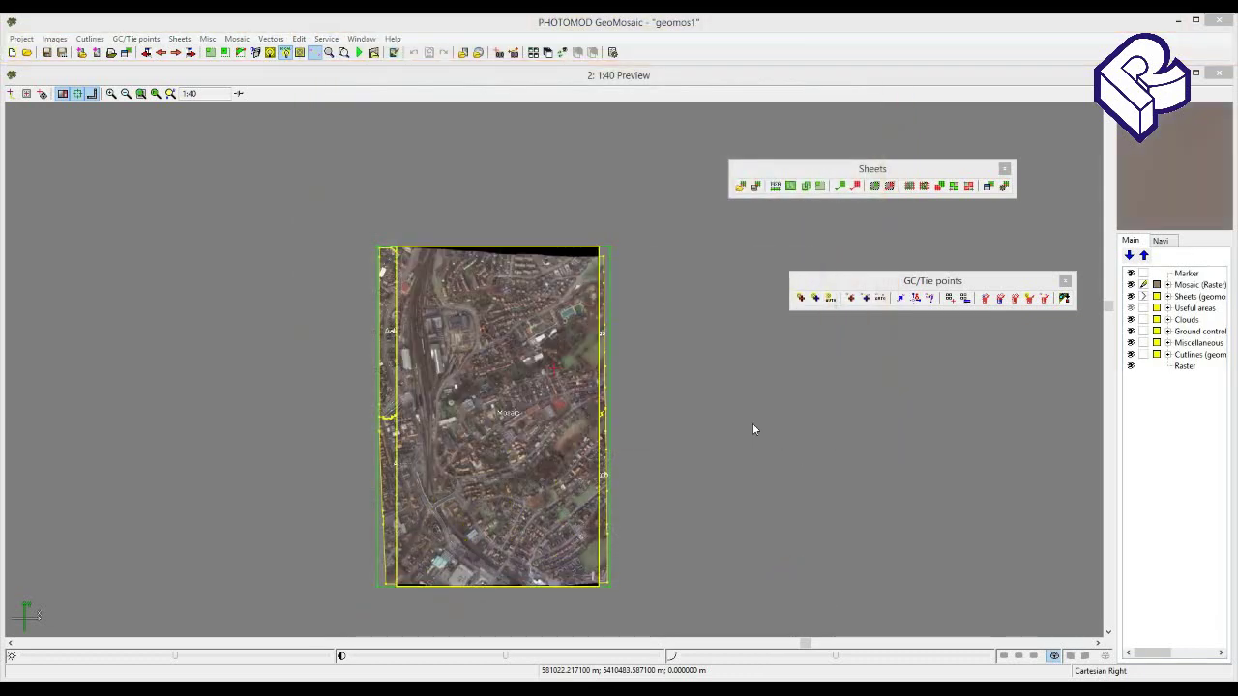
pyautogui.click(514, 456)
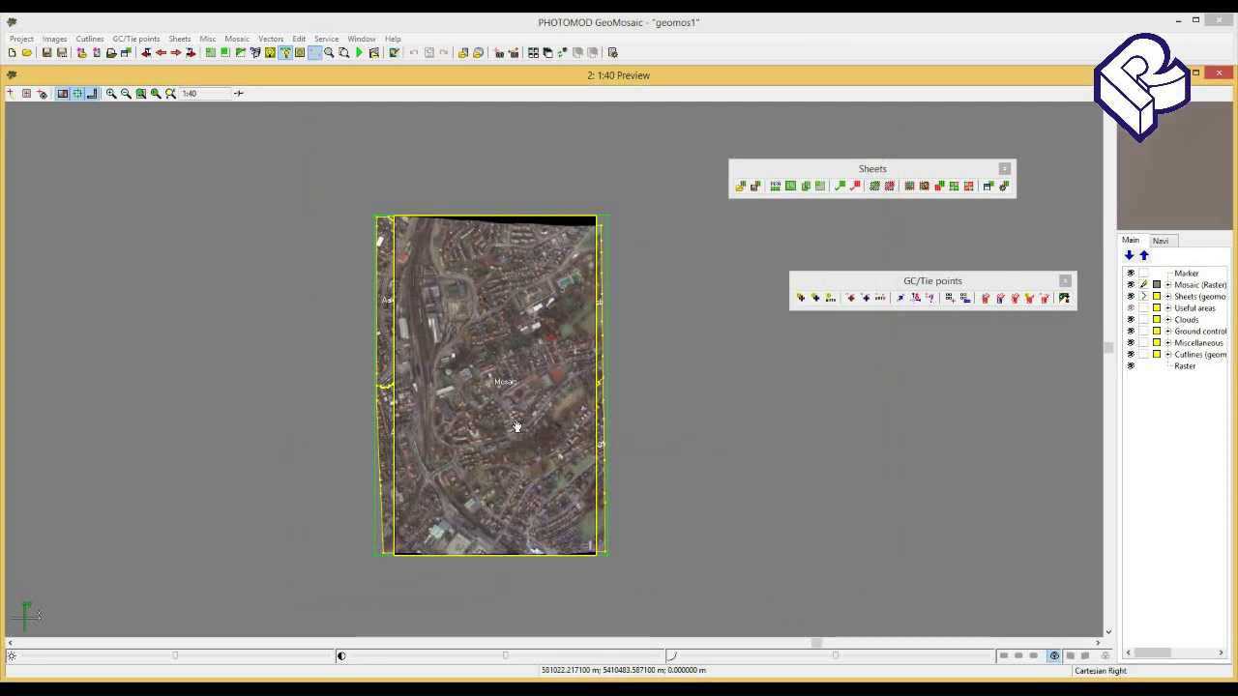